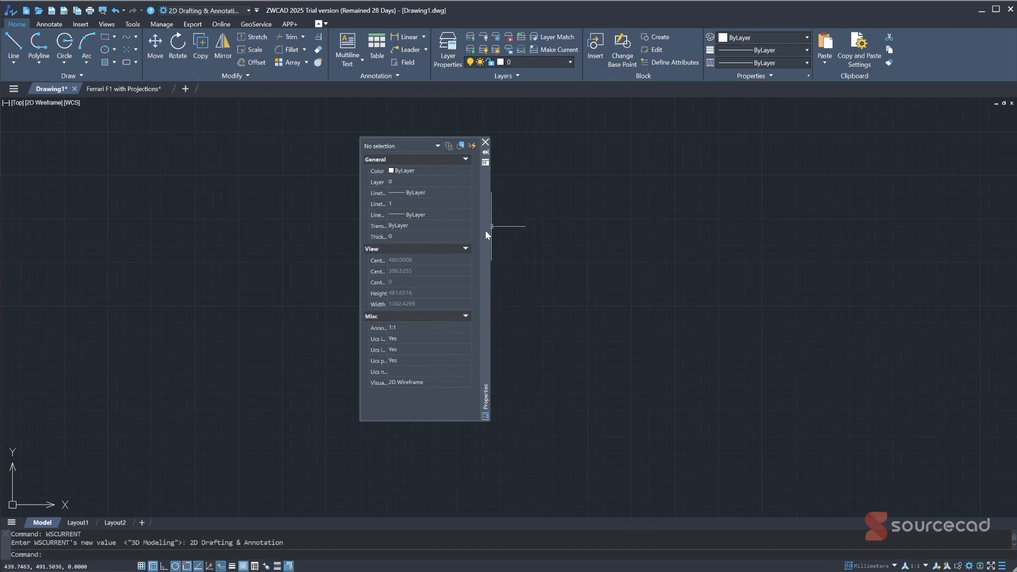
Step: Dock the Properties palette on the left side of the drawing area, and undock it so it floats again
drag(479, 231, 207, 241)
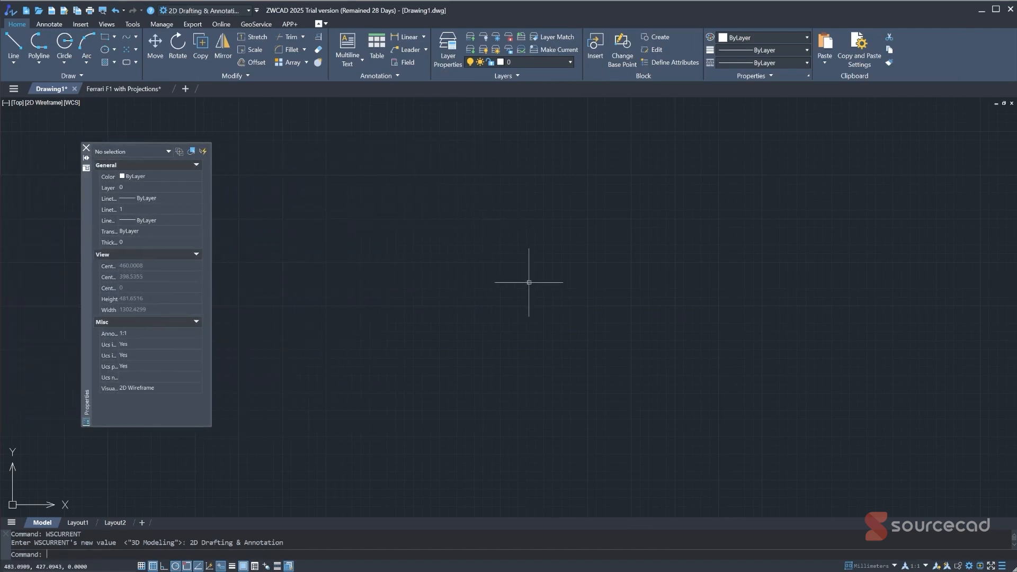
drag(85, 218, 15, 285)
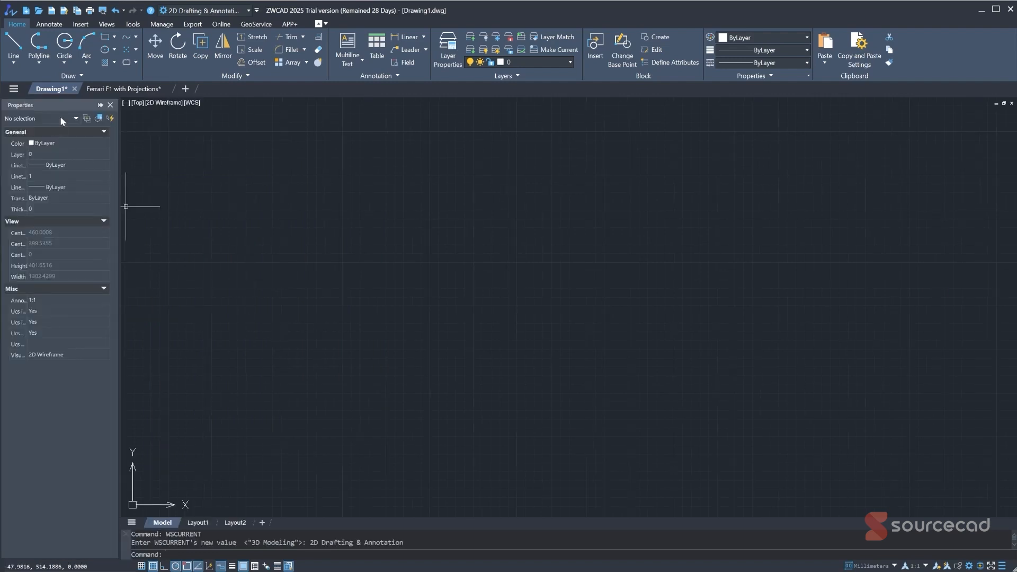
drag(73, 105, 241, 296)
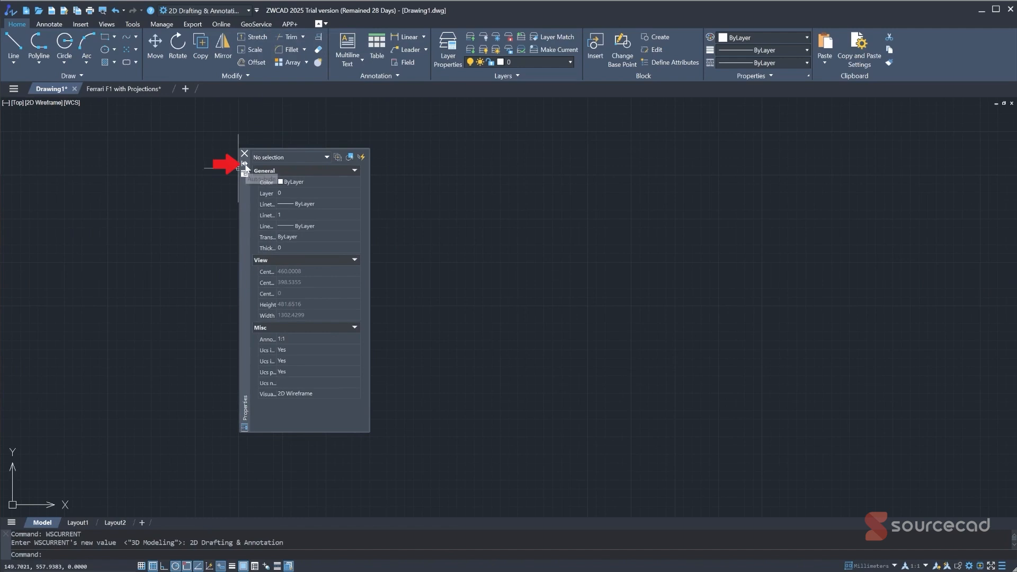
Step: Turn on auto-hide for the floating Properties palette so that it collapses to its title bar
click(244, 164)
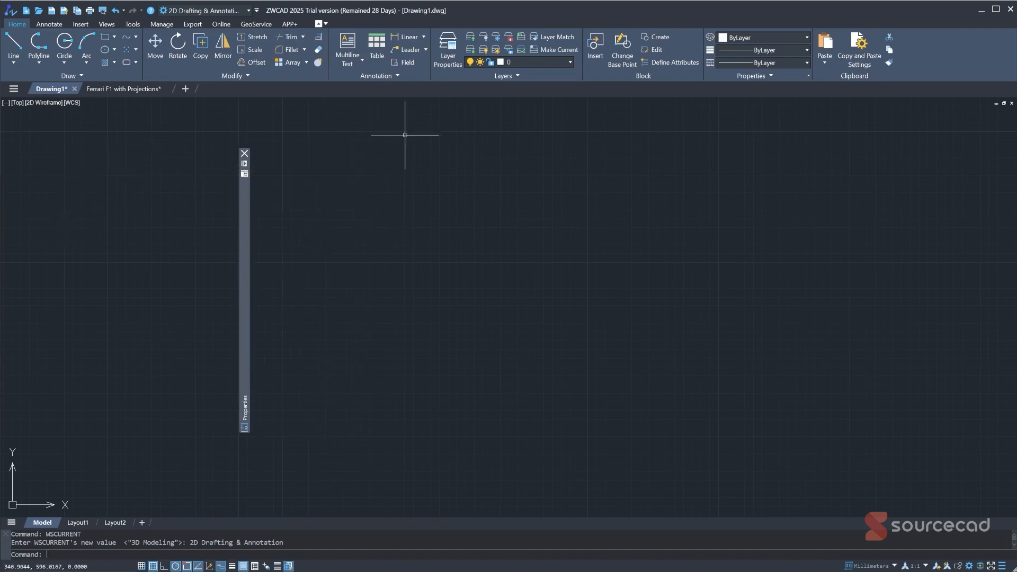
mouse_move(245, 197)
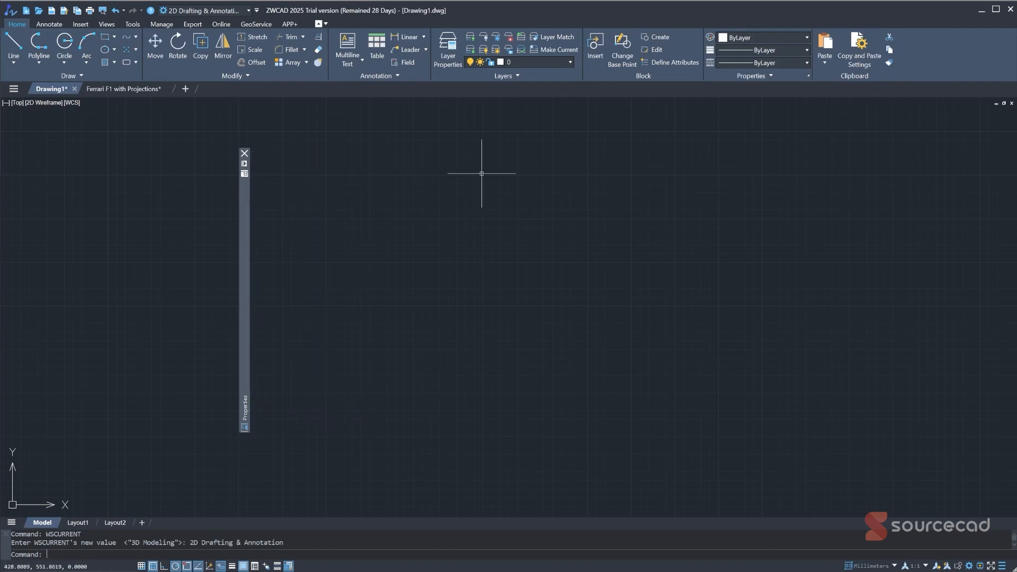
Step: Disallow docking for the Properties palette and place it, still floating, against the left edge of the drawing area
click(244, 175)
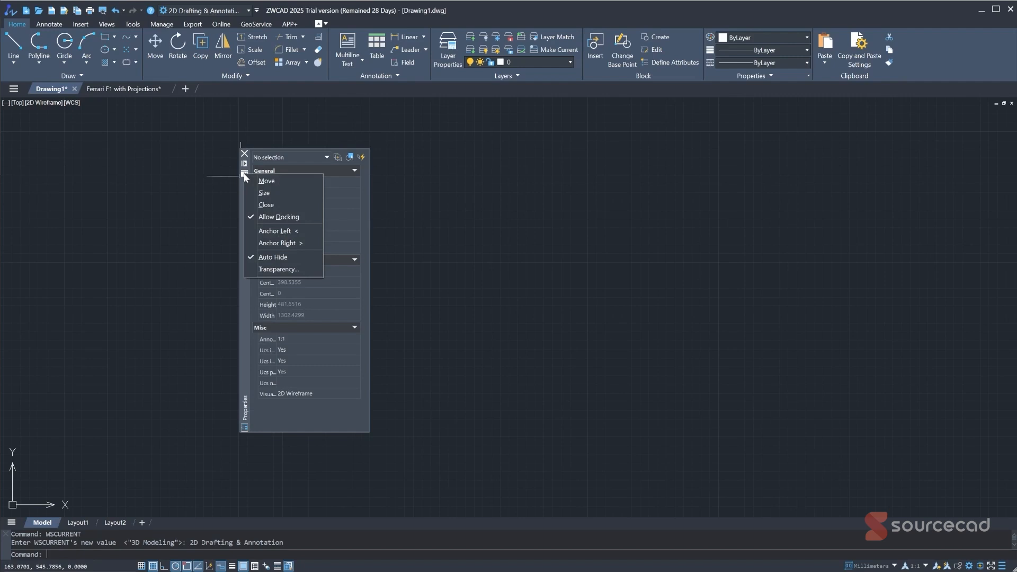
click(264, 218)
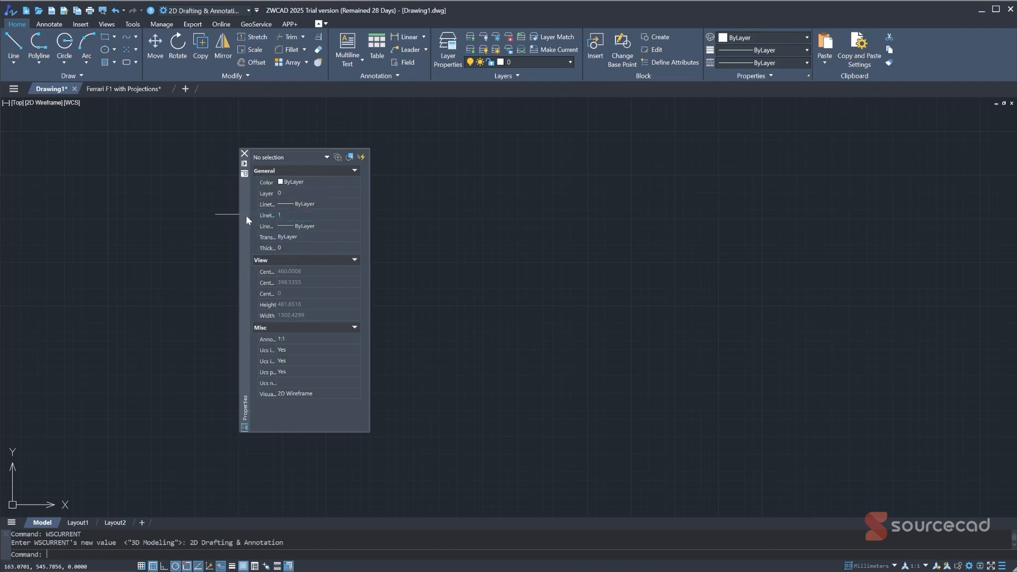
drag(245, 215, 9, 177)
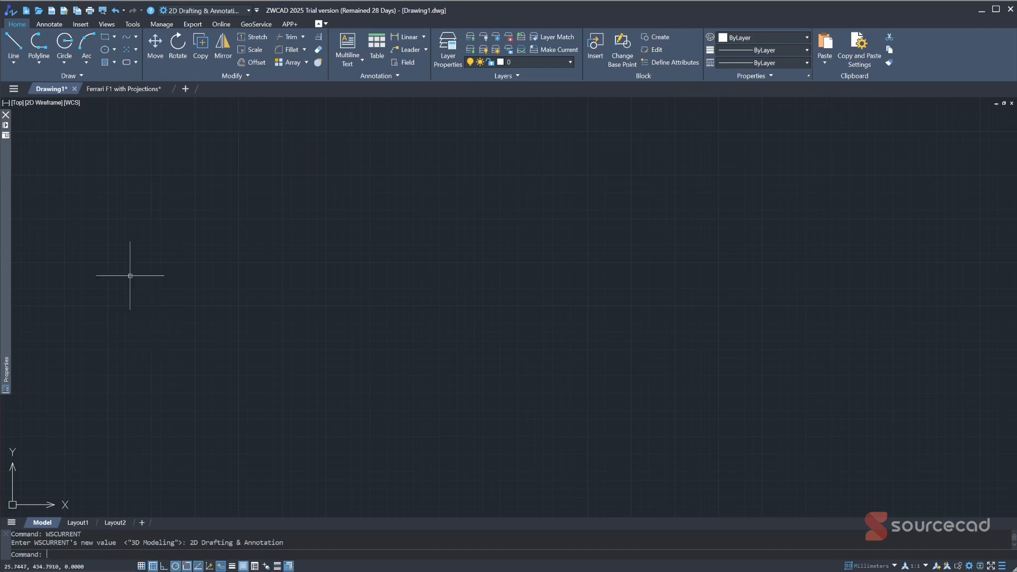
mouse_move(5, 162)
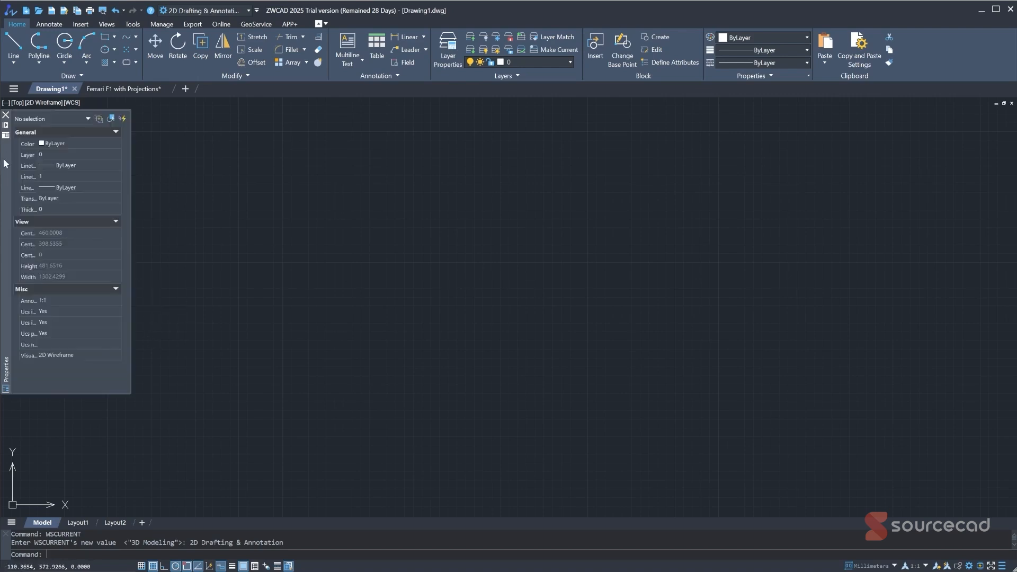
Step: Move the floating Properties palette away from the edge and allow docking for it again
drag(22, 162, 114, 184)
right_click(112, 157)
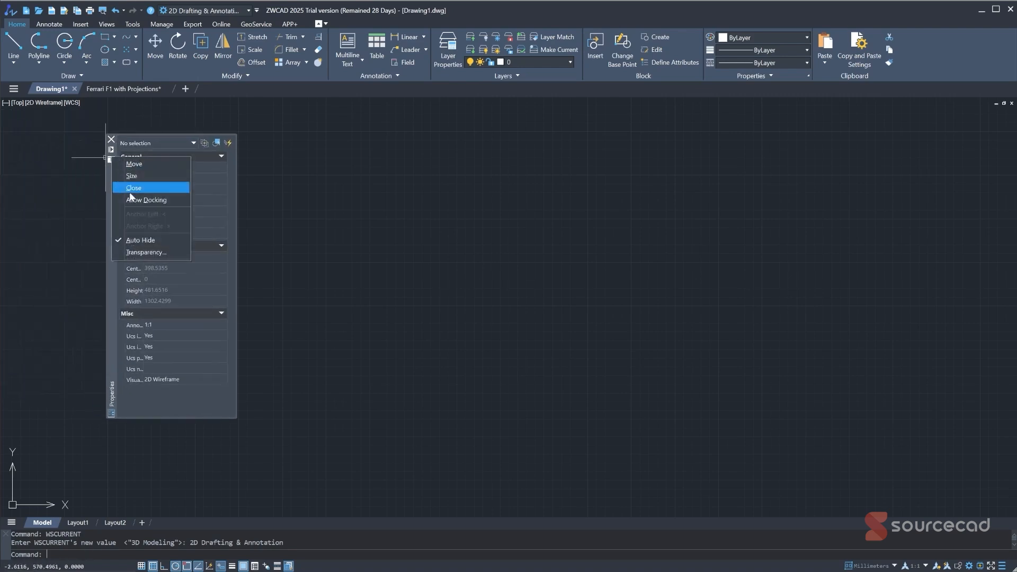
click(134, 201)
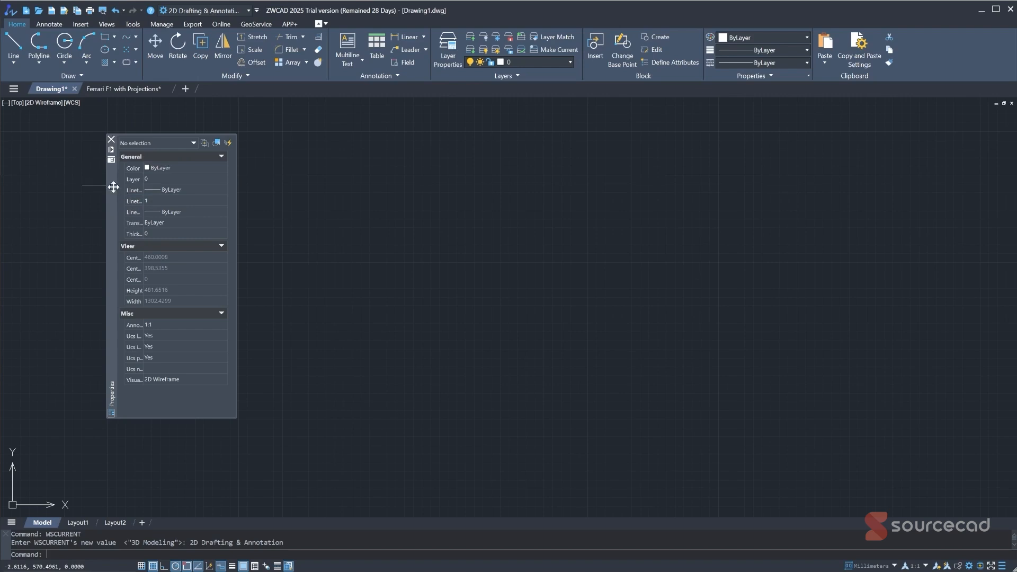
Step: Dock the Properties palette on the left side of the drawing area and collapse it with auto-hide
drag(114, 187, 16, 286)
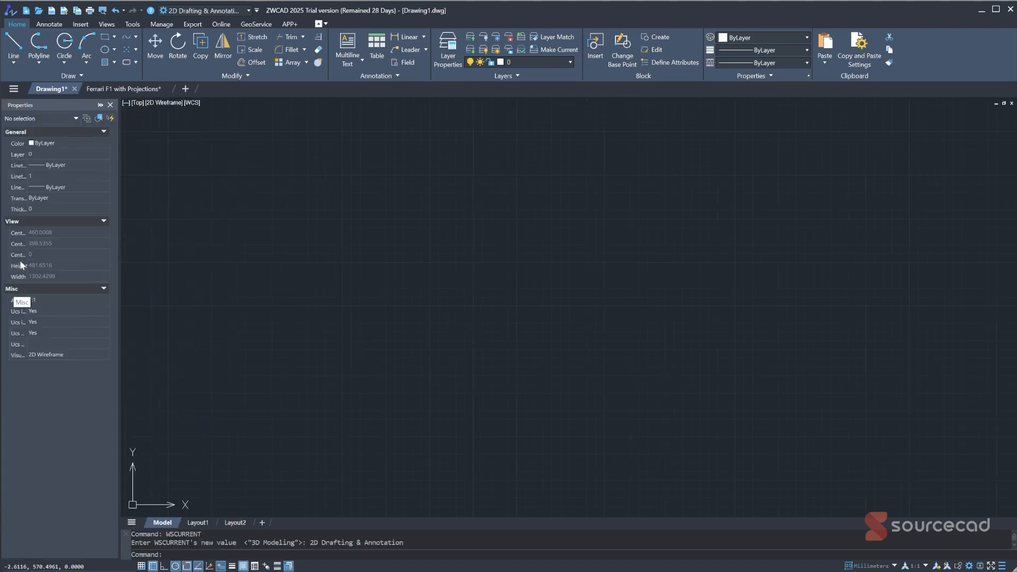
click(100, 105)
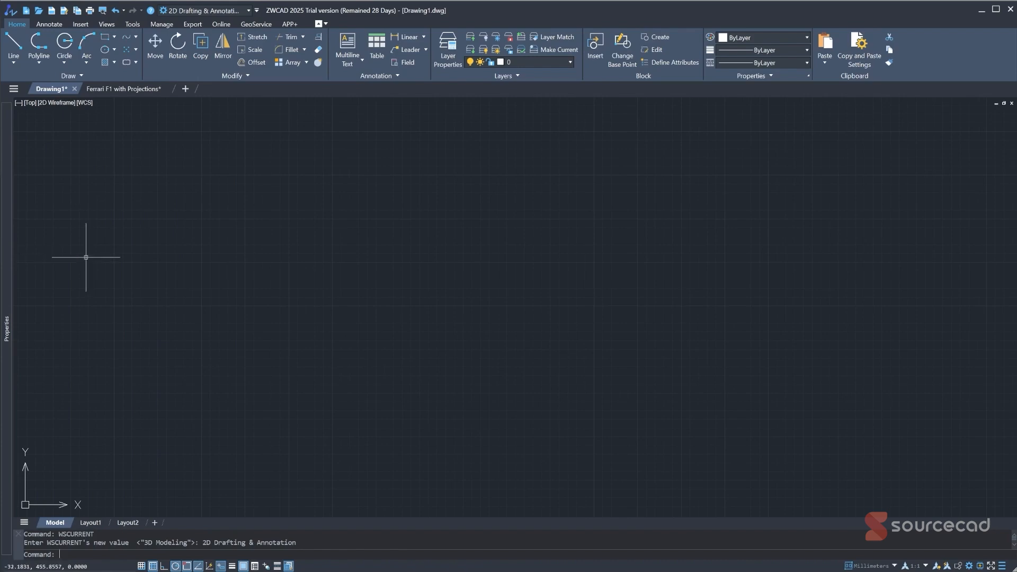
mouse_move(7, 265)
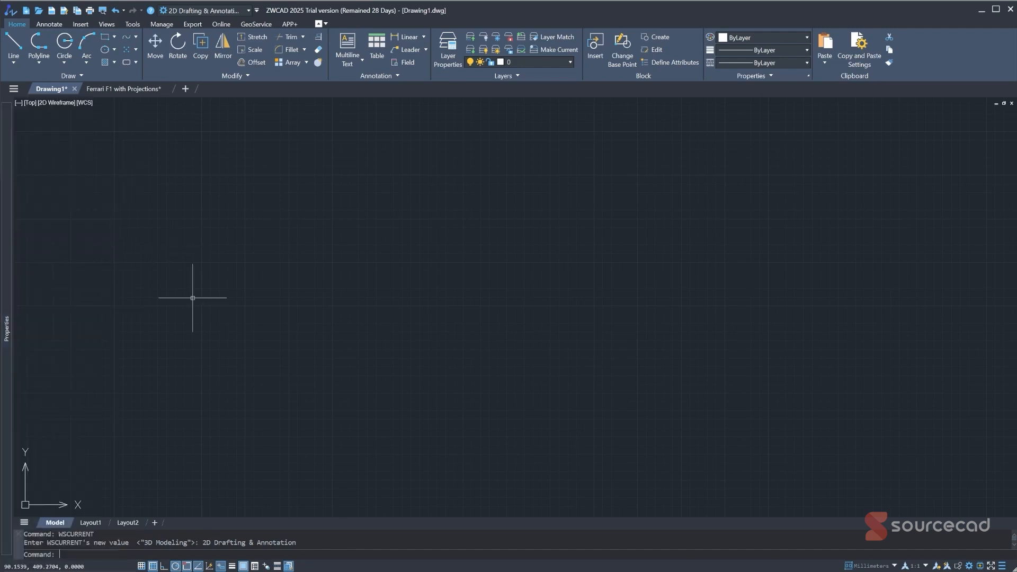
Step: Open the Layer Properties Manager, dock it beside the collapsed Properties palette and auto-hide it as well
click(447, 53)
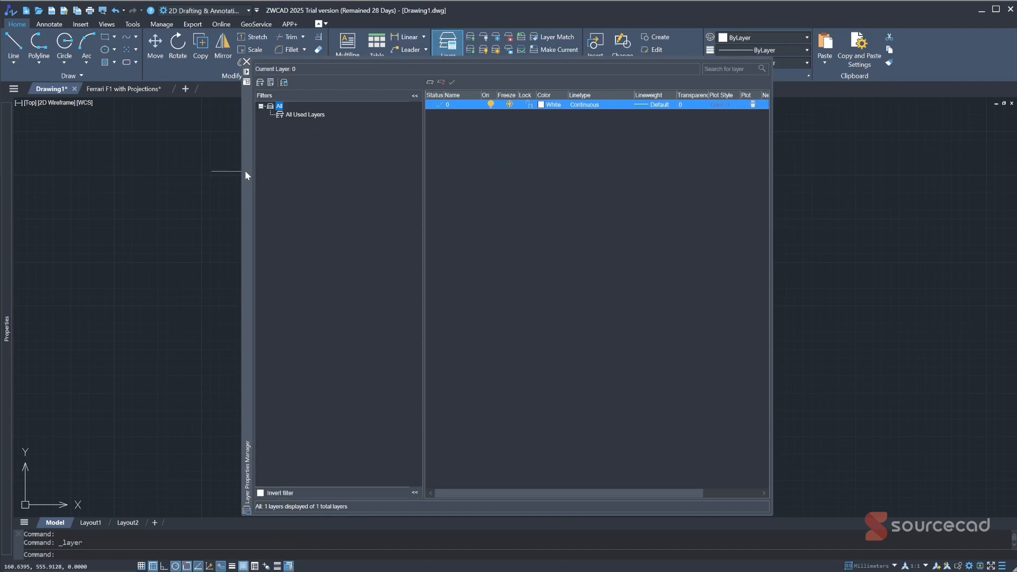
mouse_move(244, 170)
mouse_down()
mouse_move(311, 181)
mouse_move(211, 234)
mouse_move(18, 284)
mouse_up()
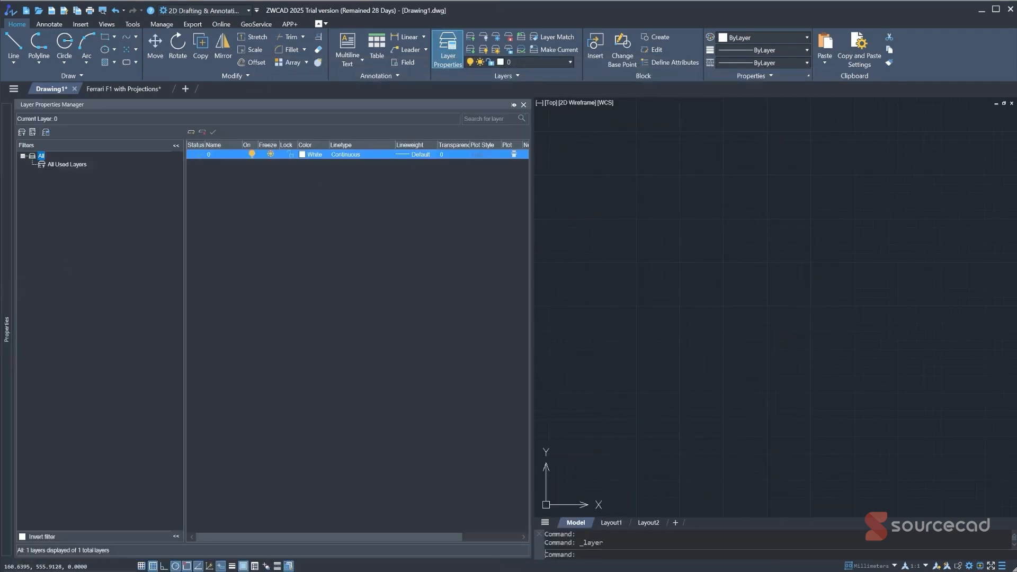
click(513, 106)
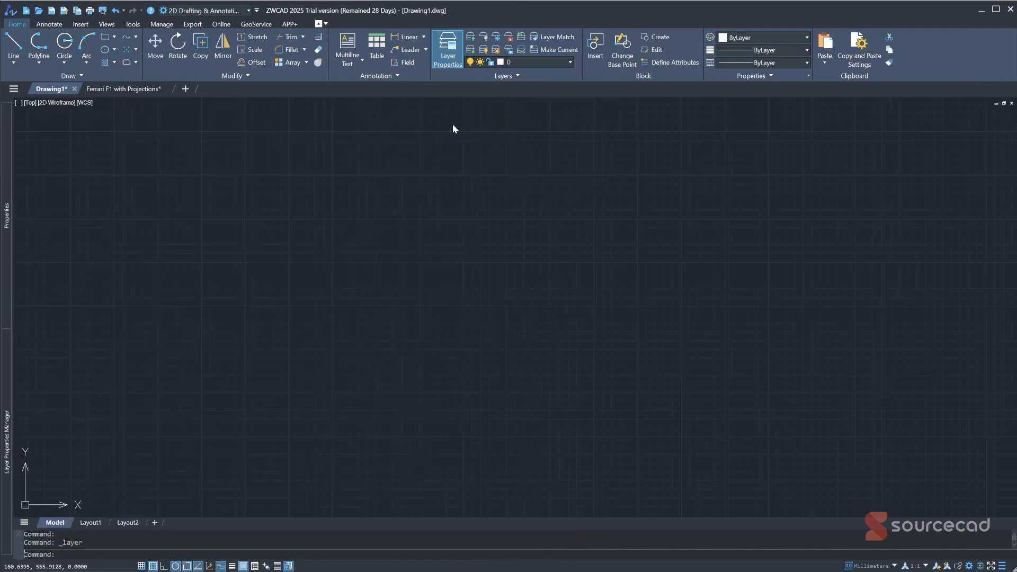
mouse_move(7, 260)
mouse_move(6, 373)
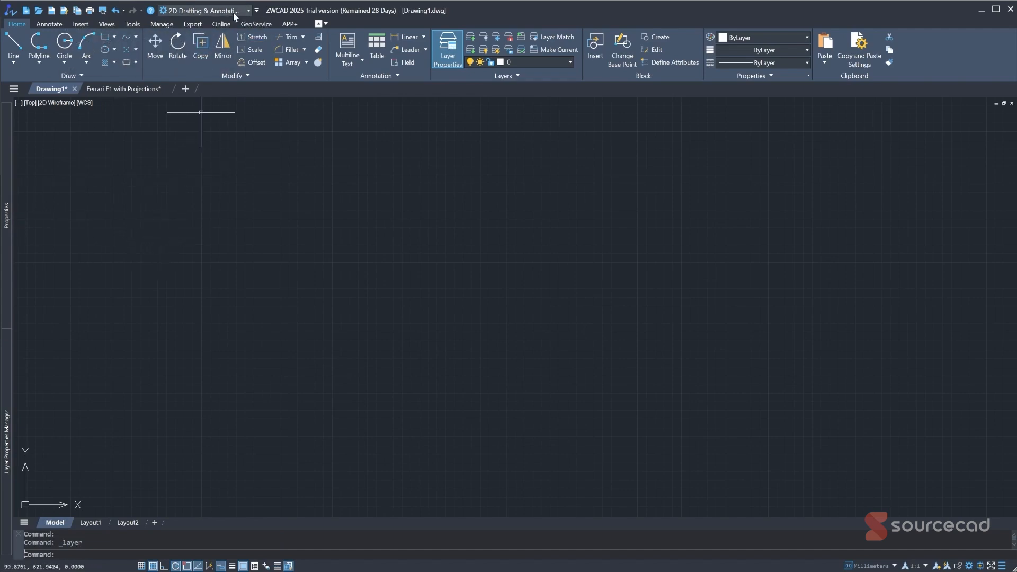
Step: Switch to the 3D Modeling workspace and reduce the height of the command line area to enlarge the drawing area
click(249, 10)
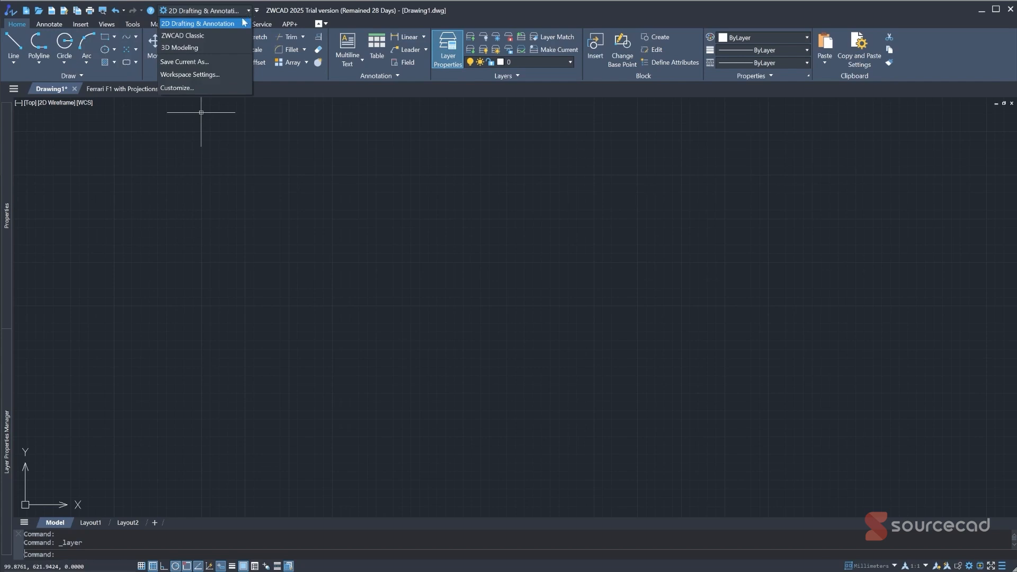
click(187, 49)
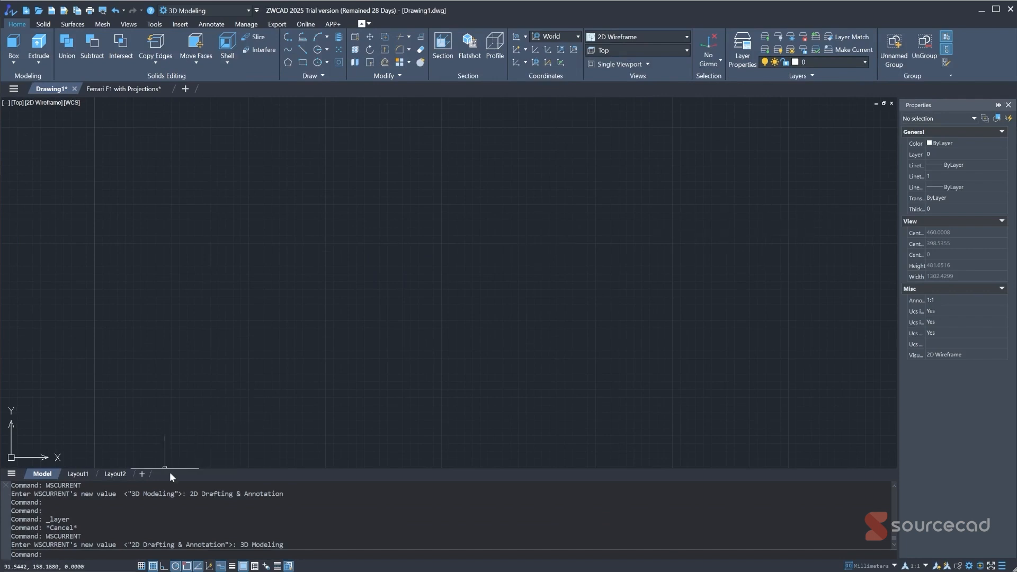
drag(177, 478, 180, 514)
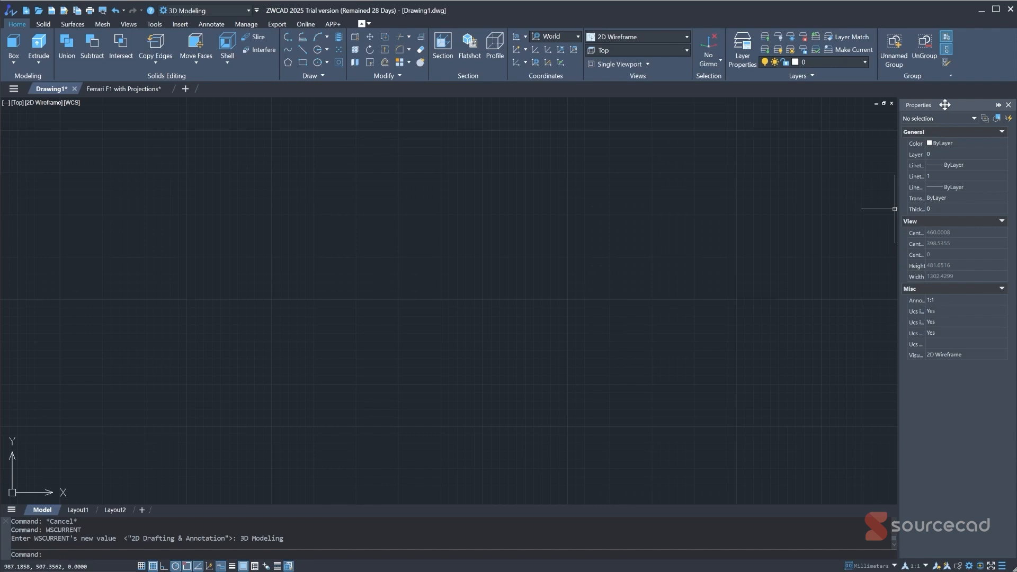
Step: Move the Properties palette of the 3D Modeling workspace to the left side of the drawing area, docked and auto-hidden
mouse_move(945, 104)
mouse_down()
mouse_move(192, 296)
mouse_move(171, 289)
mouse_up()
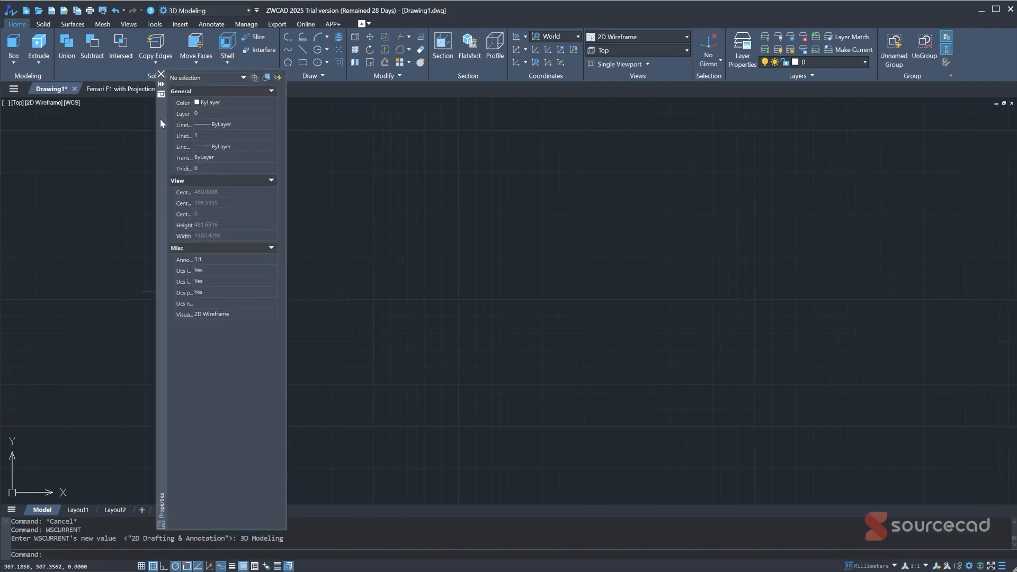
drag(160, 119, 12, 282)
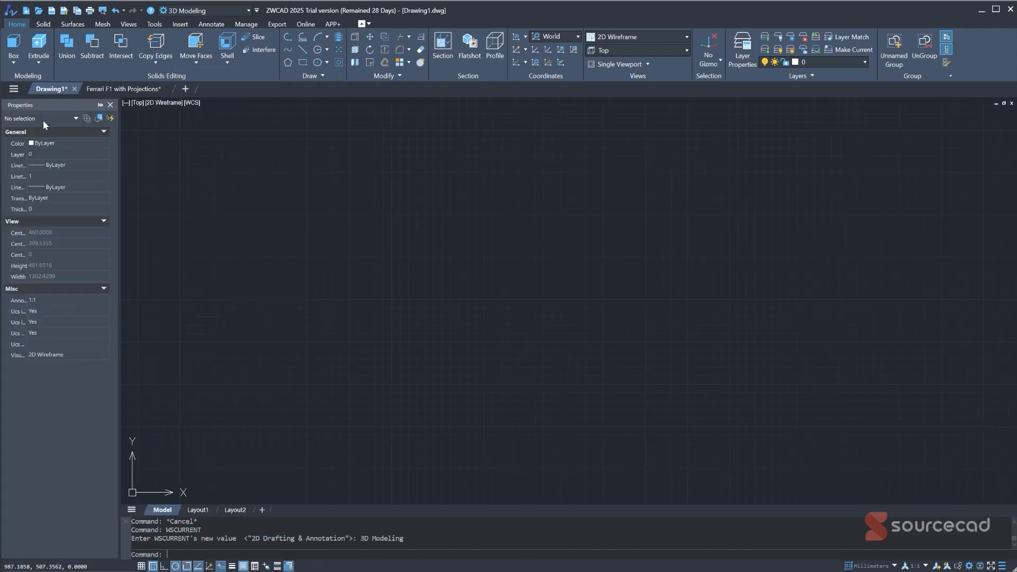
click(100, 105)
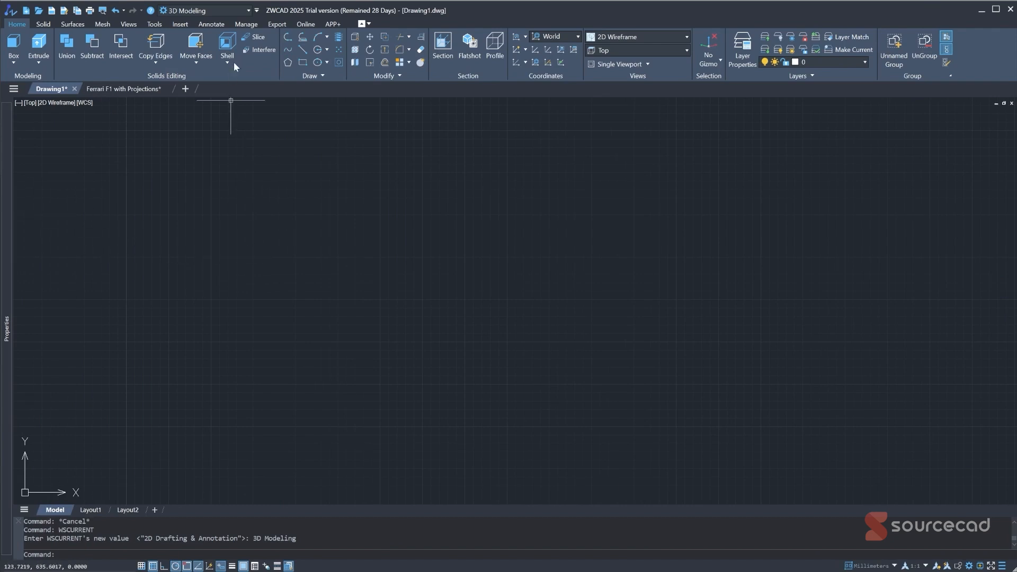
Step: Switch to the 2D Drafting & Annotation workspace to check its palette arrangement, and return to 3D Modeling
click(249, 10)
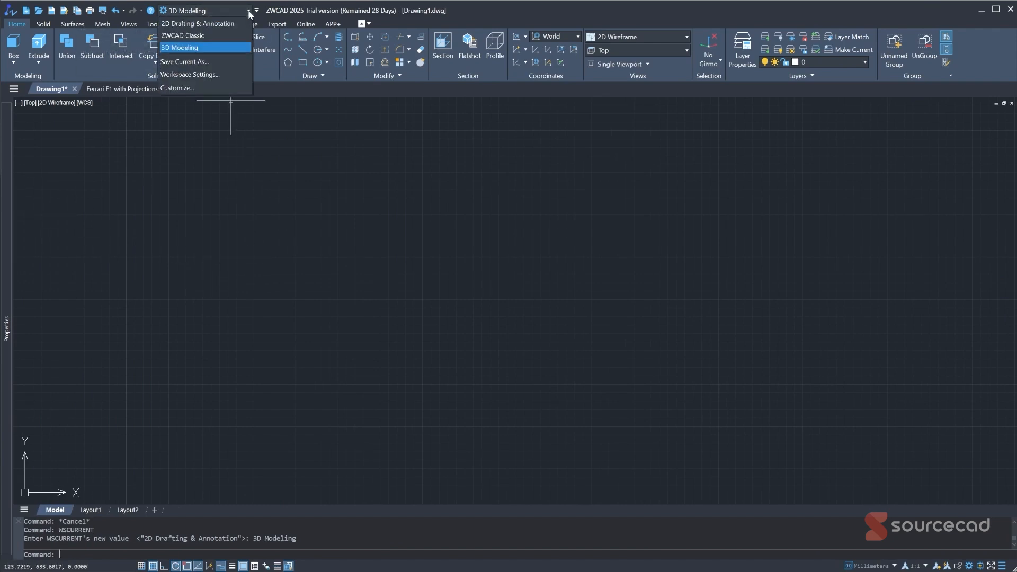
click(180, 26)
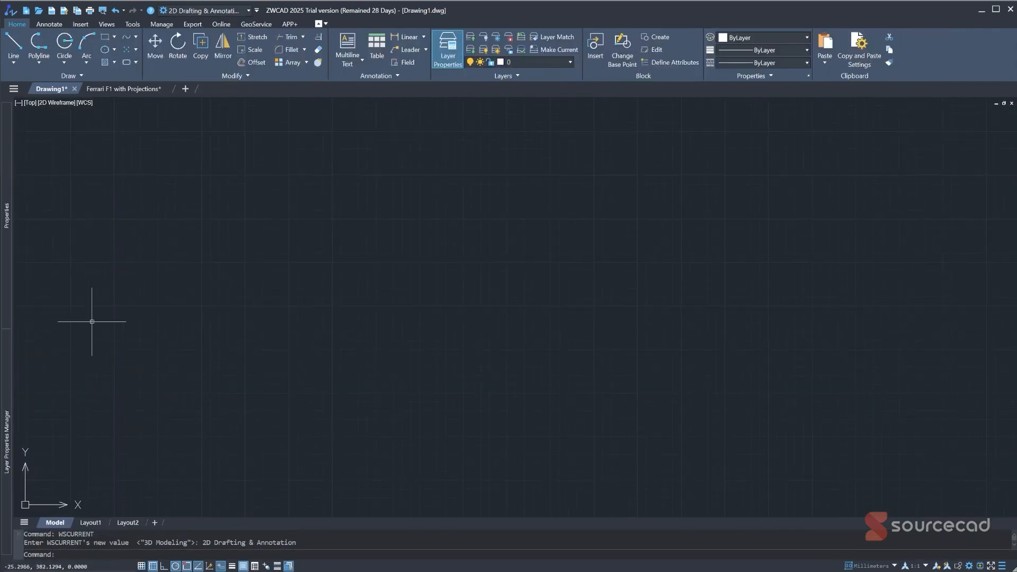
mouse_move(9, 240)
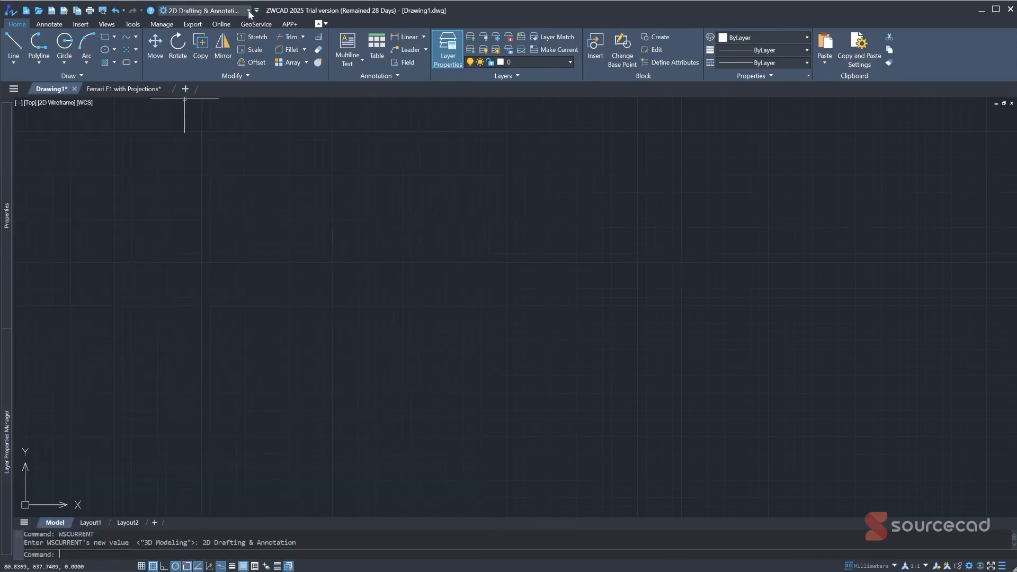
click(248, 11)
click(192, 50)
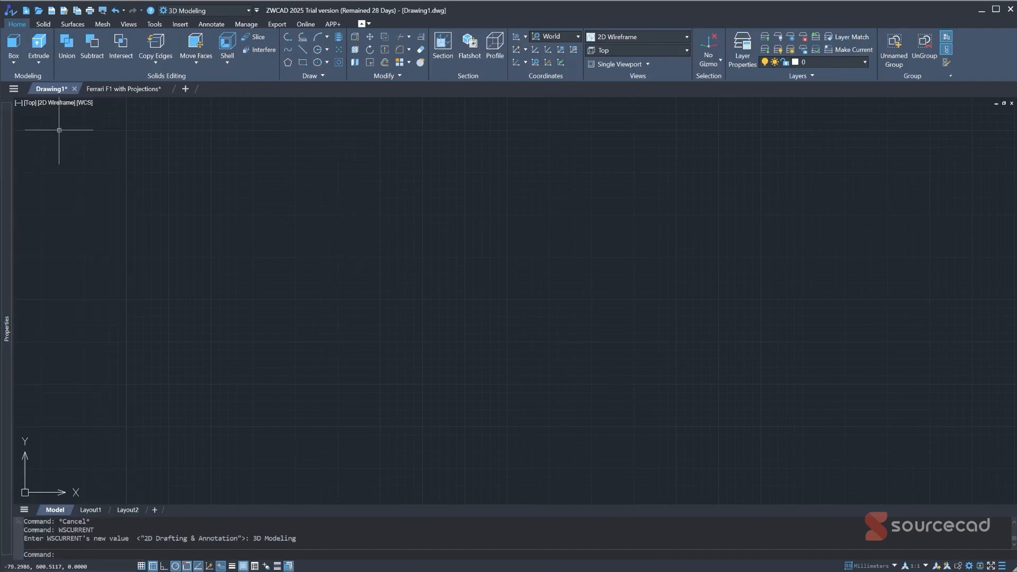
Step: Look through the solid, surface, mesh and annotation tool sets on the ribbon of the 3D Modeling workspace
click(38, 23)
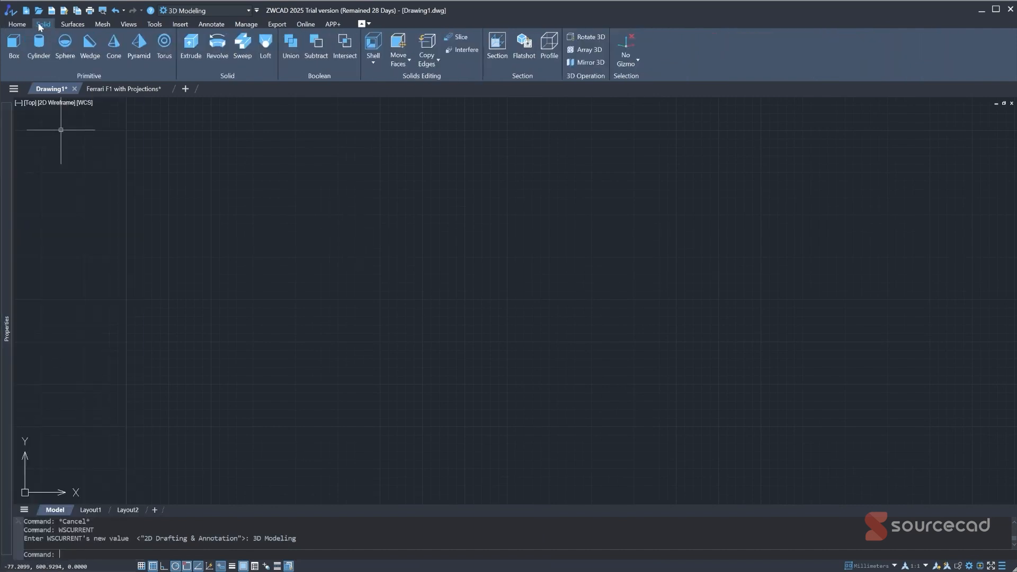
click(66, 24)
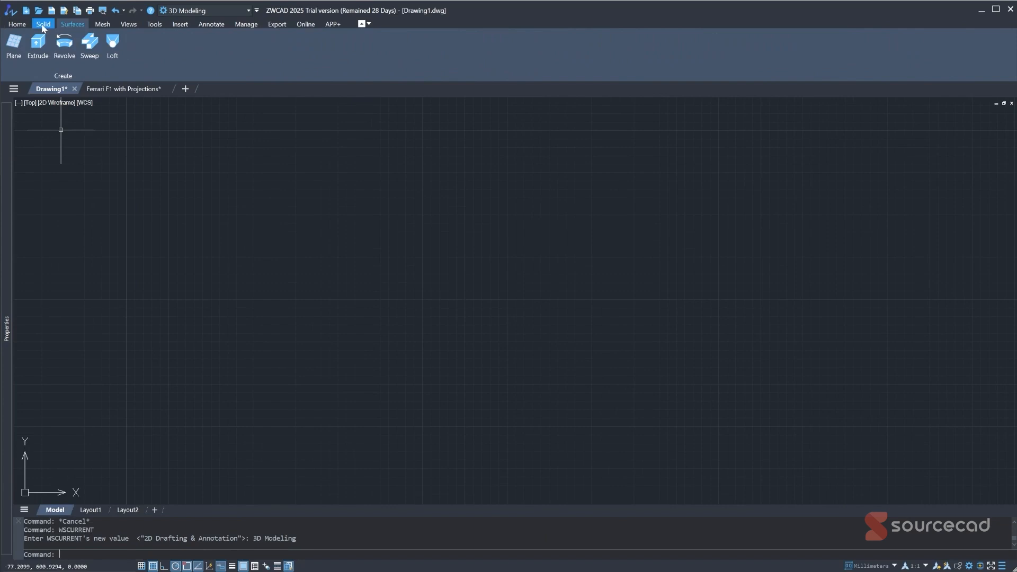
click(43, 25)
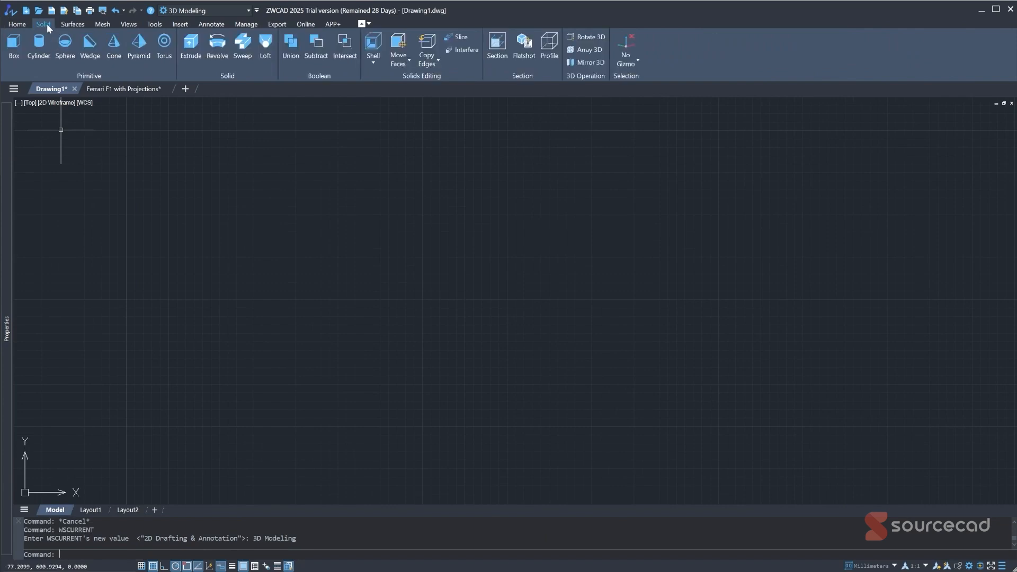
scroll(46, 24, down, 4)
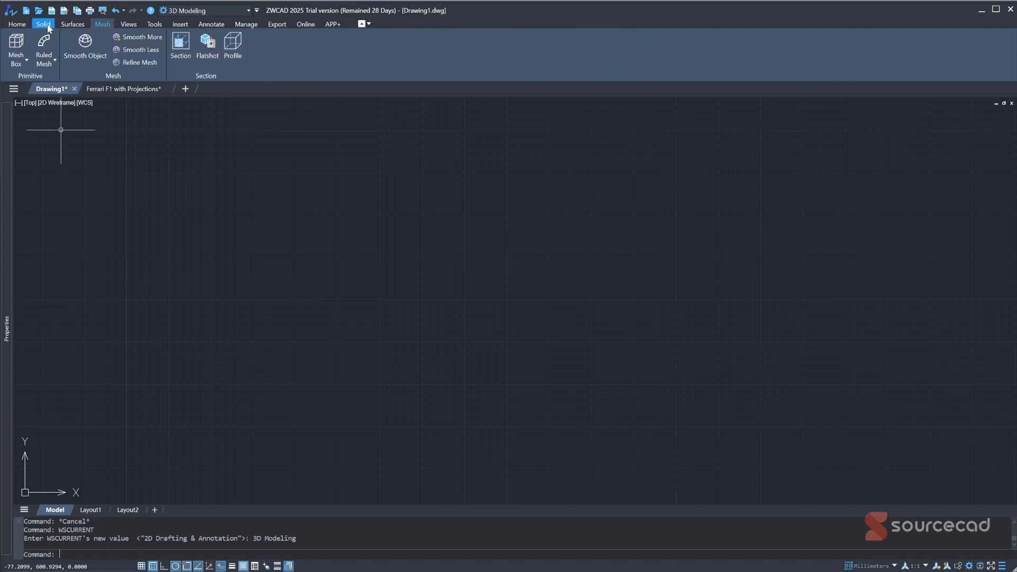
scroll(49, 27, down, 2)
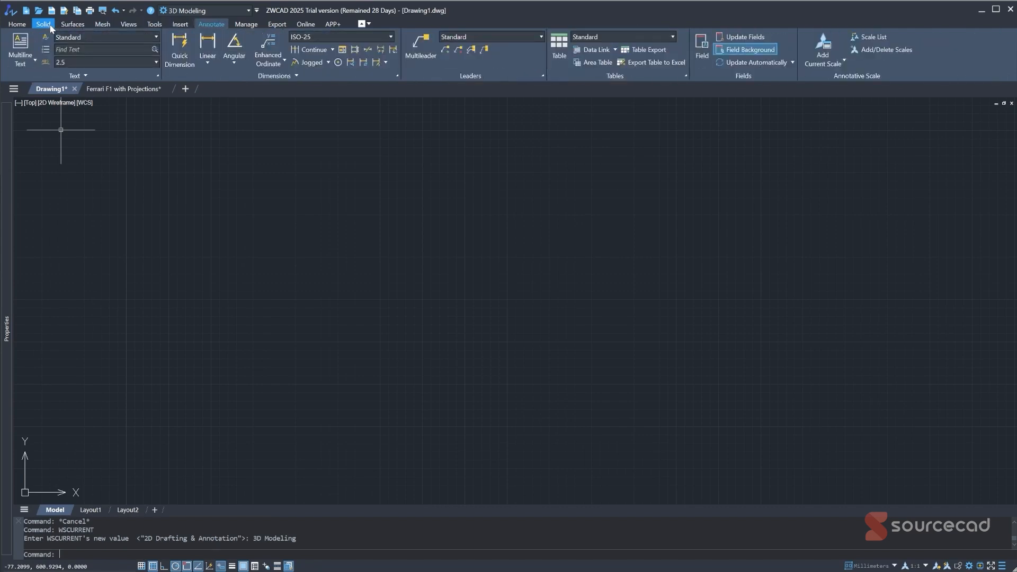
scroll(51, 28, down, 1)
scroll(51, 28, up, 1)
Step: Review the ribbon's display options, unlock the ribbon and float it over the drawing area
right_click(212, 24)
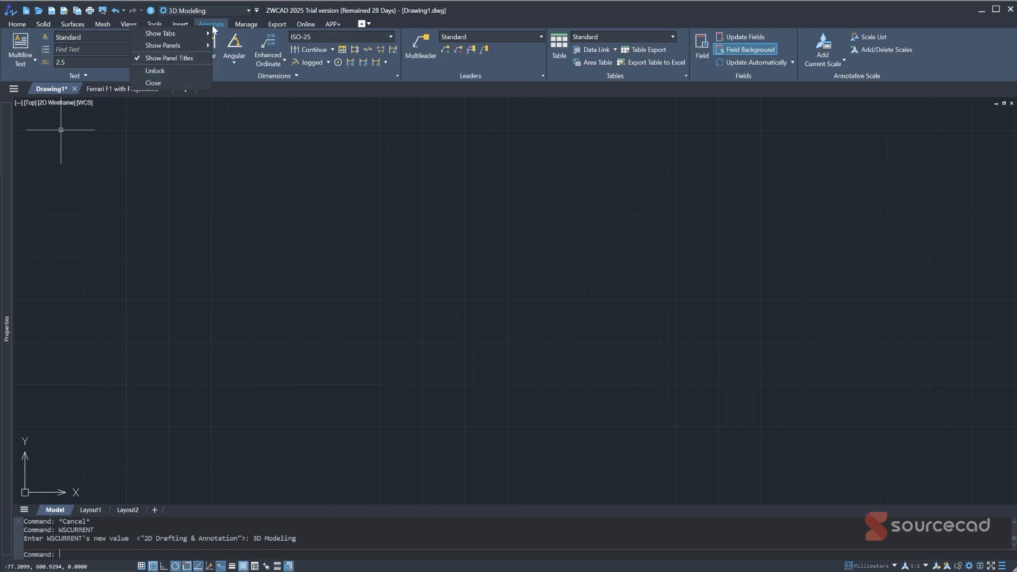
mouse_move(170, 38)
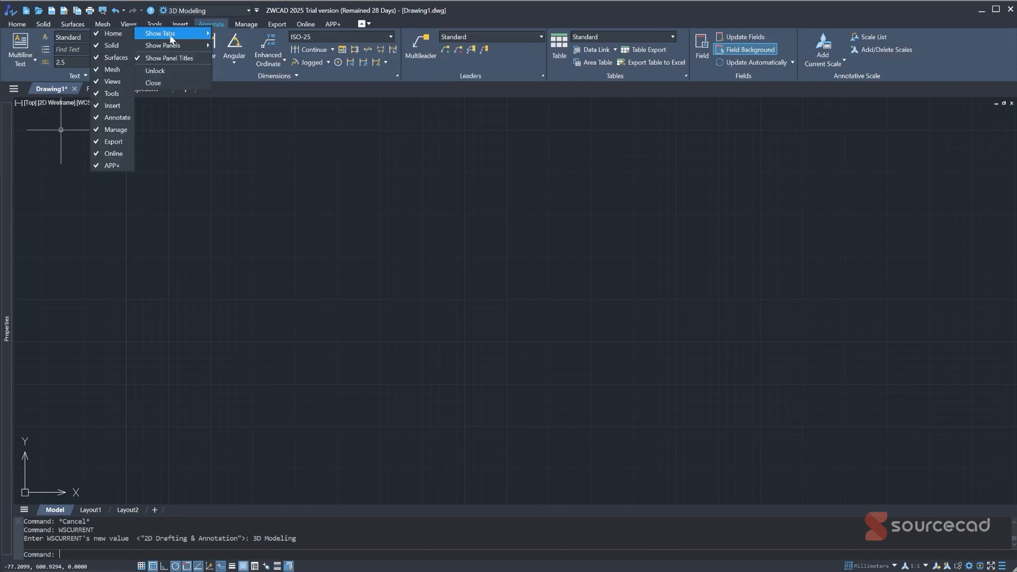
click(171, 71)
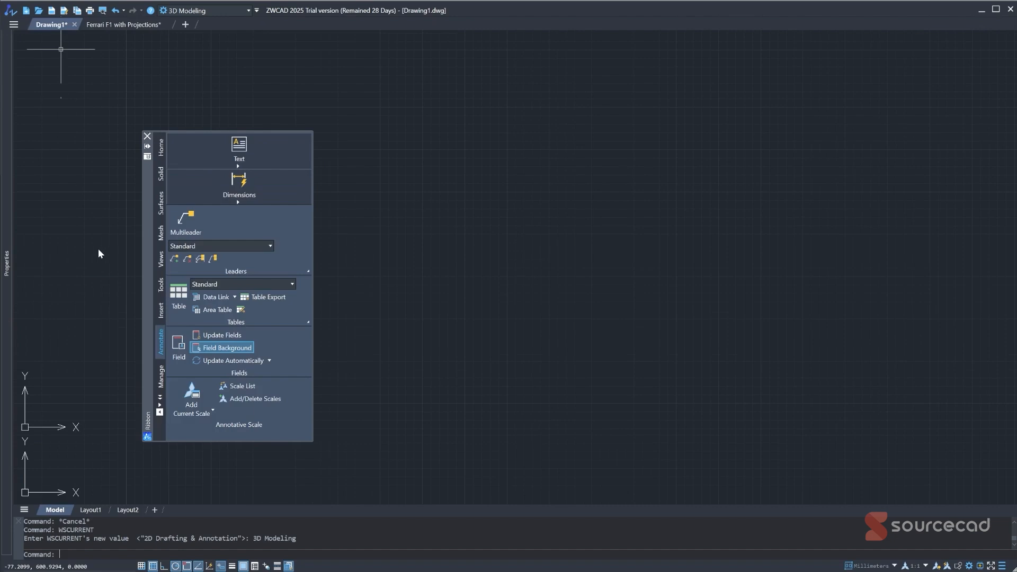
drag(149, 248, 366, 228)
Step: Look at the Insert and Tools tool sets in the floating ribbon, and dock the ribbon back above the drawing area
click(376, 293)
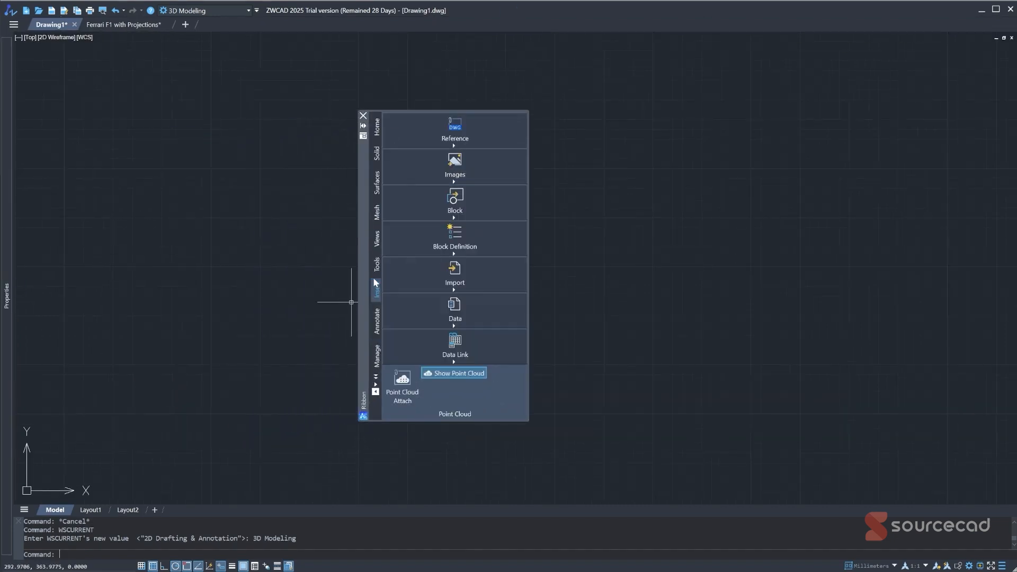
click(375, 268)
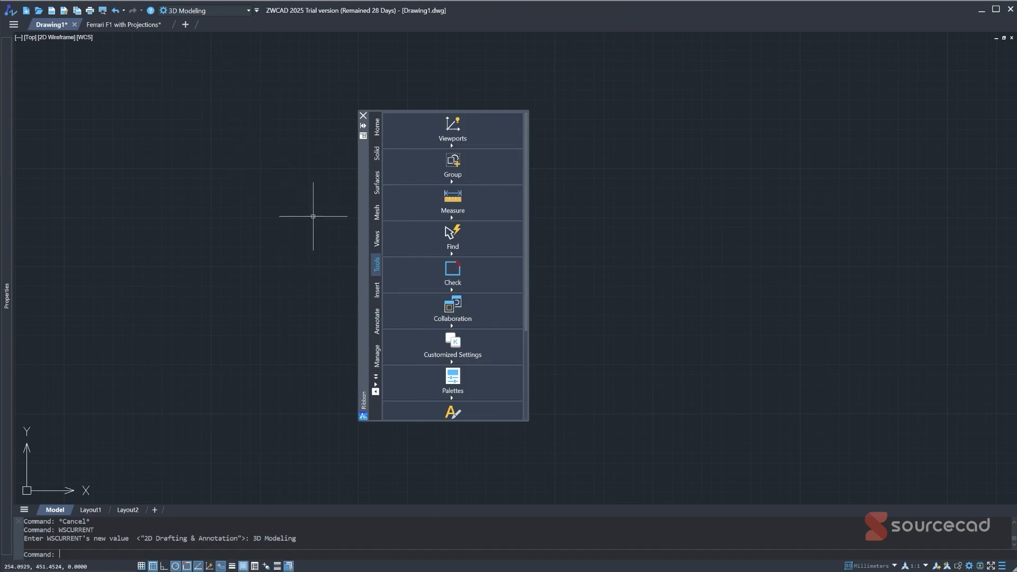
drag(365, 244, 494, 30)
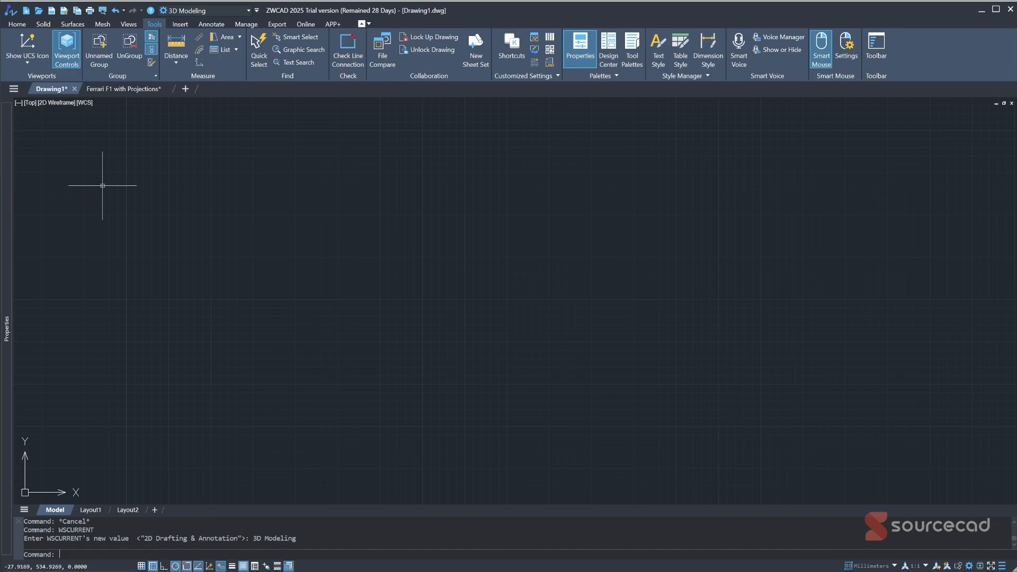
Step: Show the ribbon's keyboard key tips and use them to bring up the Solid tool set
key(alt)
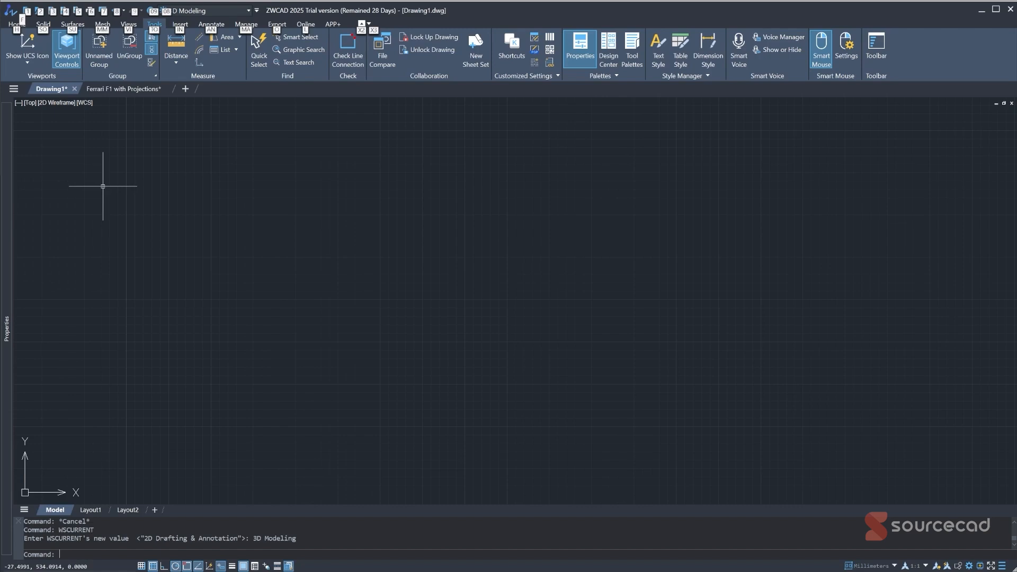
key(s)
key(o)
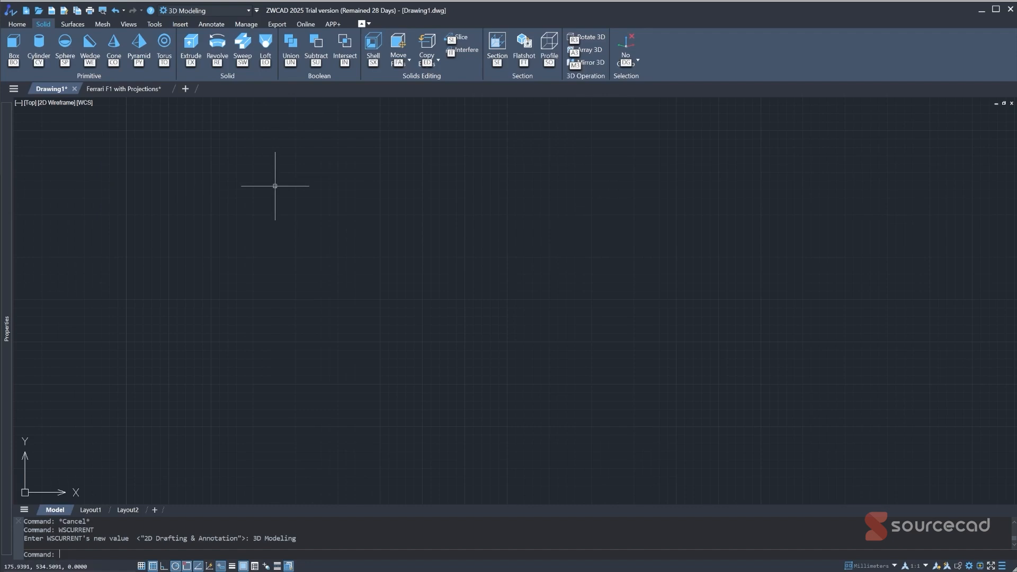
Step: Look through the Surfaces, Solid and Home tool sets, including the additional Draw and Modify tools on Home
click(70, 23)
click(44, 23)
click(17, 23)
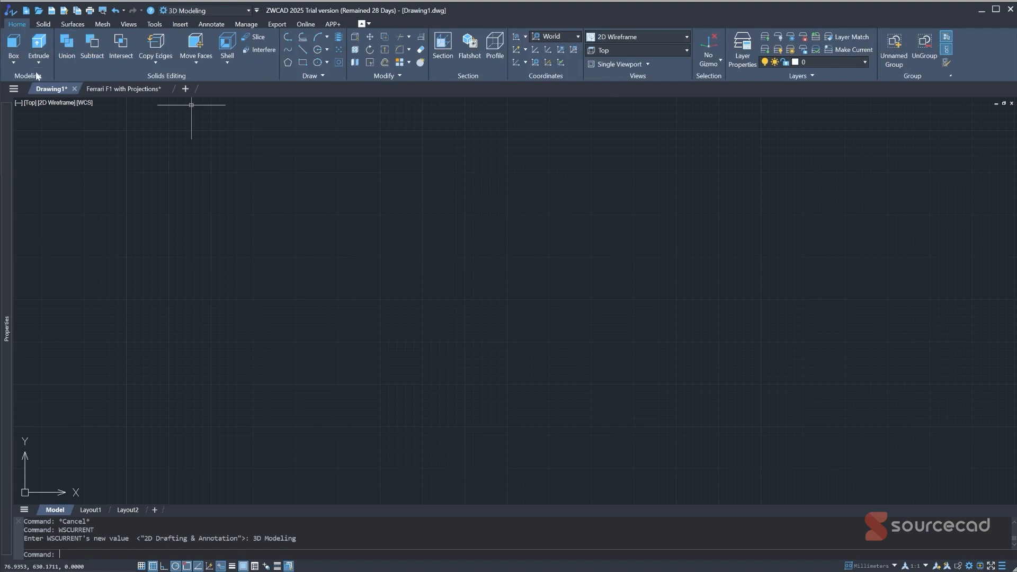
click(303, 77)
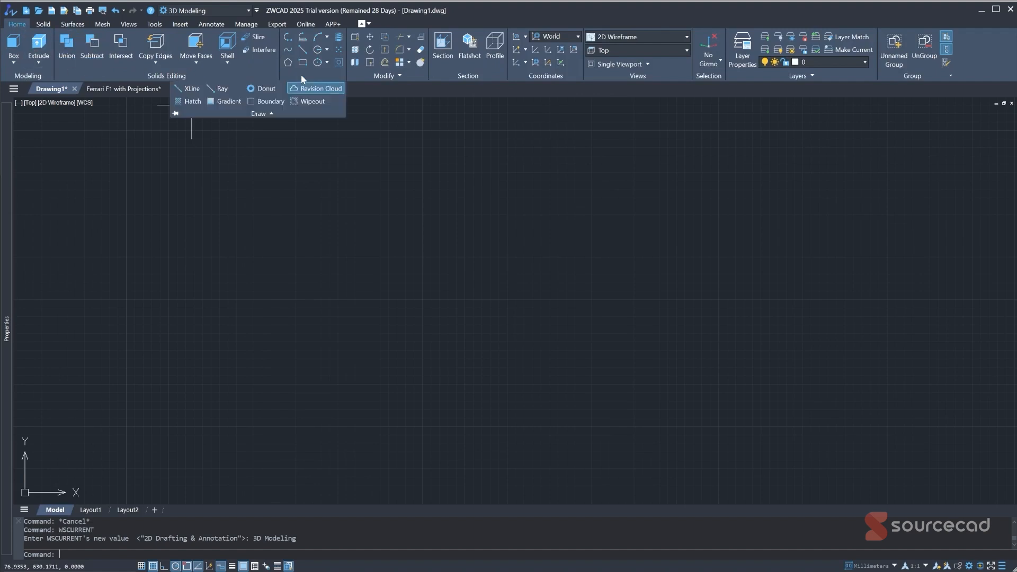
click(361, 78)
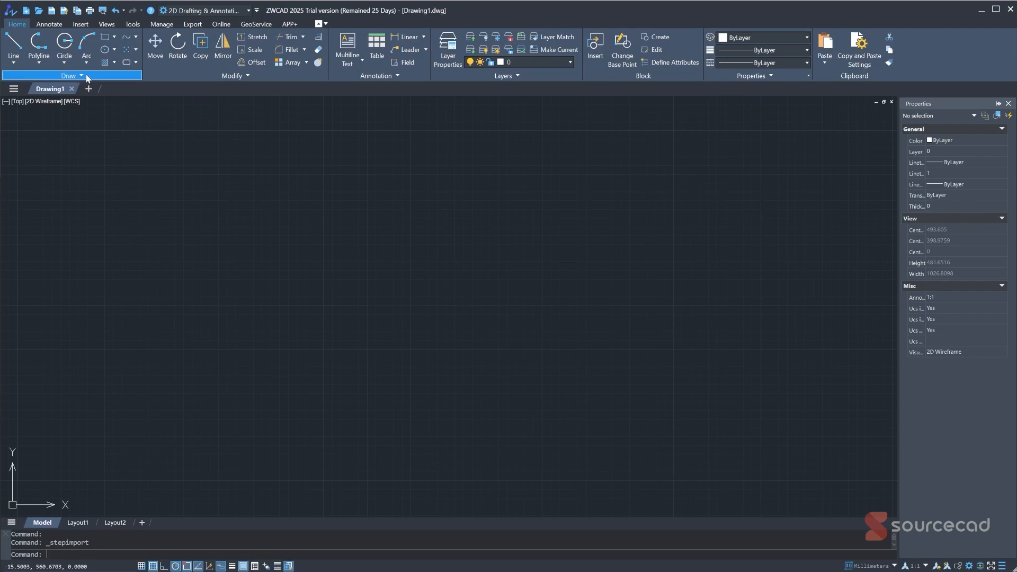
Step: Detach the Draw and Modify panels from the ribbon and float them over the drawing area
mouse_move(94, 76)
mouse_down()
mouse_move(341, 73)
mouse_move(264, 197)
mouse_up()
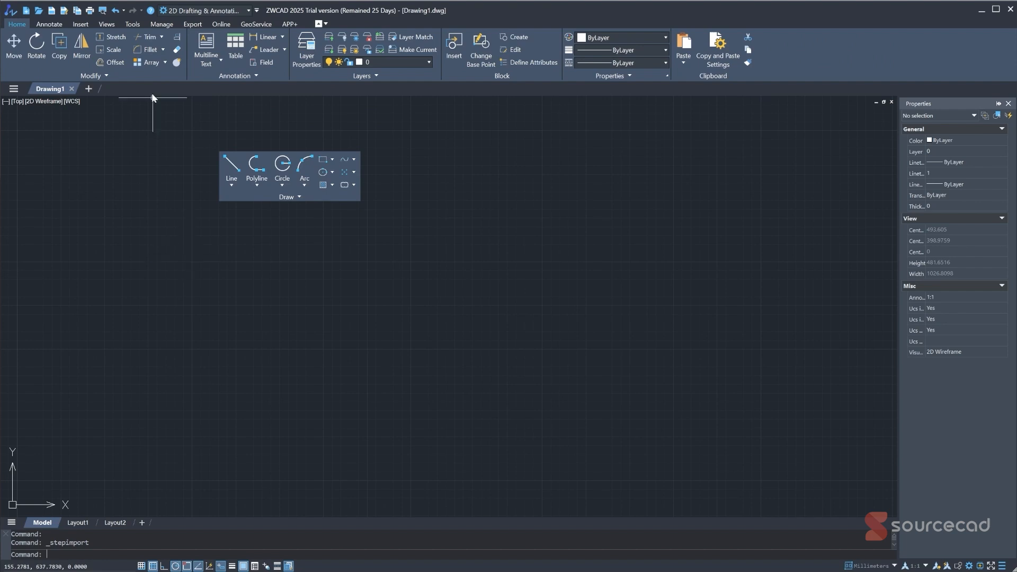
mouse_move(138, 75)
mouse_down()
mouse_move(293, 270)
mouse_move(327, 277)
mouse_up()
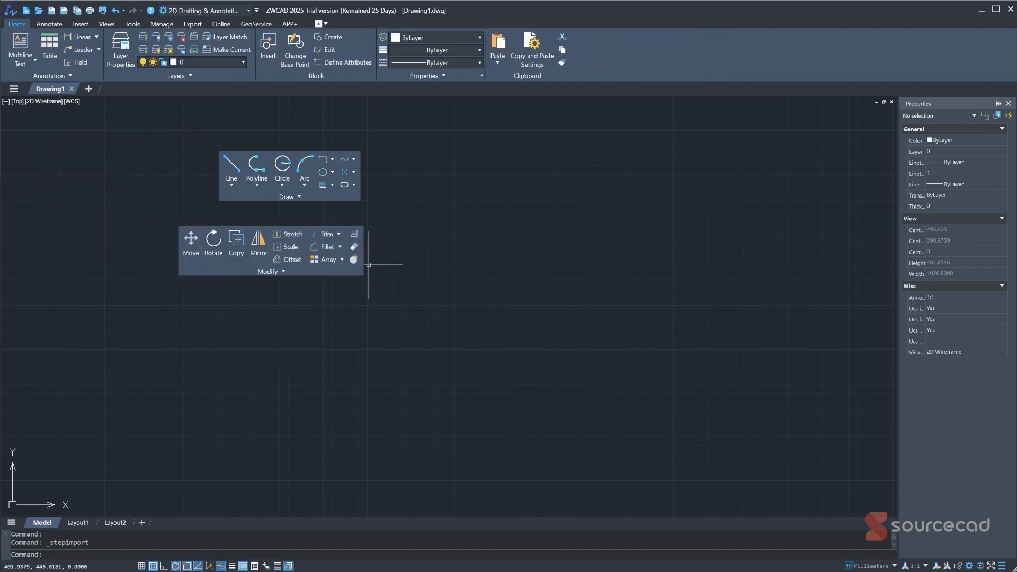
click(278, 271)
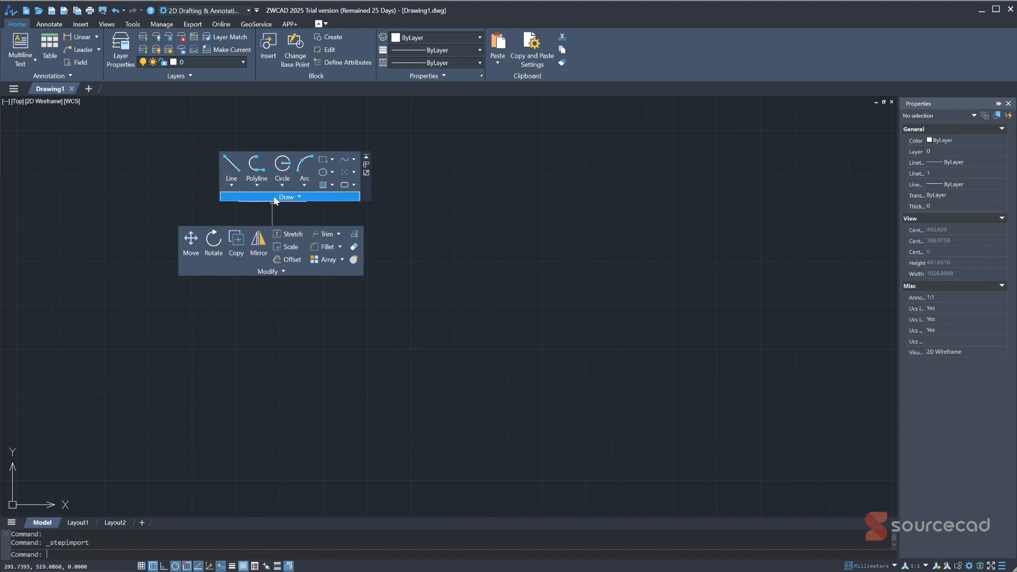
Step: Minimize the floating Modify panel to a panel button
click(261, 271)
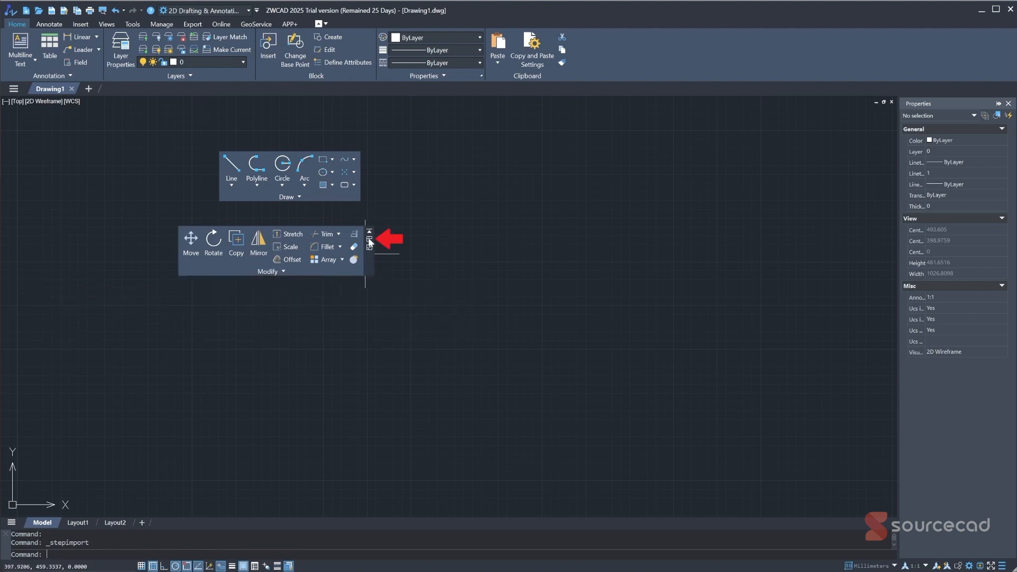
click(369, 241)
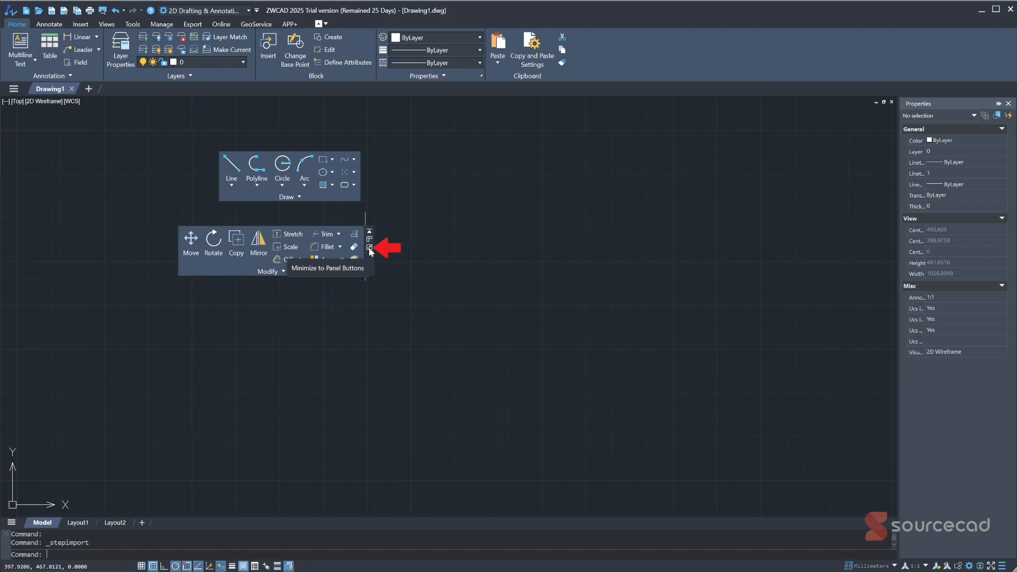
click(369, 247)
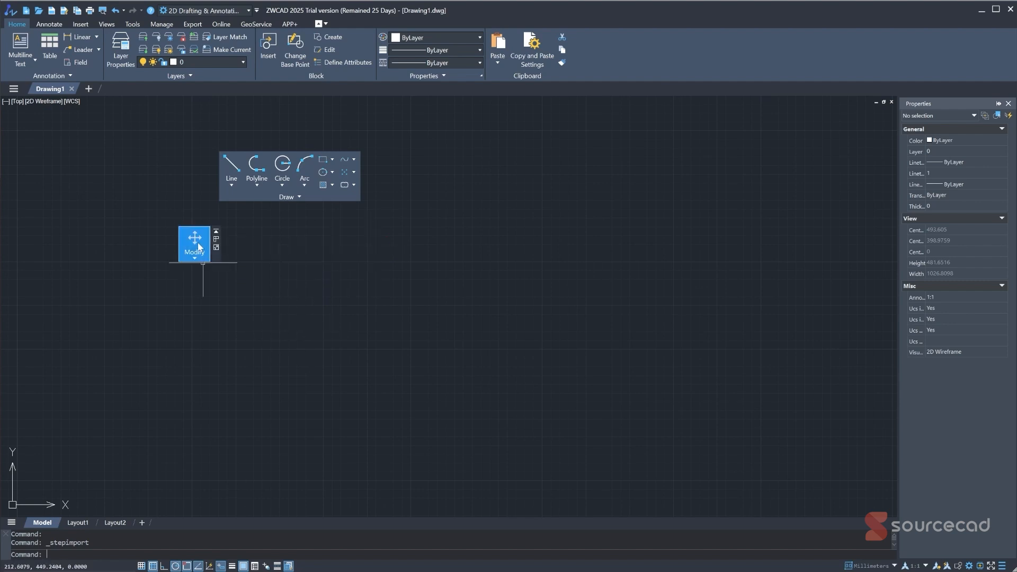
Step: Return the floating Modify and Draw panels to the ribbon and move Draw back ahead of Modify
mouse_move(197, 248)
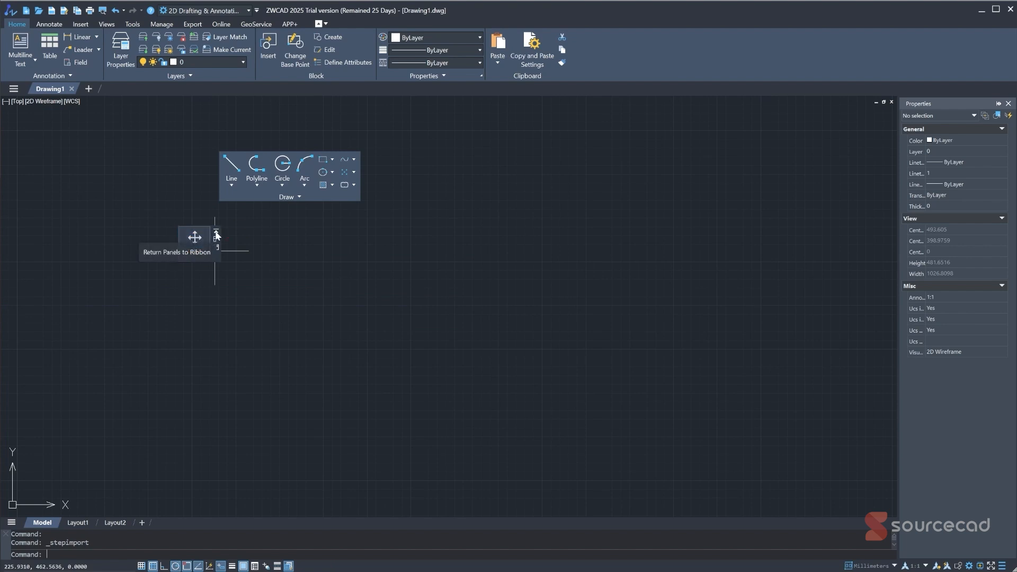
click(216, 235)
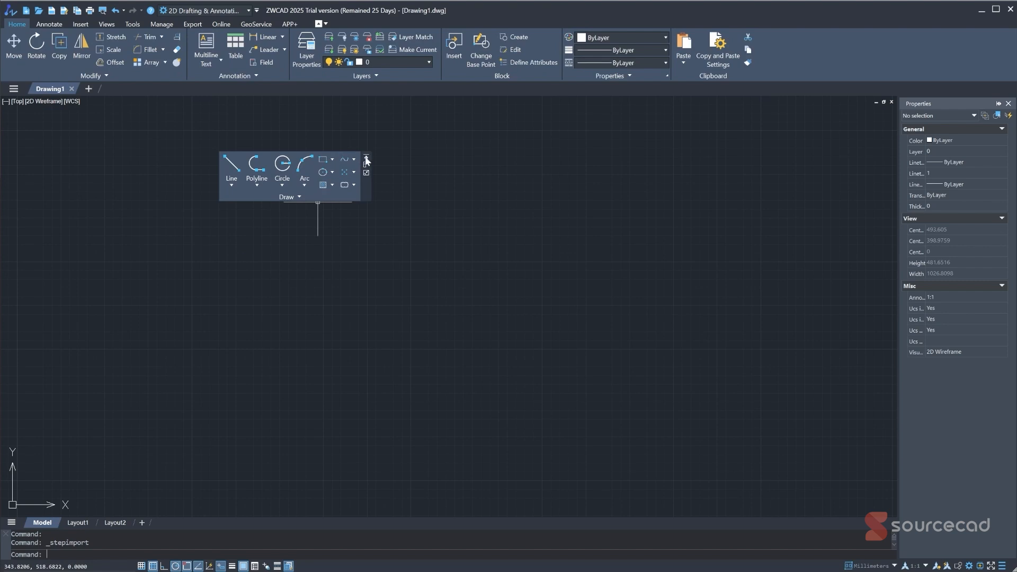
click(368, 160)
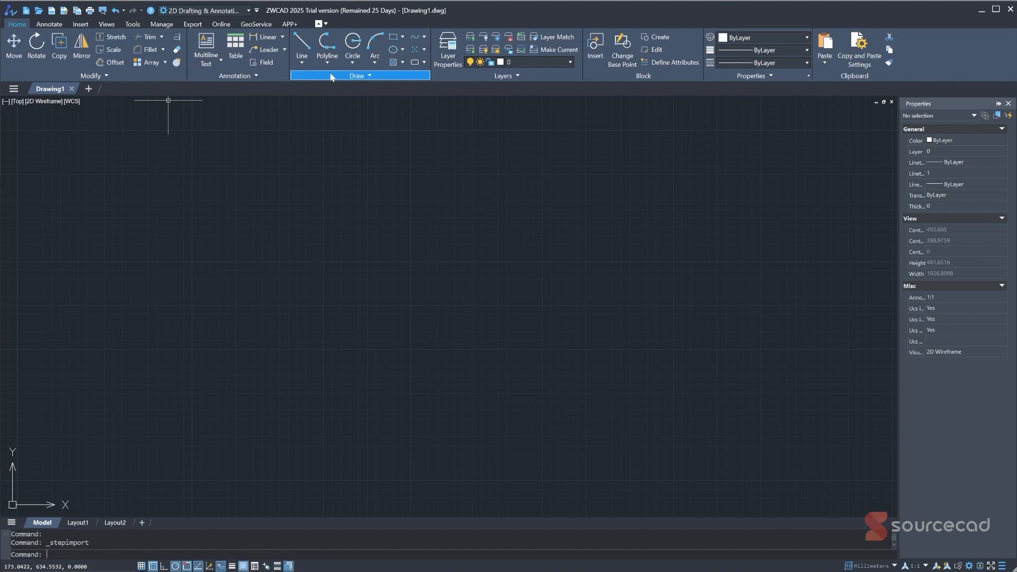
drag(333, 77, 60, 74)
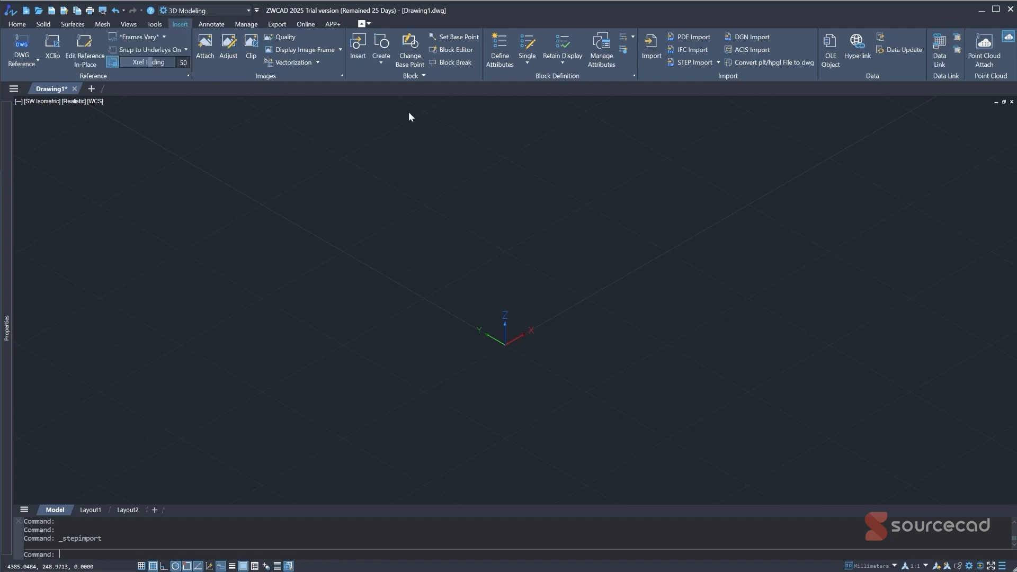
Step: Start a STEP import and choose the file Ferrari F1.STEP from the Desktop
click(691, 63)
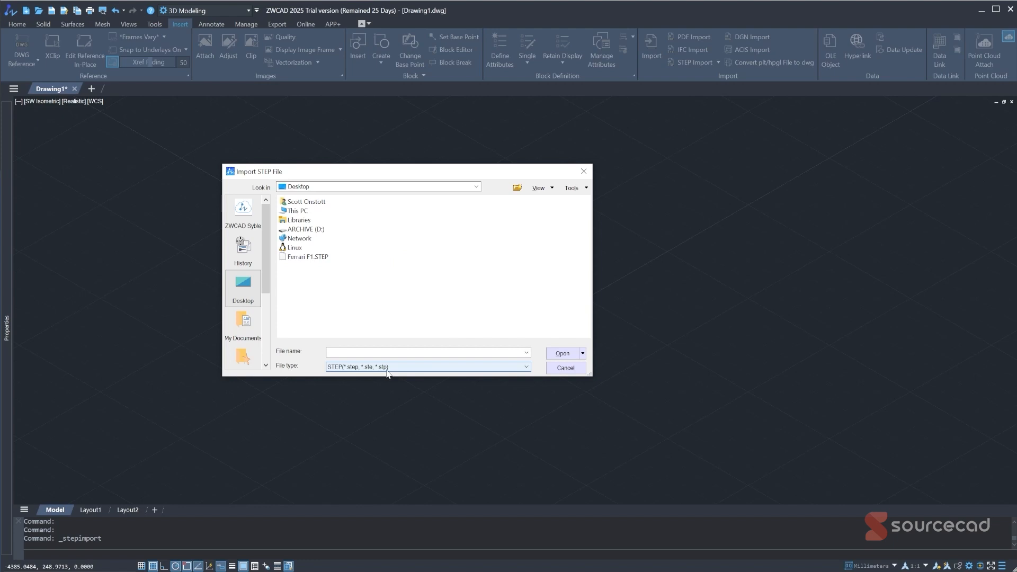
click(310, 257)
click(562, 354)
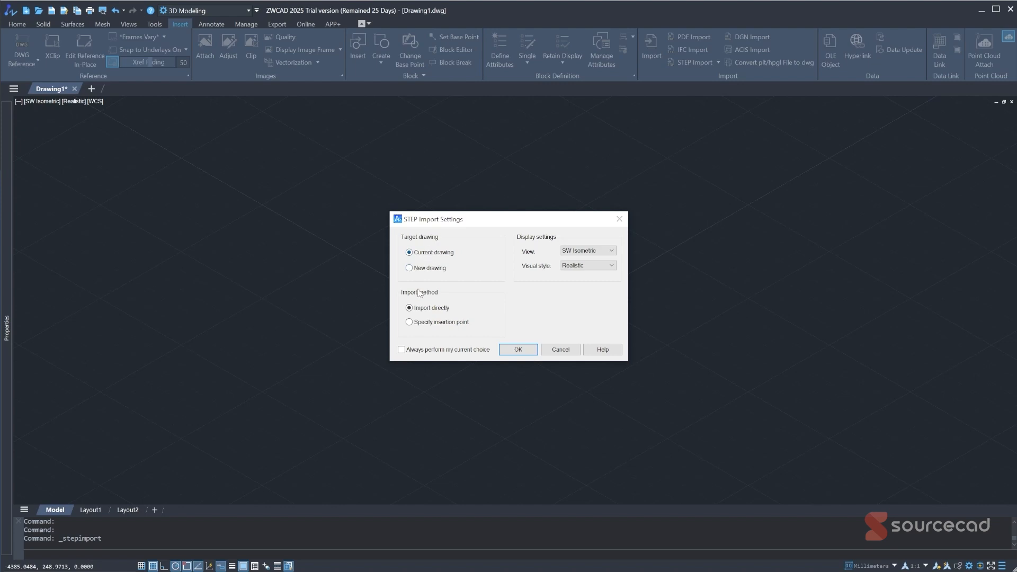
Step: Import the STEP model directly into the current drawing with the SW Isometric view and Realistic visual style
click(409, 323)
click(411, 309)
click(585, 252)
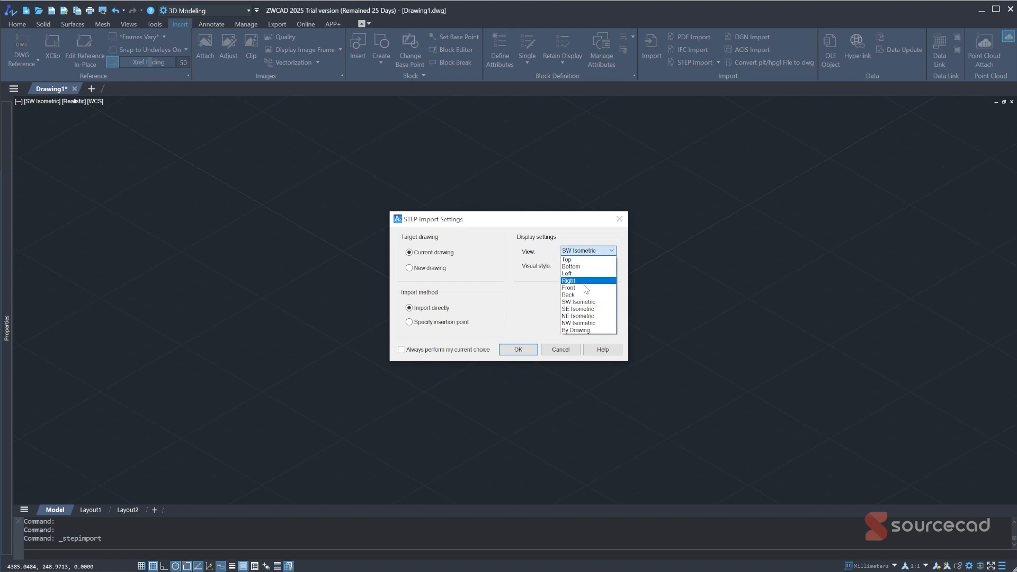
click(585, 304)
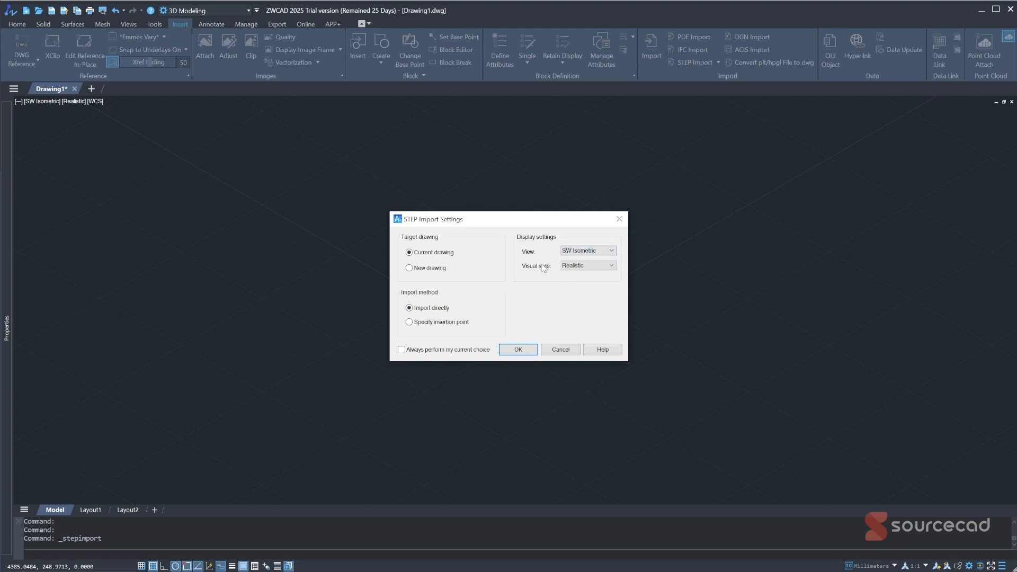
click(571, 266)
click(573, 297)
click(506, 352)
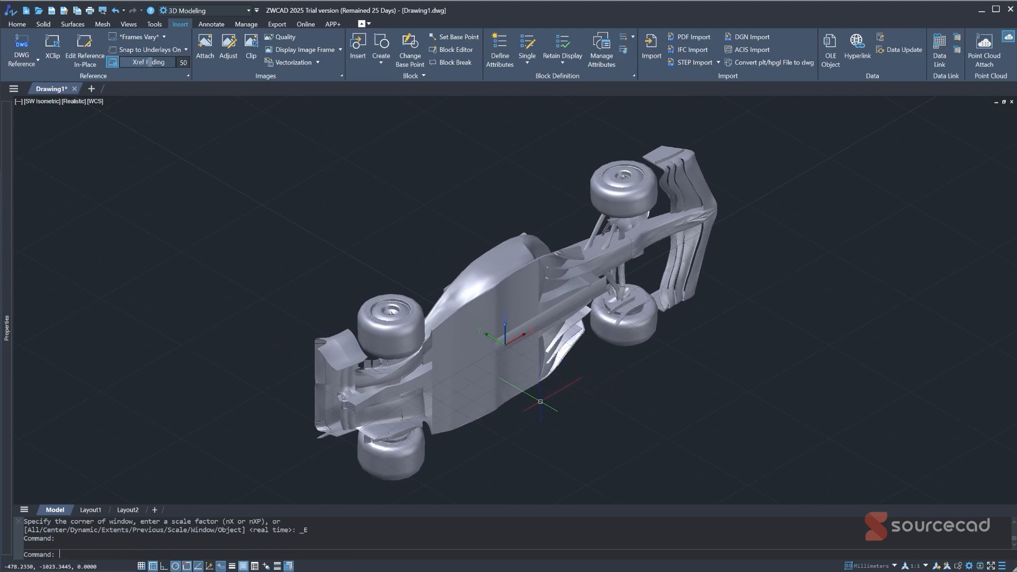
Step: Rotate the UCS about its Y axis by -90 degrees
click(502, 344)
text(ucs)
key(Return)
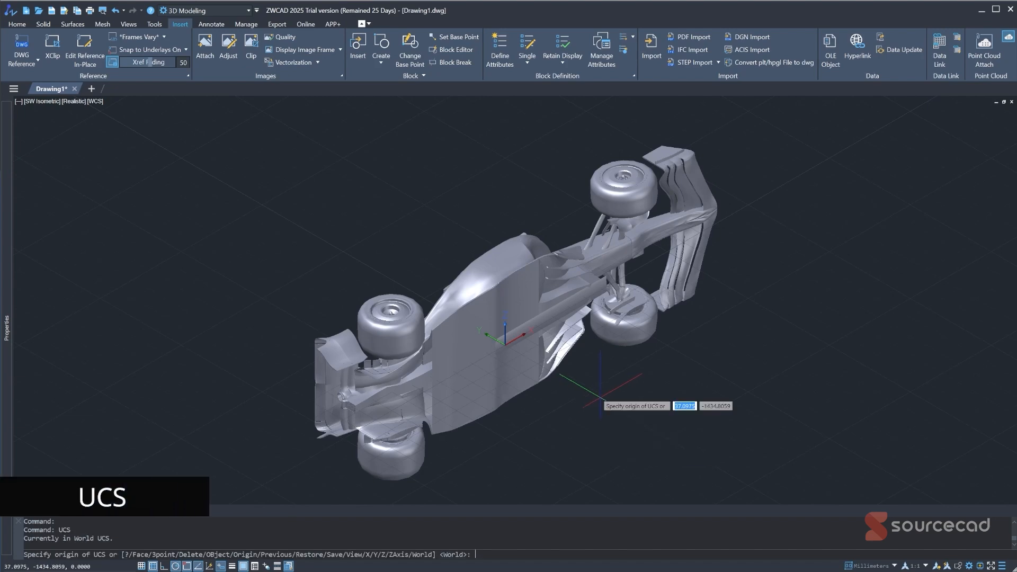
text(y)
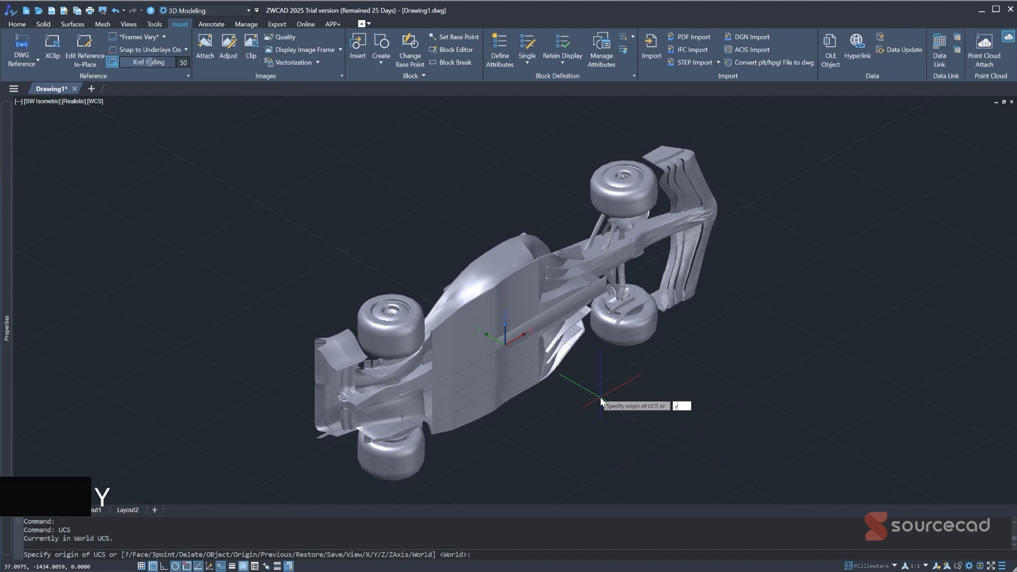
key(Return)
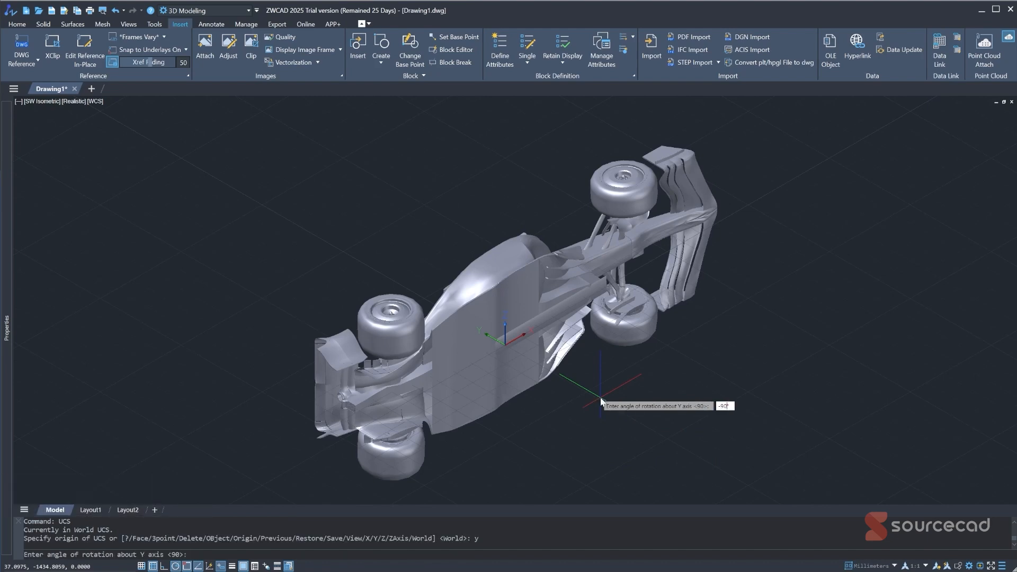
key(Return)
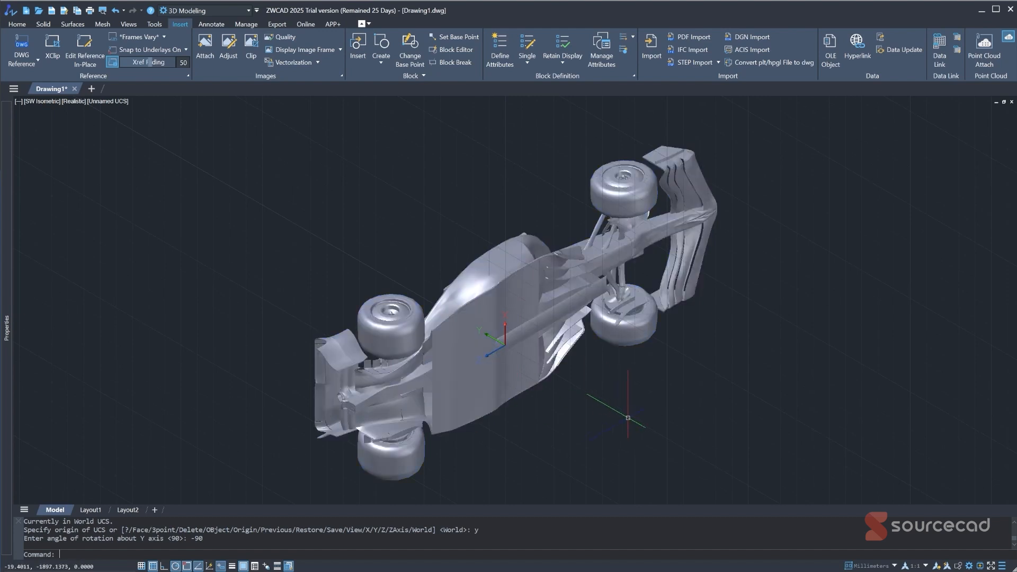
Step: Rotate the imported Ferrari F1 model by 270 degrees about the base point 0,0
text(RO)
key(Return)
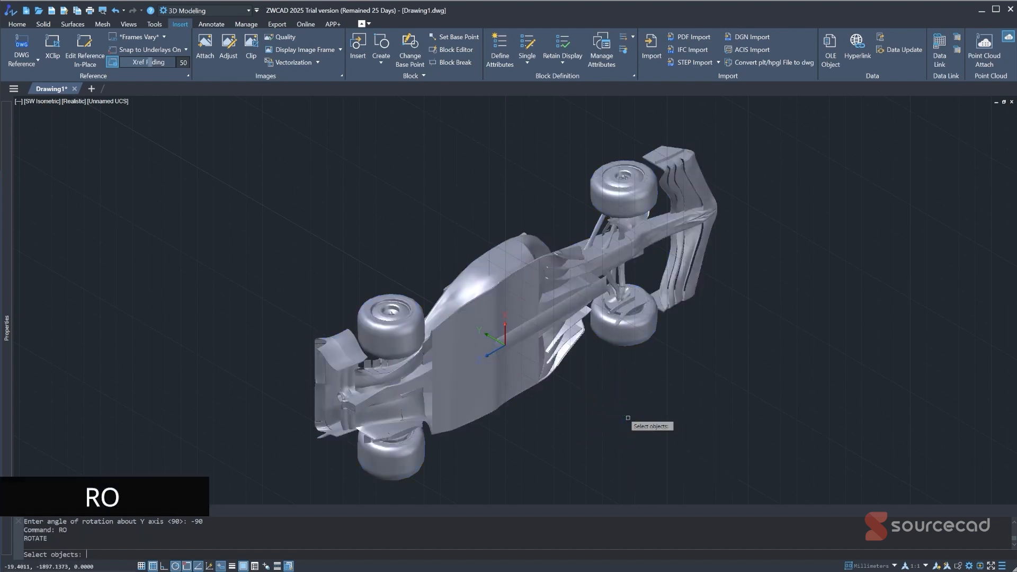
click(555, 317)
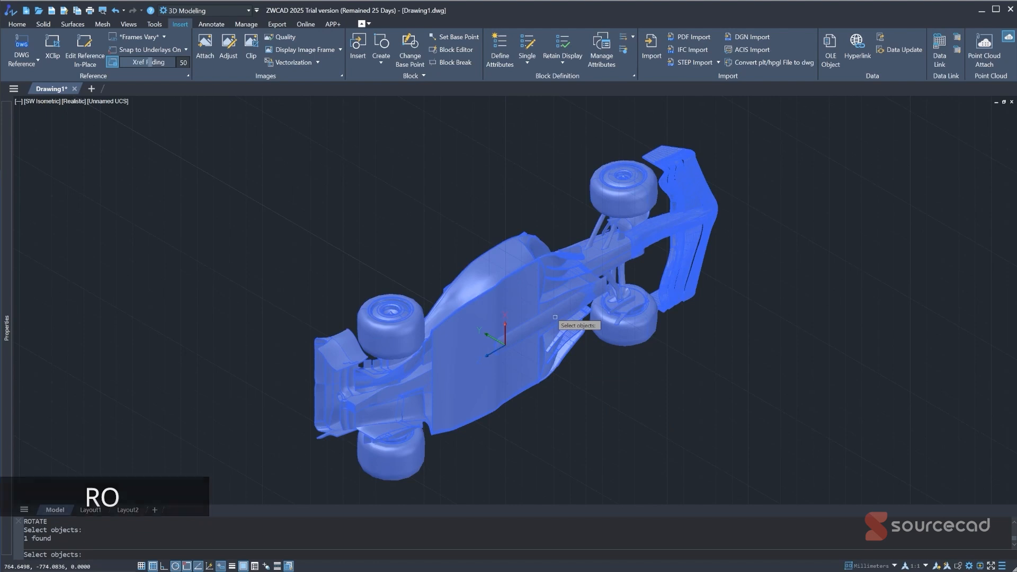
key(Return)
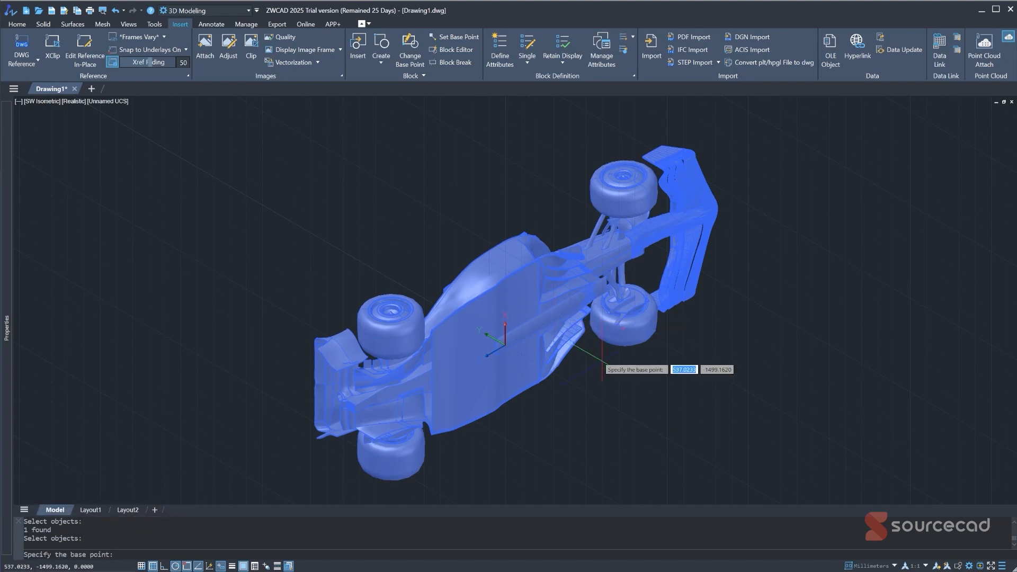
text(0,0)
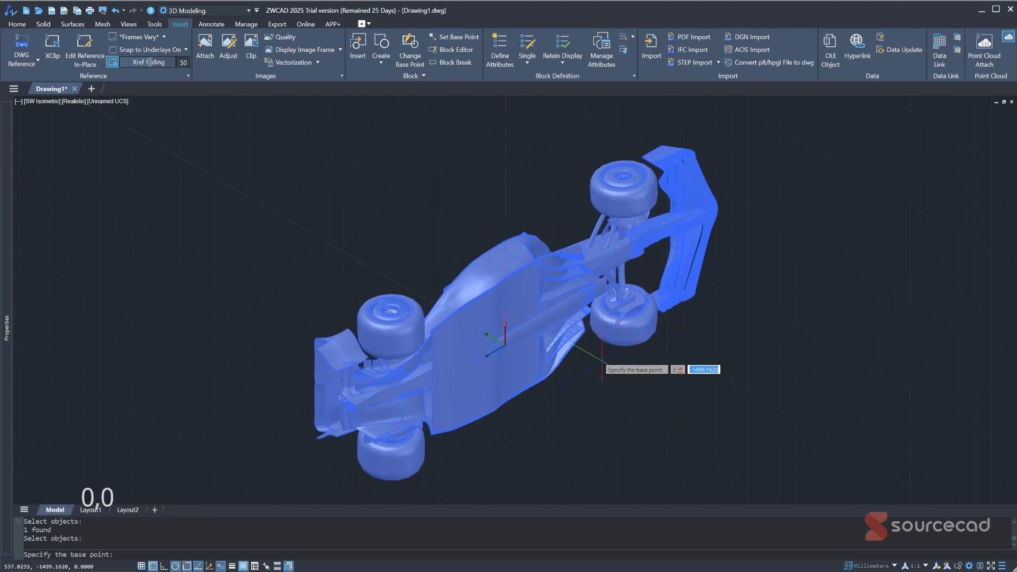
key(Return)
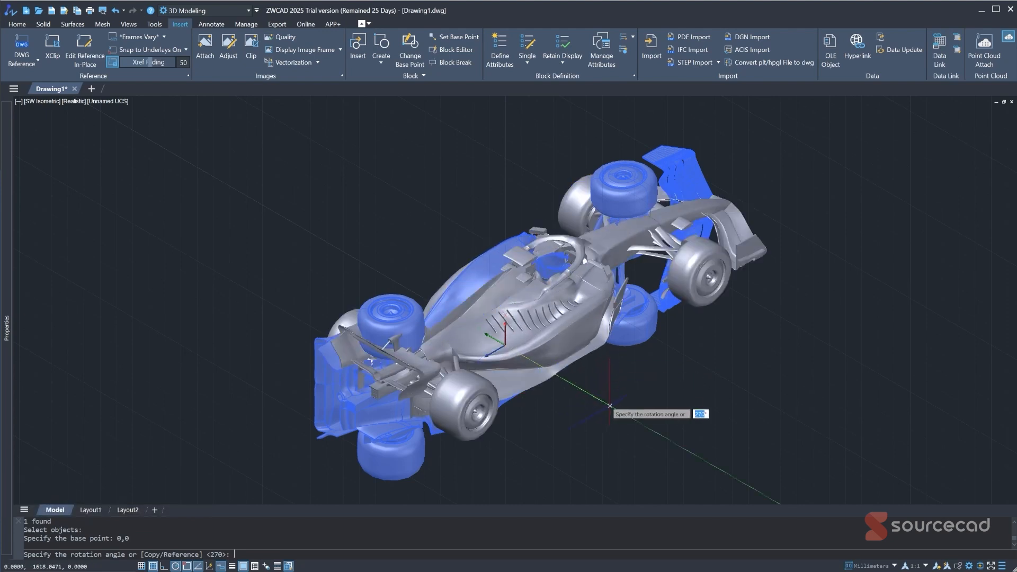
key(Return)
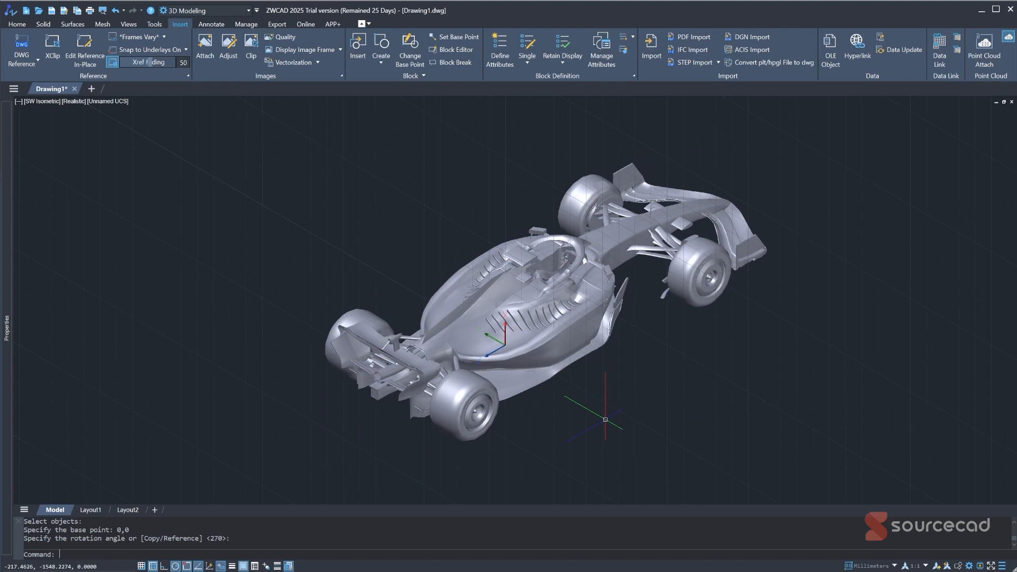
Step: Reset the UCS to the World coordinate system
text(UCS)
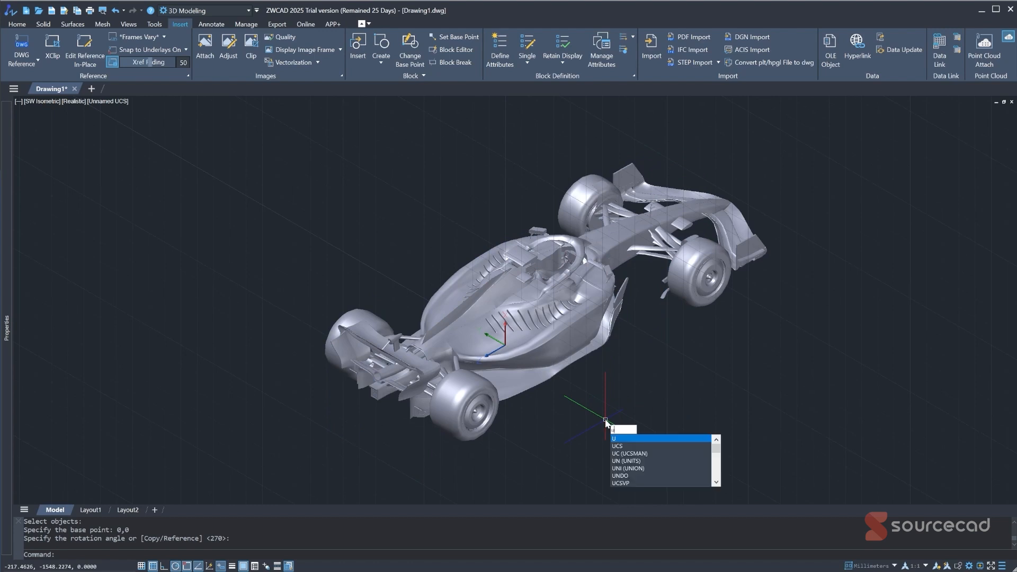
key(Return)
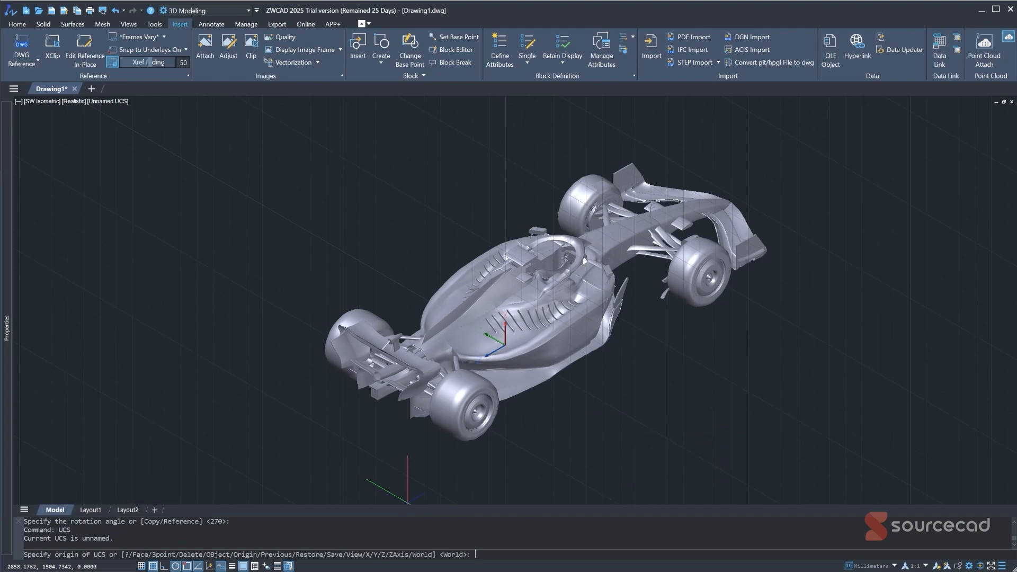
key(Return)
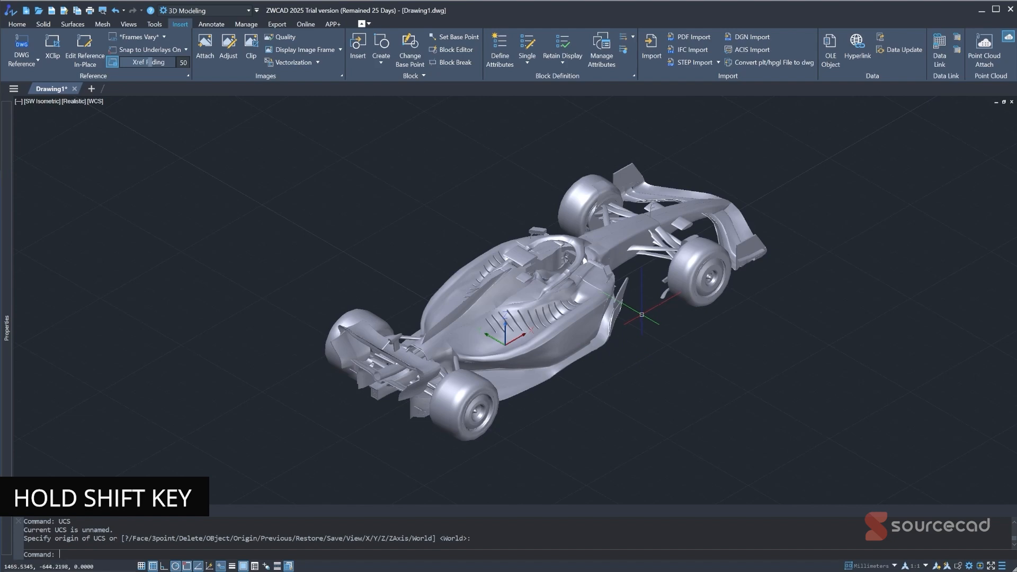
Step: Examine the upright F1 car from several angles, including close views of the cockpit and the whole body
shift+middle_drag(644, 313, 526, 307)
scroll(526, 284, up, 6)
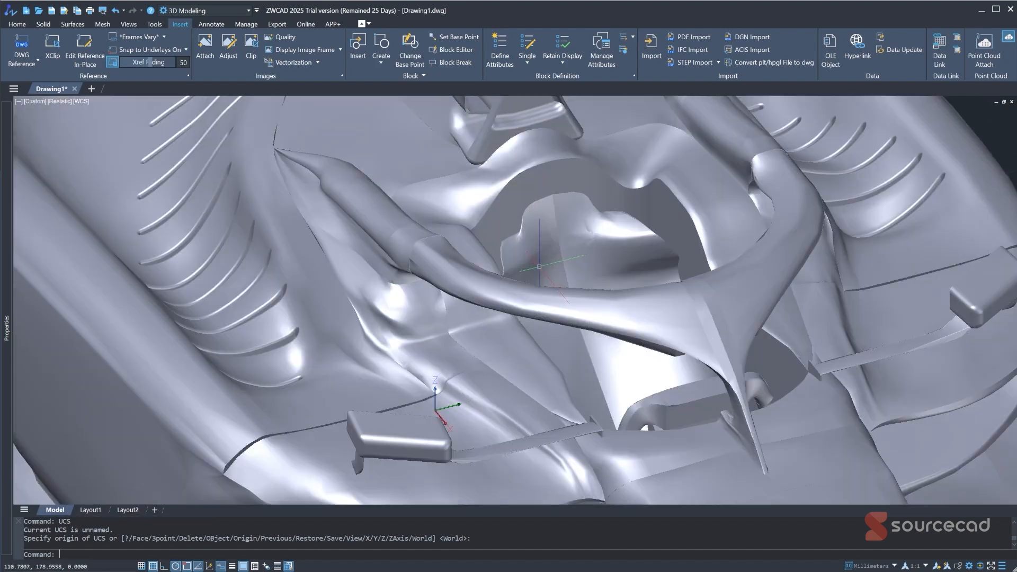
scroll(539, 266, down, 6)
shift+middle_drag(538, 266, 507, 298)
scroll(529, 294, down, 15)
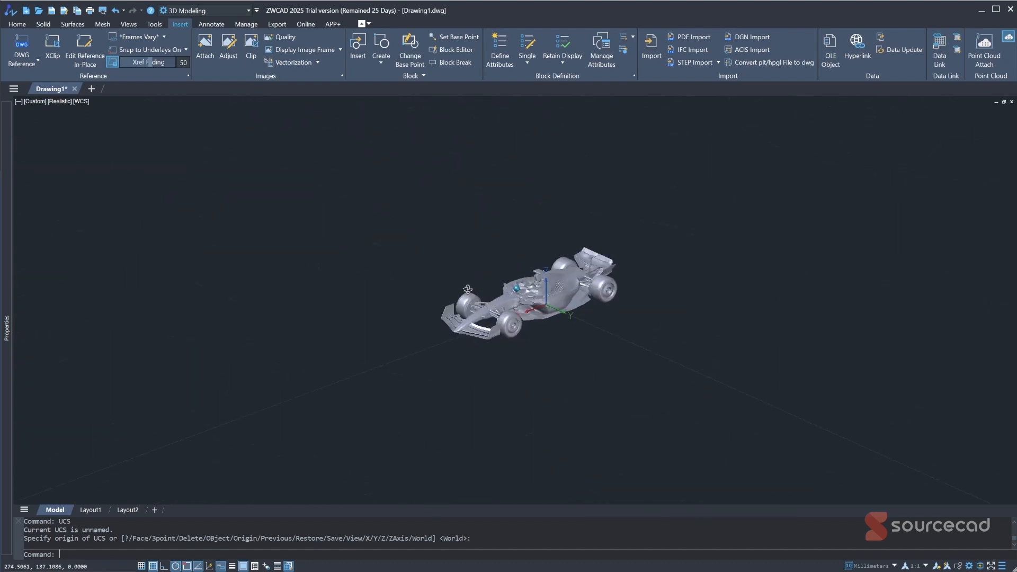
scroll(458, 278, up, 15)
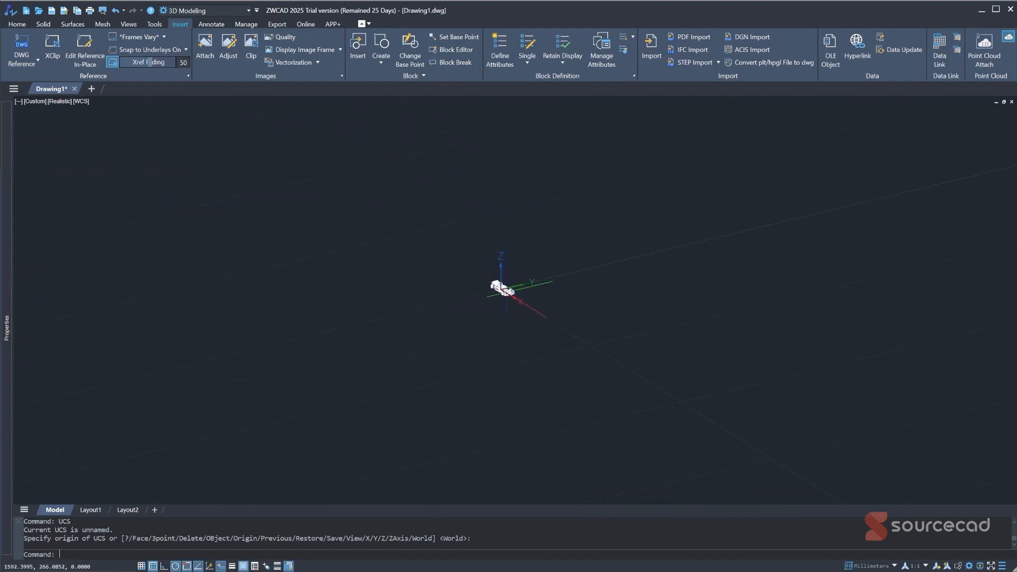
shift+middle_drag(458, 278, 476, 275)
scroll(485, 275, up, 10)
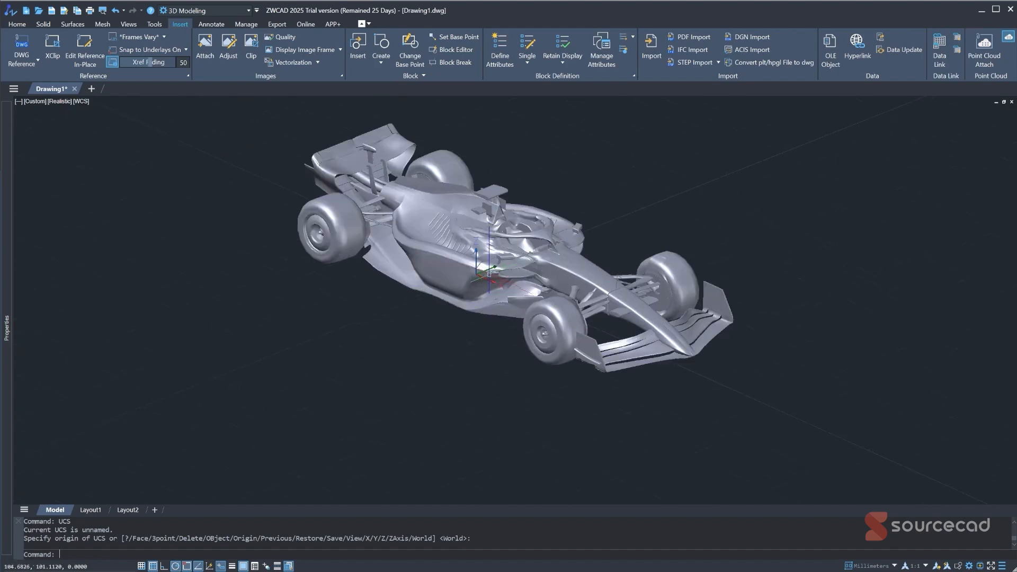
scroll(486, 275, down, 8)
scroll(546, 321, up, 6)
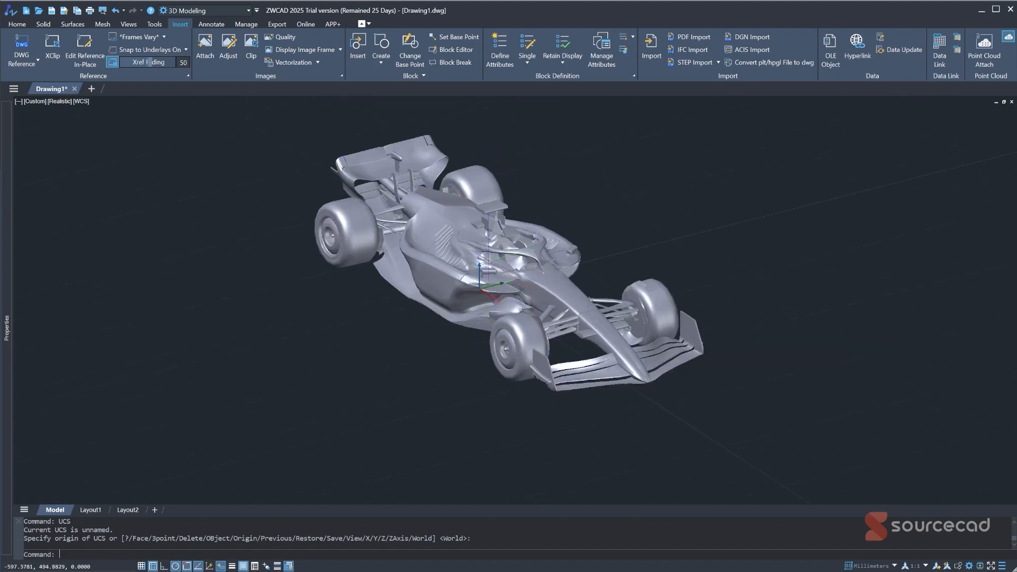
scroll(547, 321, up, 8)
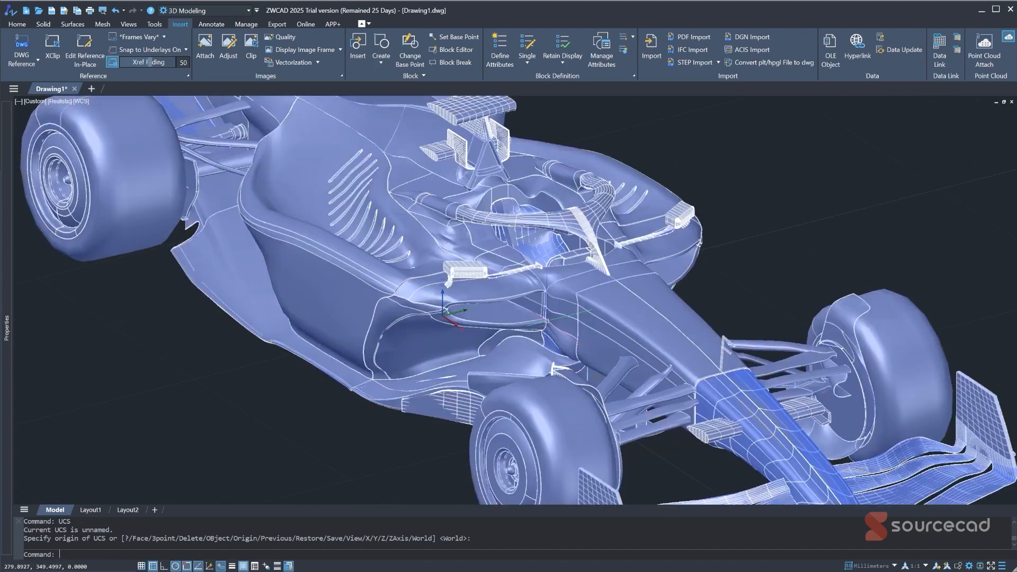
scroll(546, 322, down, 6)
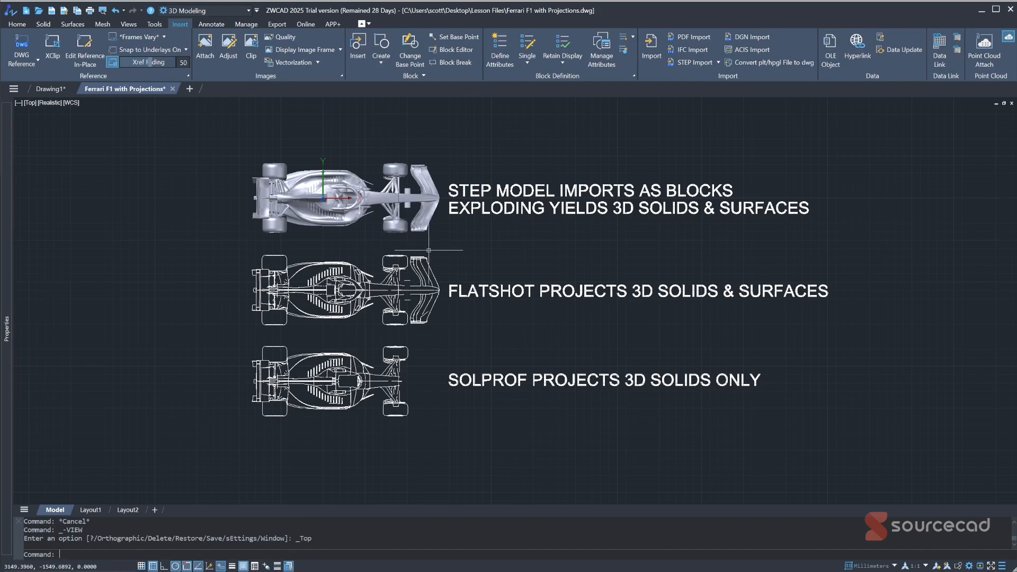
Step: Check the object type of the car's side body panels in the 3D model of the Ferrari F1 with Projections drawing, then clear the selection
scroll(350, 158, up, 4)
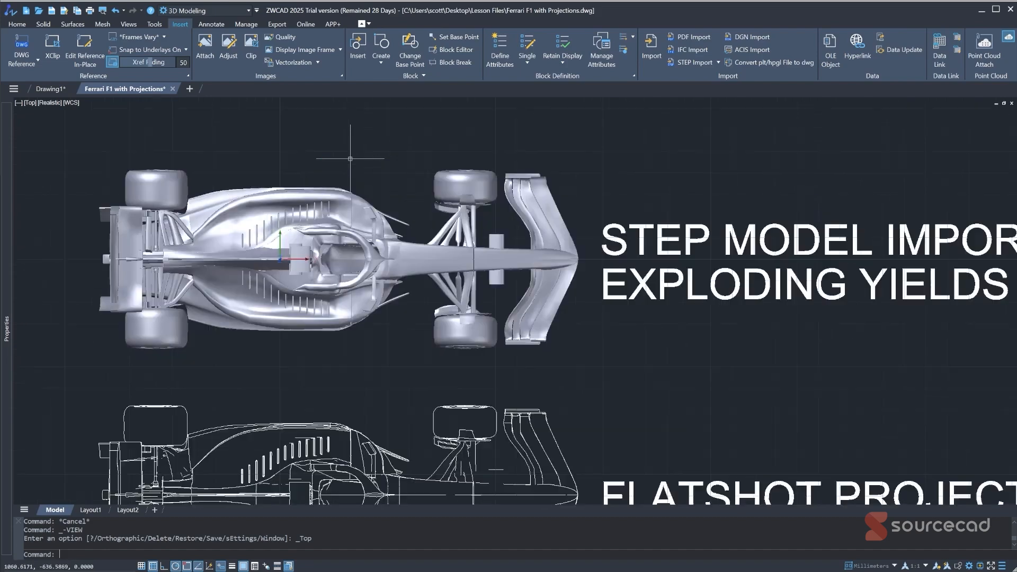
click(256, 196)
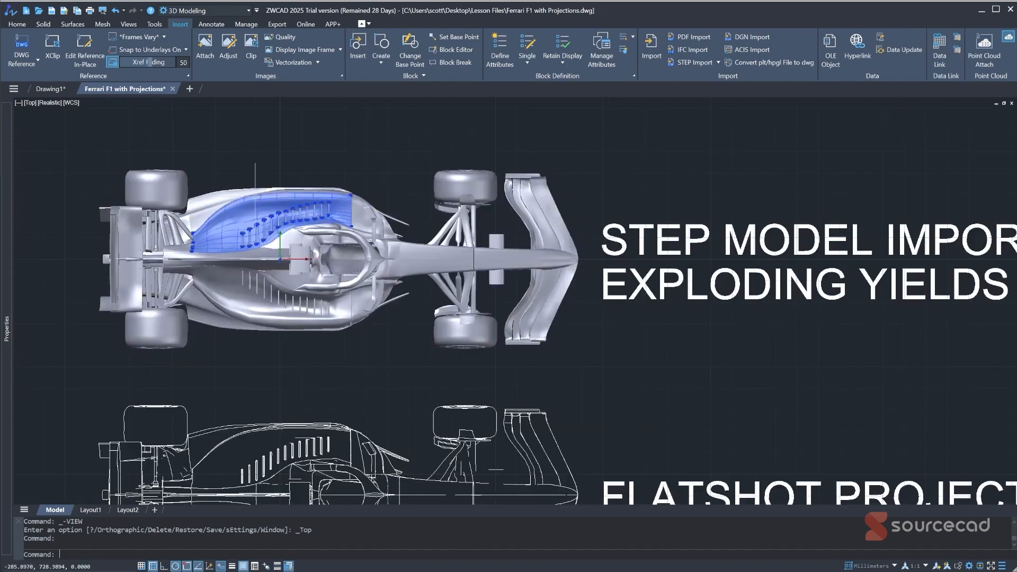
mouse_move(7, 228)
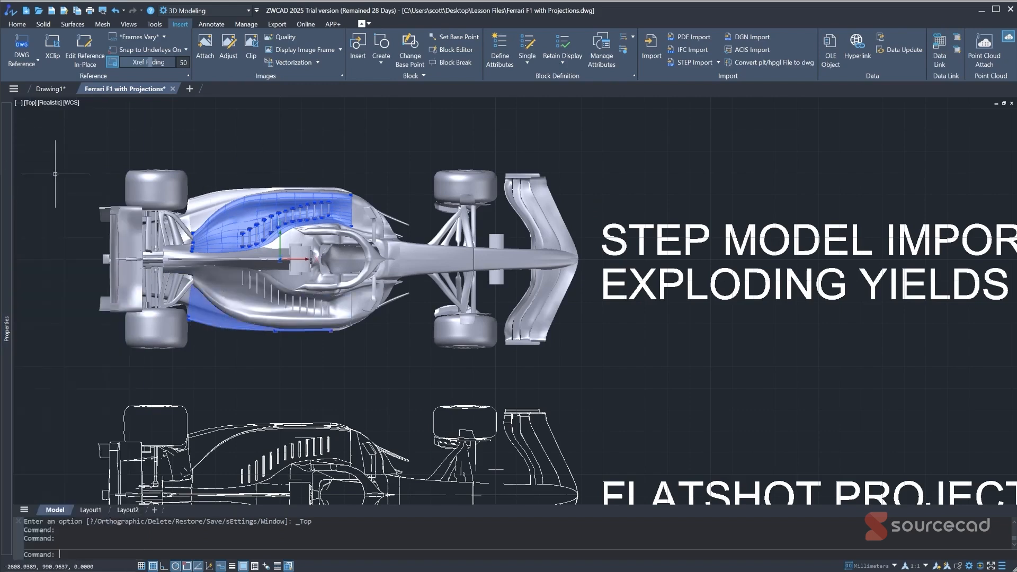
key(Escape)
key(Escape)
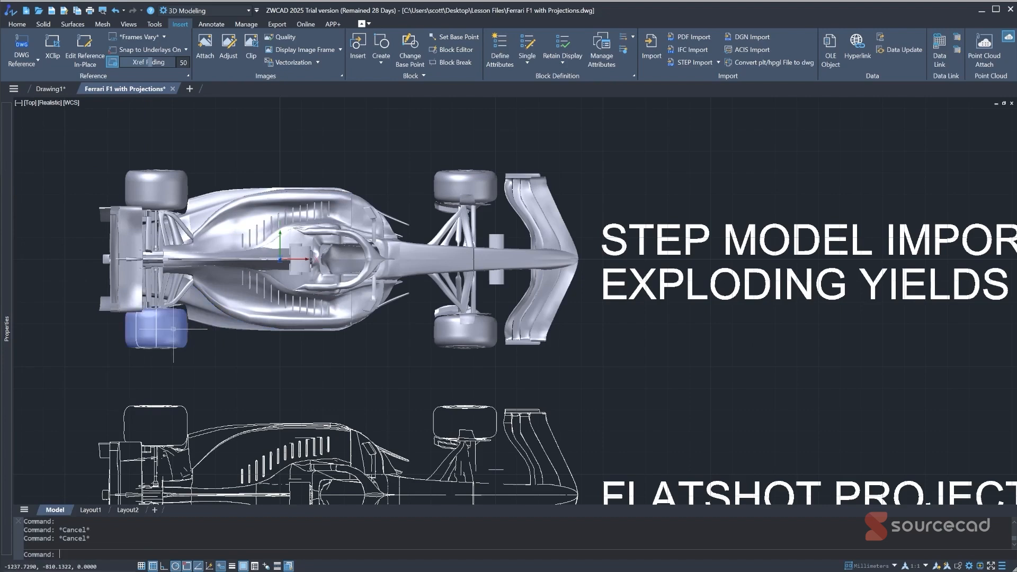
Step: Check the object types of a rear wheel and the front wing in their properties and clear the selection
click(157, 329)
mouse_move(8, 247)
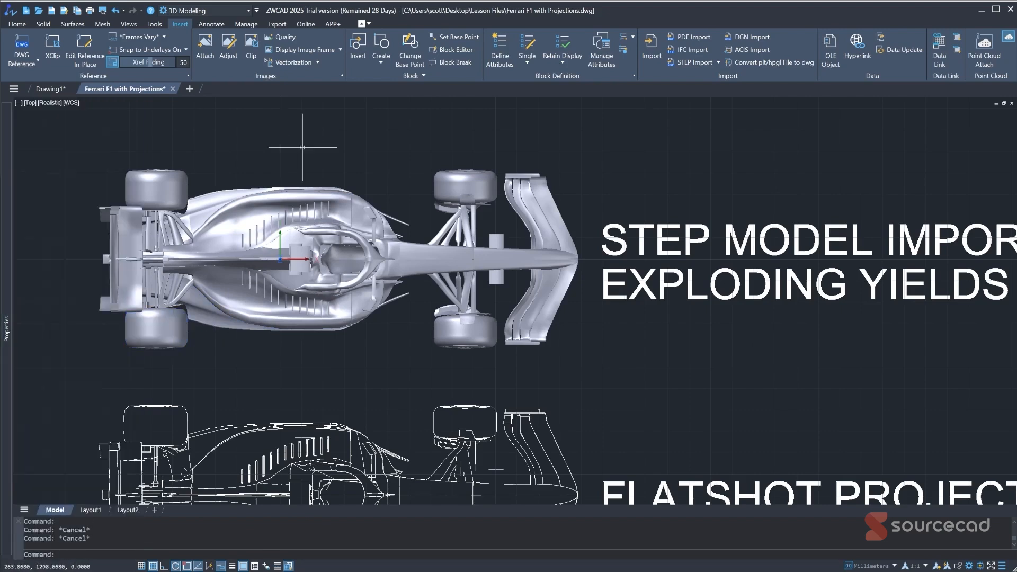
click(520, 196)
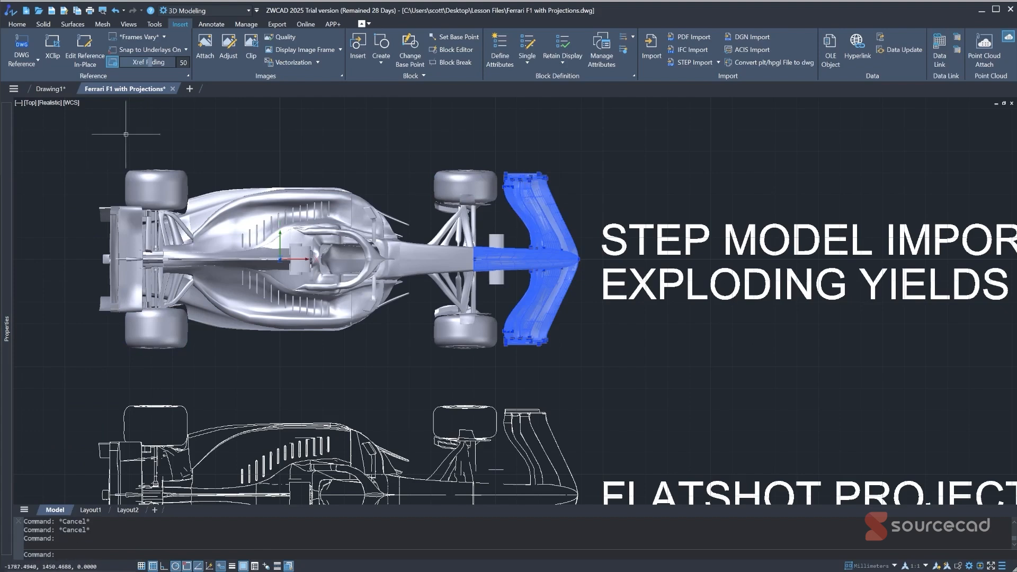
mouse_move(7, 155)
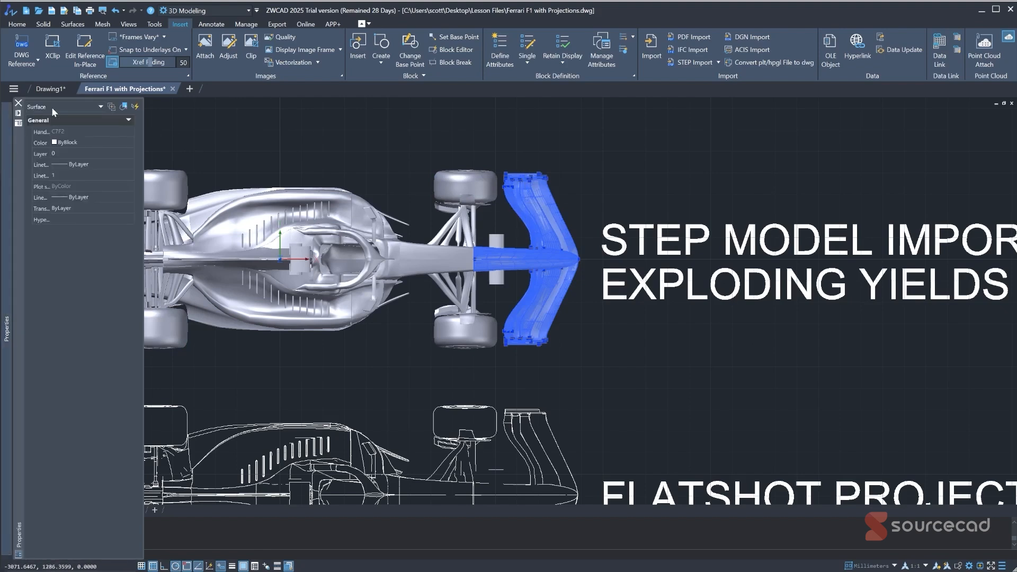
key(Escape)
key(Escape)
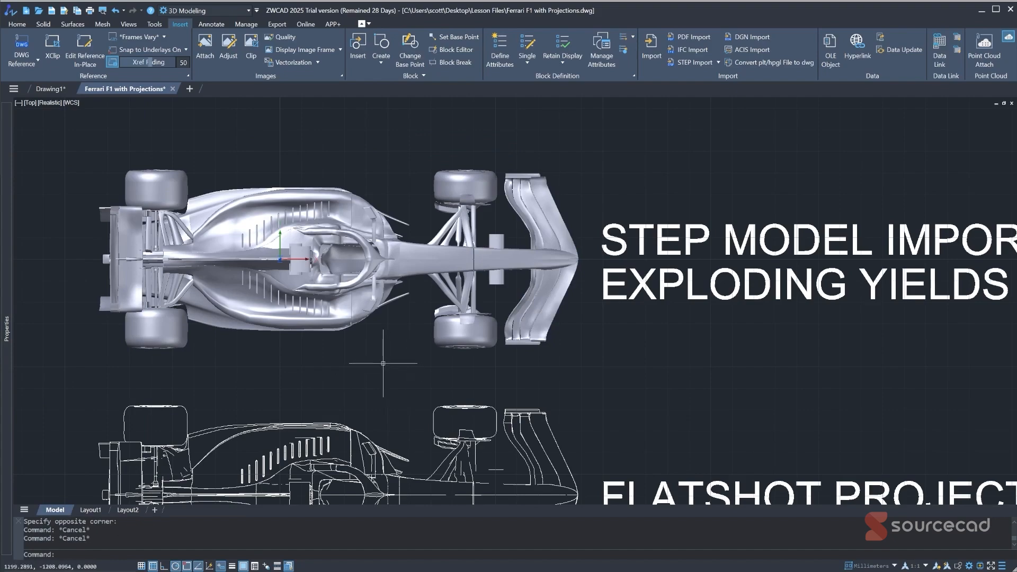
Step: Compare the 3D car with its Flatshot and SOLPROF projections and bring up the Flatshot and Profile commands
scroll(383, 363, down, 4)
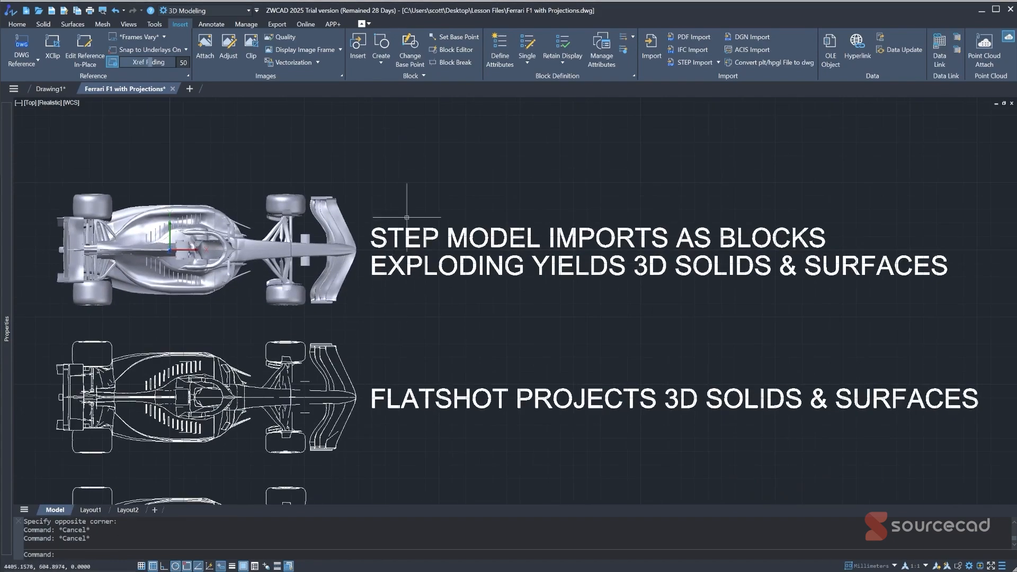
scroll(414, 316, down, 2)
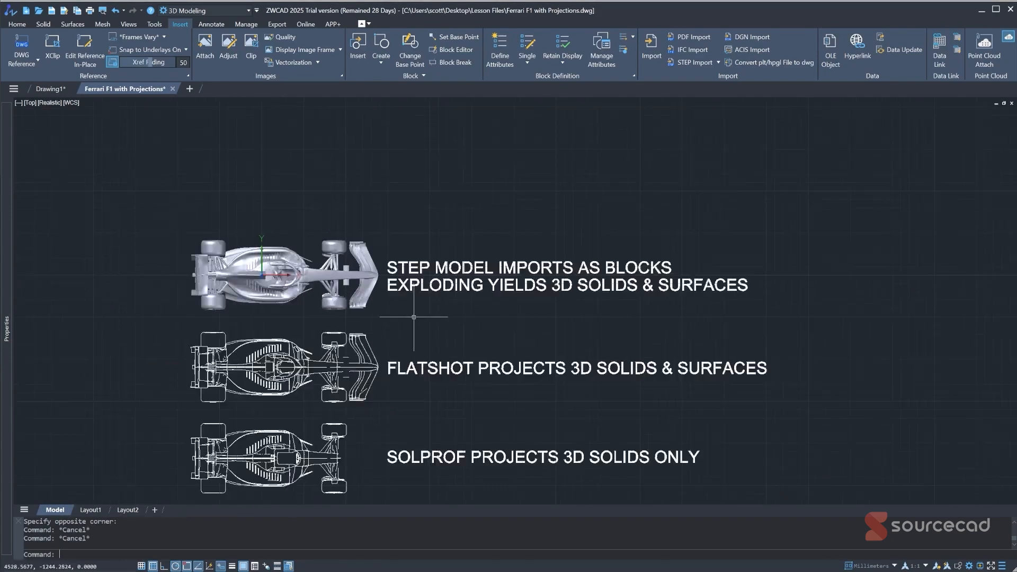
scroll(414, 366, up, 2)
scroll(353, 261, up, 1)
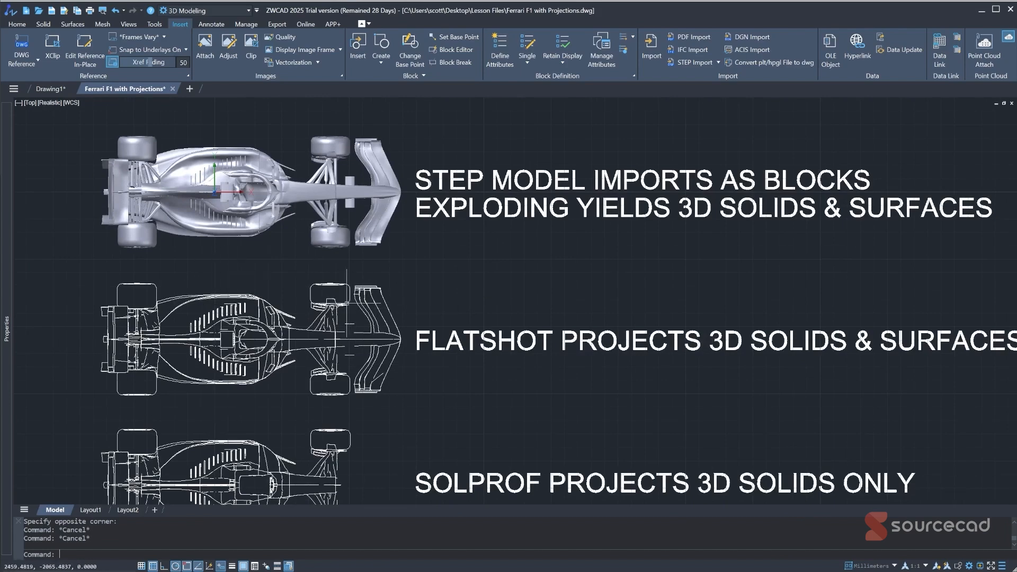
middle_drag(337, 339, 306, 328)
click(16, 24)
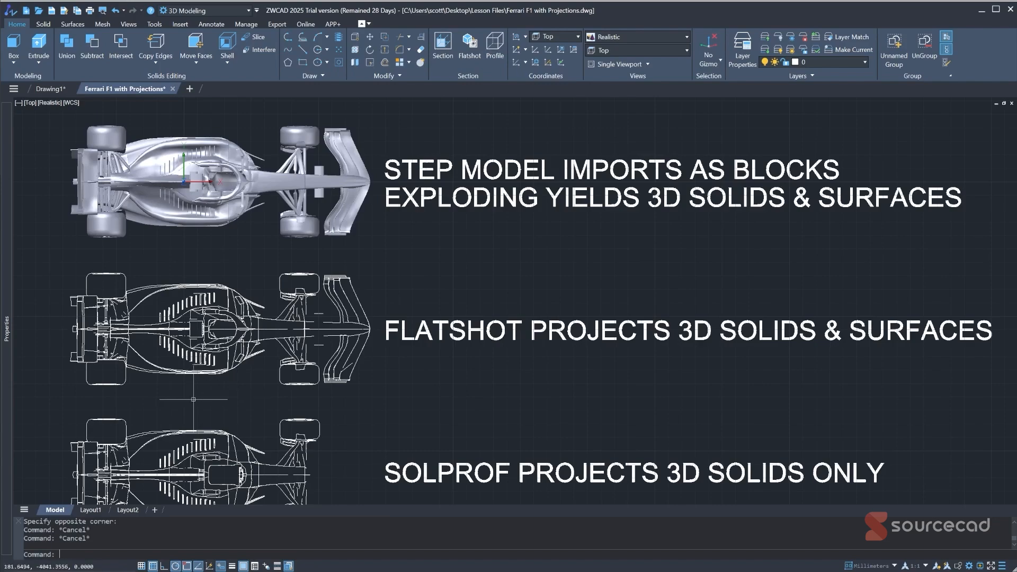
Step: Inspect the Flatshot linework around the front wing against the 3D model and the SOLPROF projection
scroll(181, 390, up, 3)
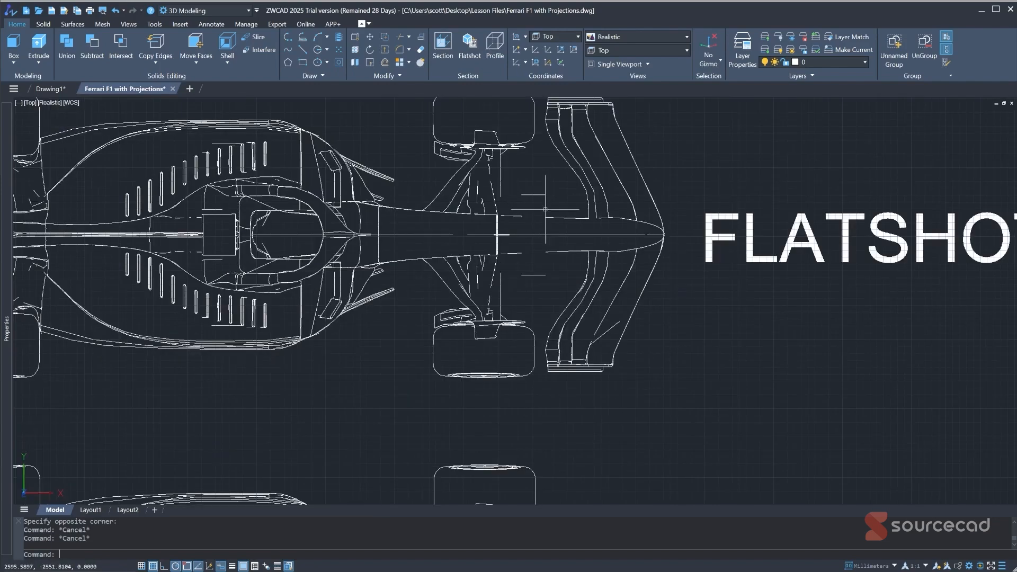
mouse_move(478, 193)
middle_down()
mouse_move(460, 248)
mouse_move(442, 441)
middle_up()
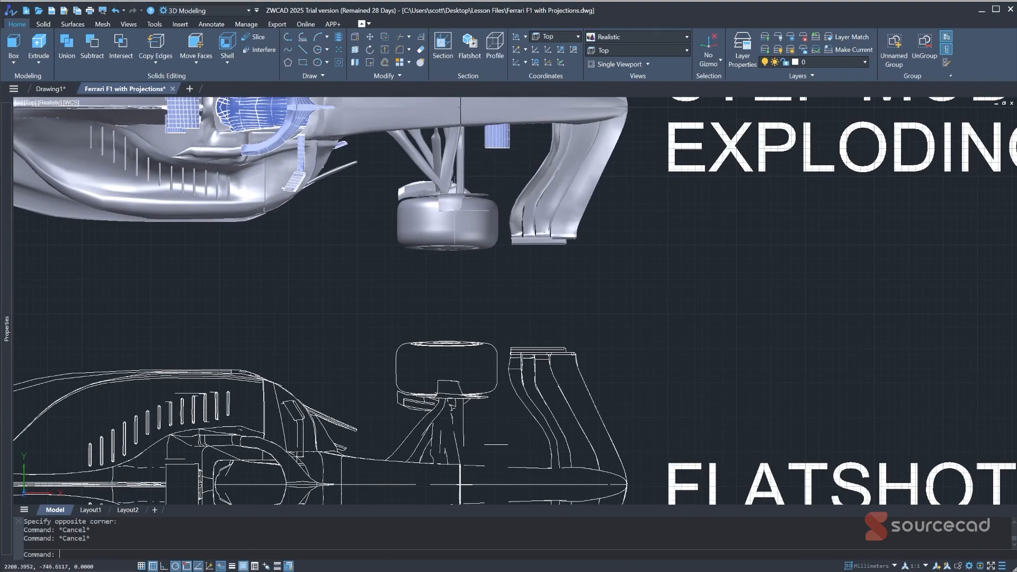
middle_drag(408, 373, 459, 191)
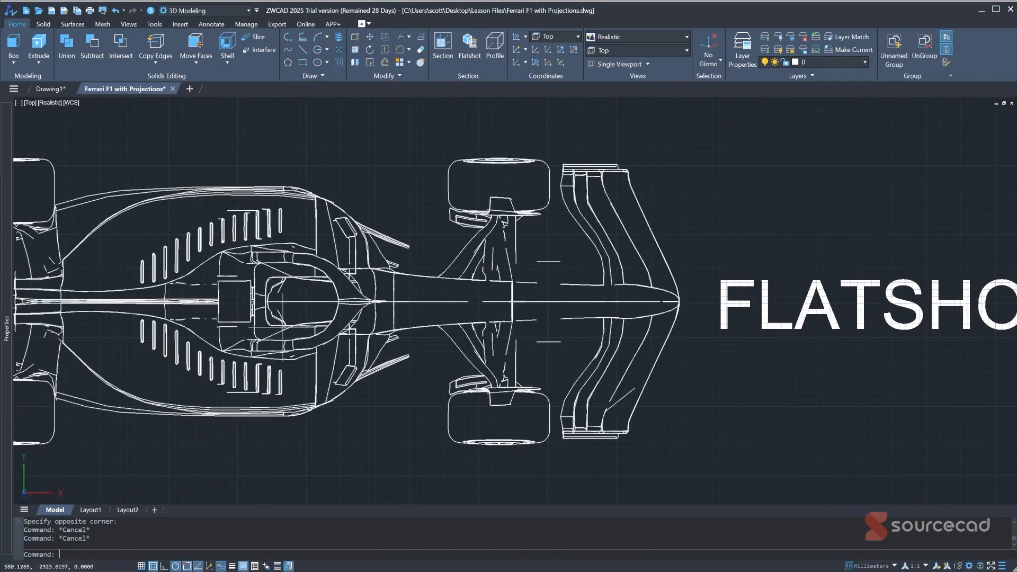
scroll(457, 261, down, 4)
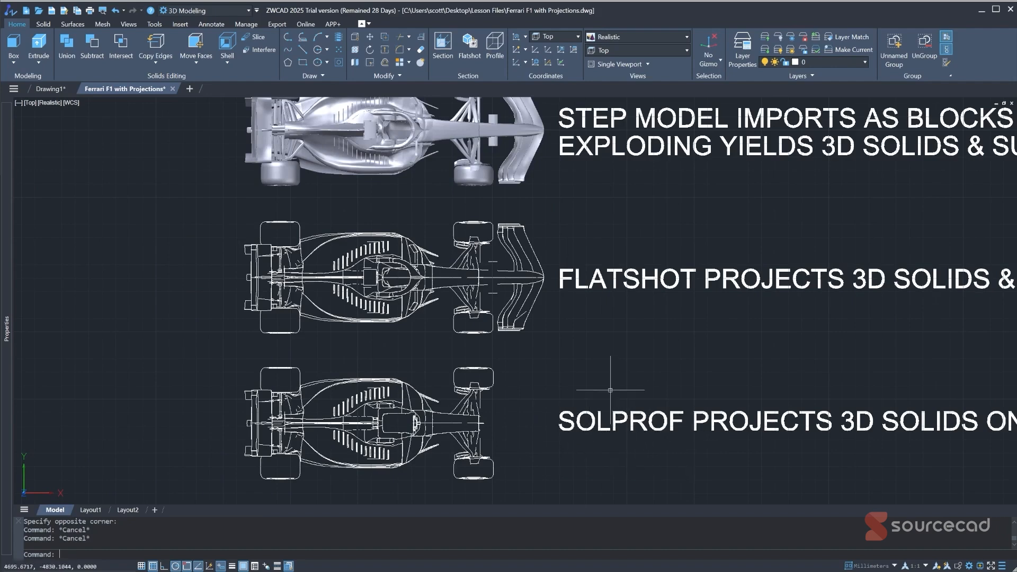
middle_drag(583, 391, 477, 392)
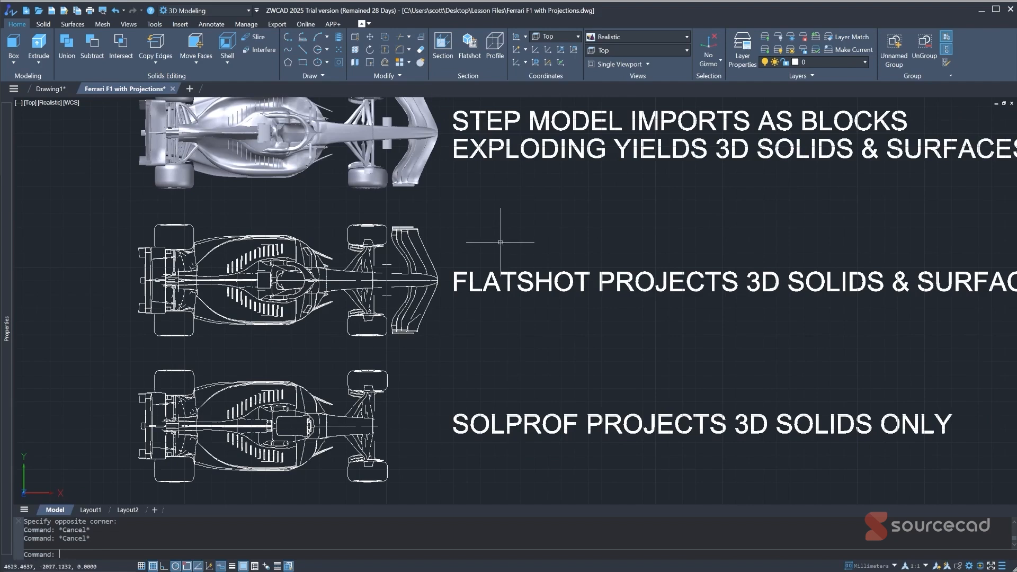
Step: Look up the commands matching "prof" in the command suggestions
text(pro)
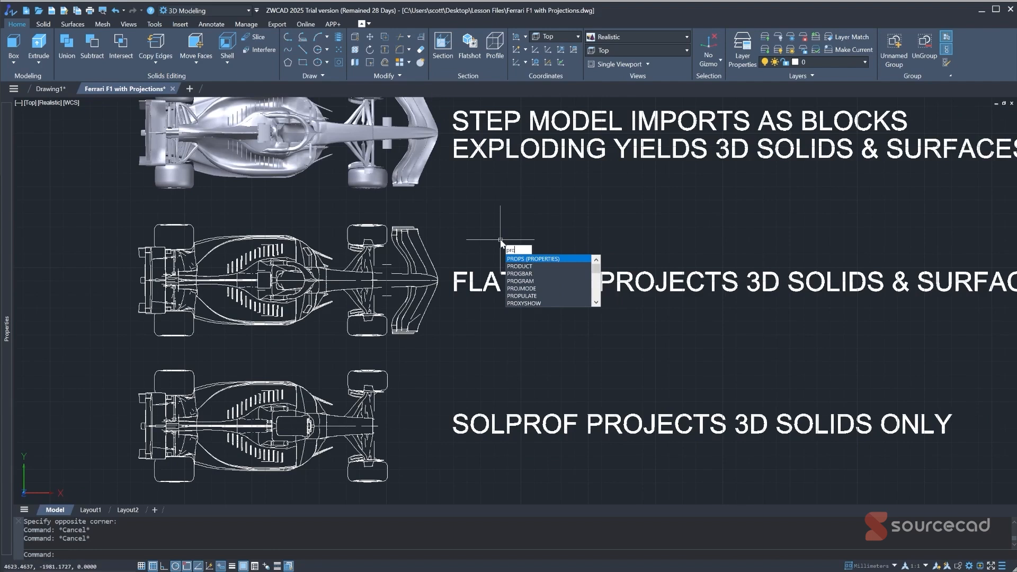
text(f)
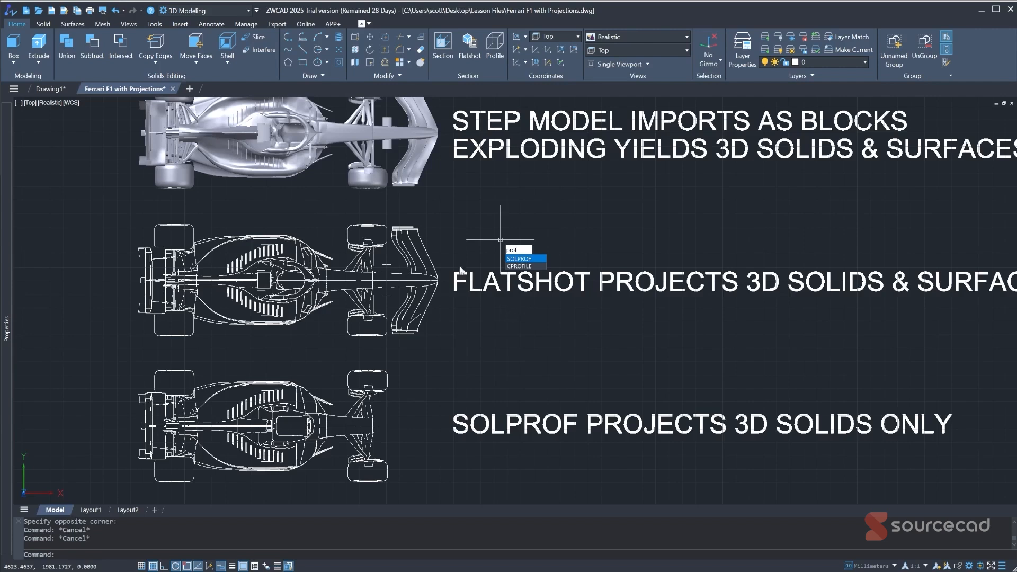
Step: Cancel the pending command entry and search the application menu for "prof", then close the search
key(Escape)
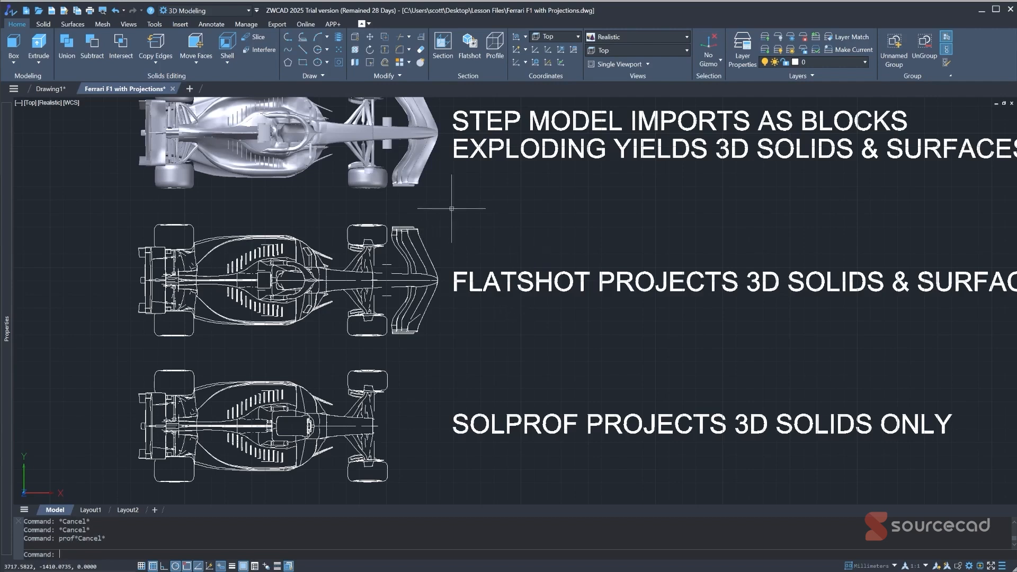
click(11, 11)
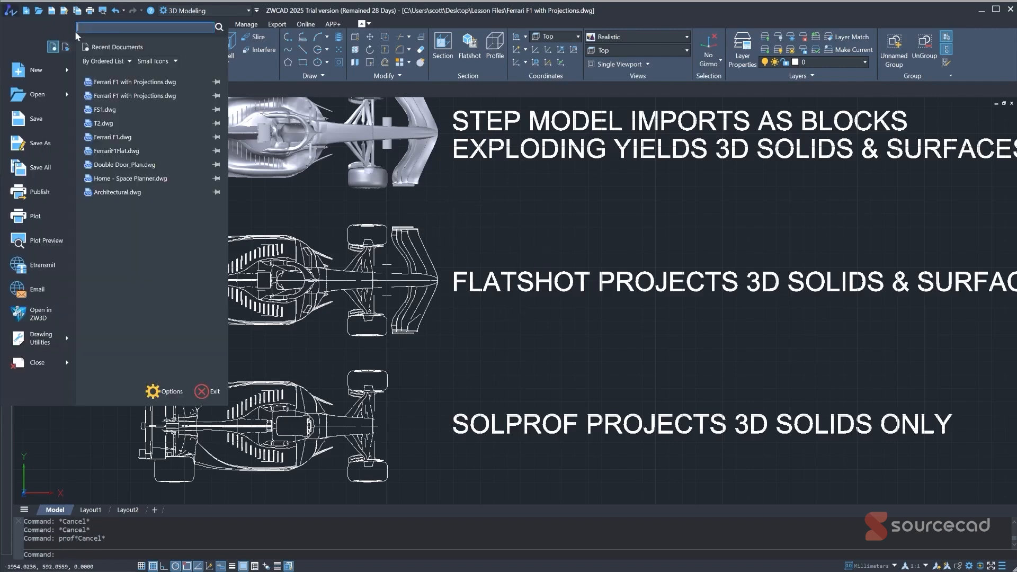
text(prof)
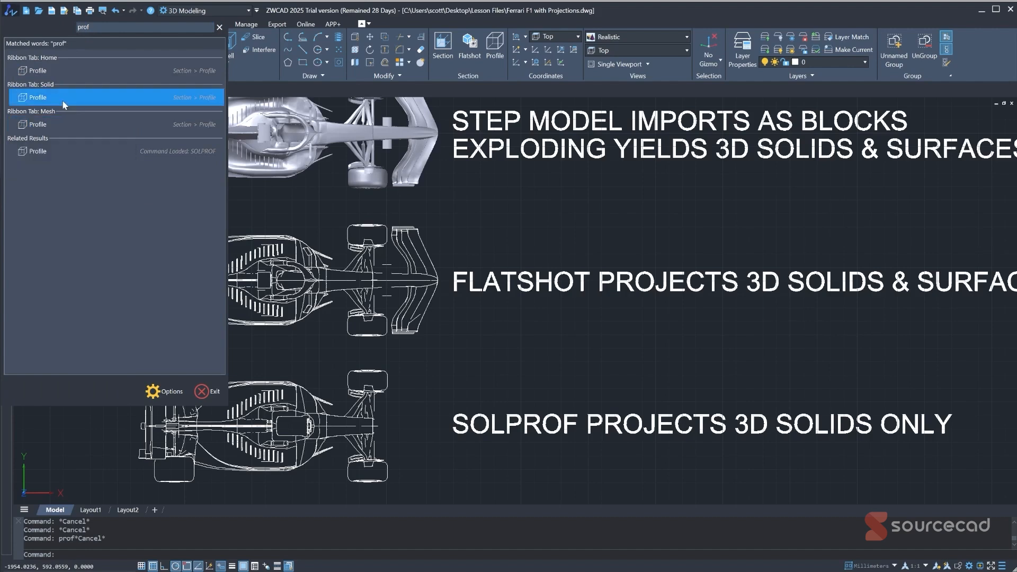
click(499, 216)
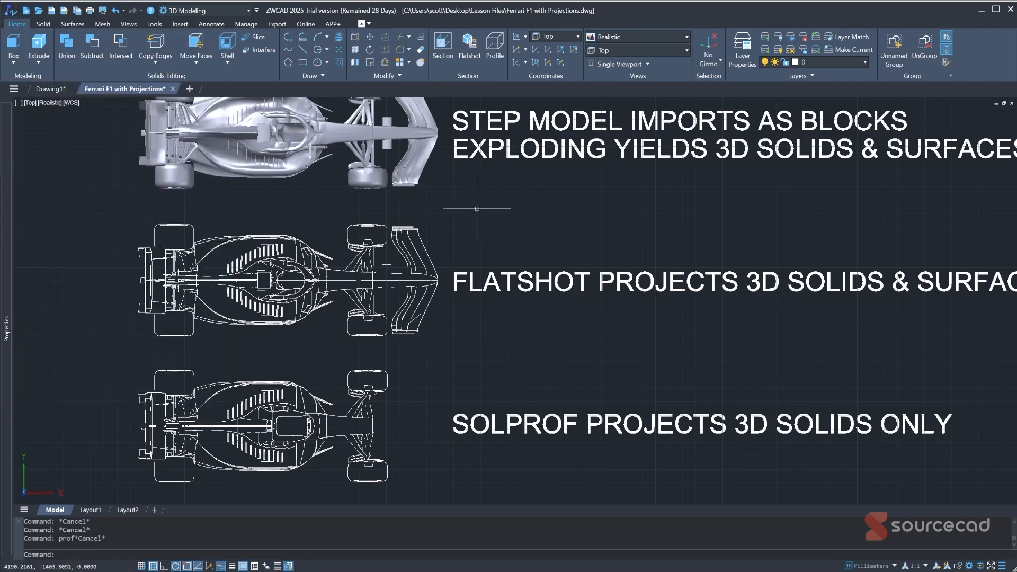
Step: Examine the 3D car and its flat 2D projections in perspective from several angles
scroll(469, 206, down, 2)
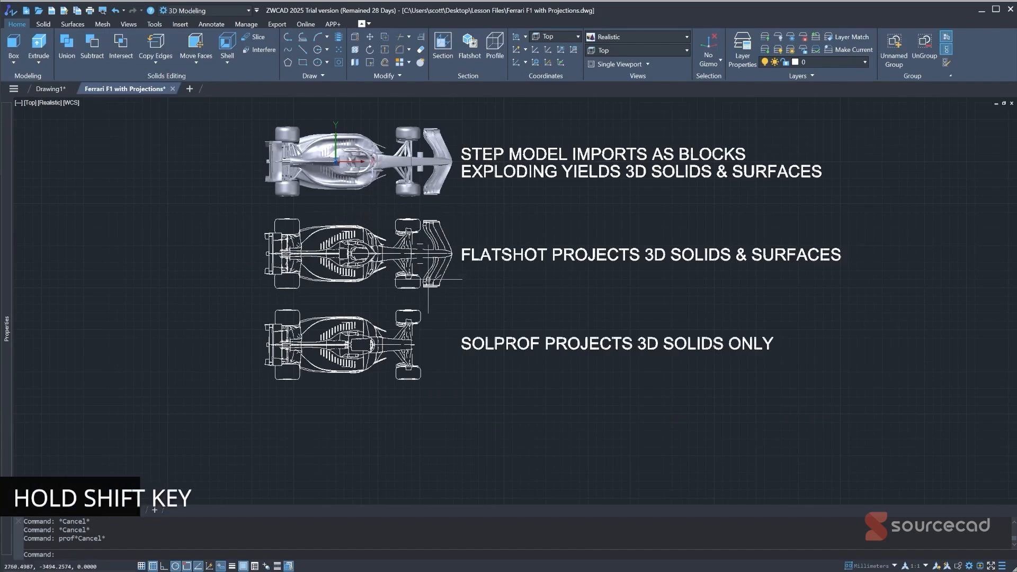
shift+middle_drag(403, 233, 422, 313)
scroll(391, 127, down, 6)
scroll(392, 127, up, 6)
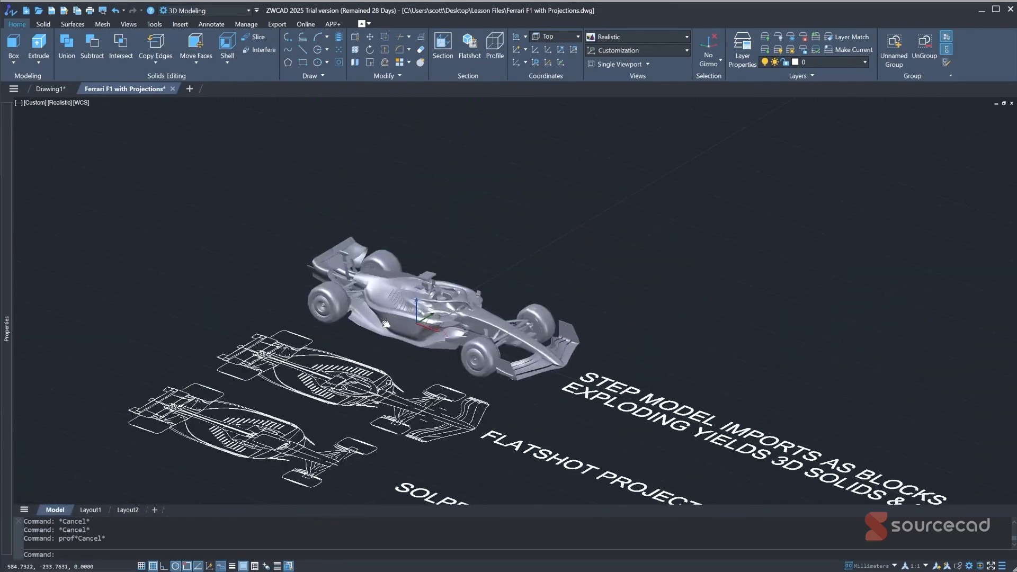
scroll(432, 333, up, 5)
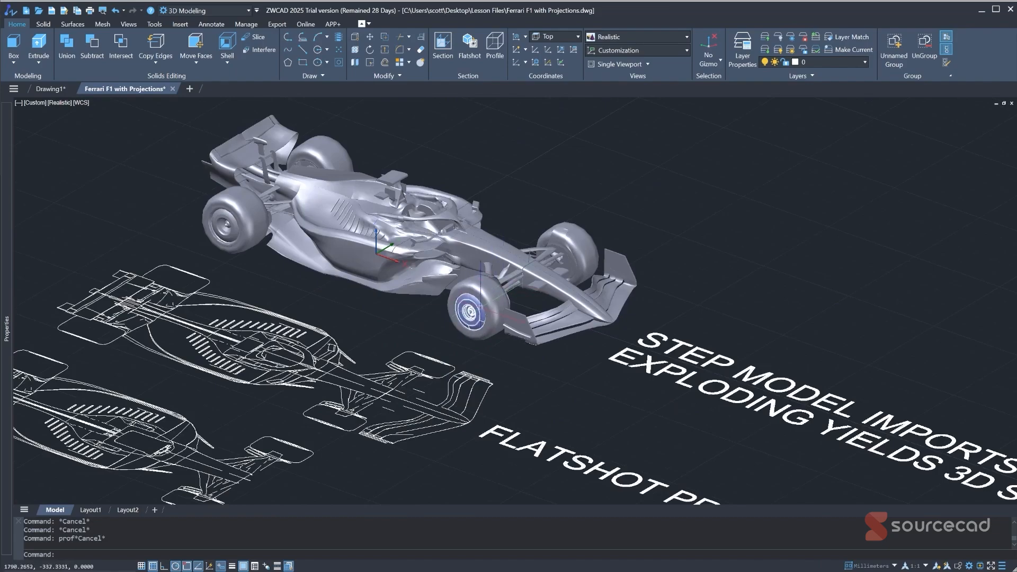
shift+middle_drag(530, 313, 526, 282)
scroll(481, 294, down, 6)
scroll(481, 294, up, 4)
scroll(481, 294, up, 5)
scroll(525, 282, down, 6)
scroll(508, 270, up, 9)
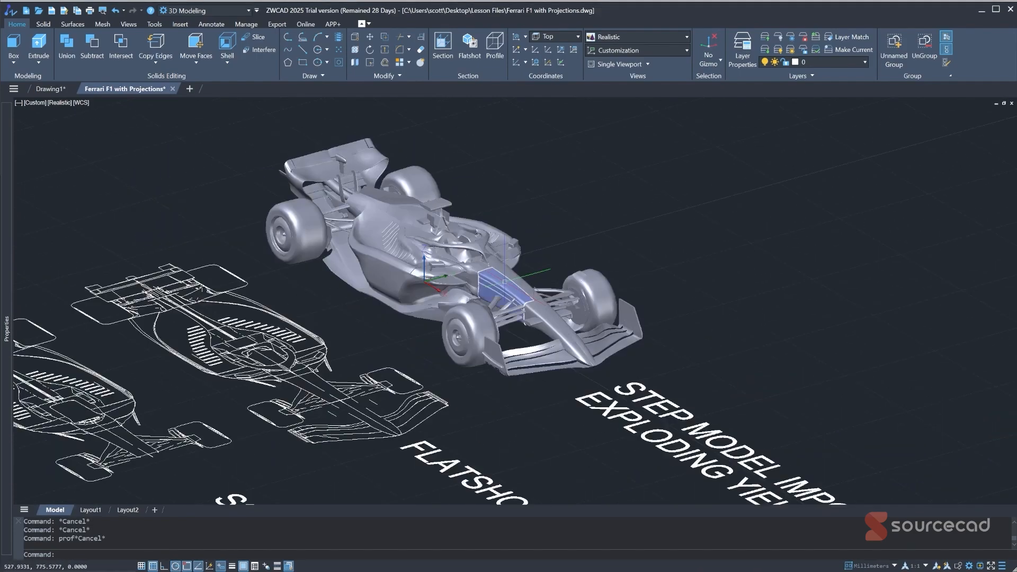
scroll(480, 261, down, 3)
mouse_move(567, 237)
middle_down()
mouse_move(592, 247)
mouse_move(561, 236)
mouse_move(572, 242)
middle_up()
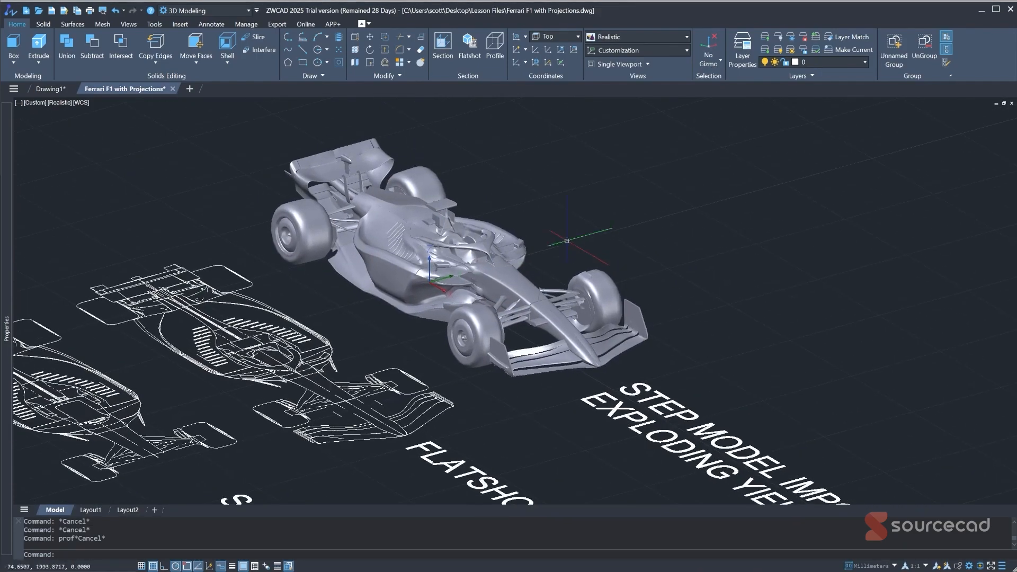
Step: Display the model in the Conceptual visual style and then in Shades of Gray
click(55, 103)
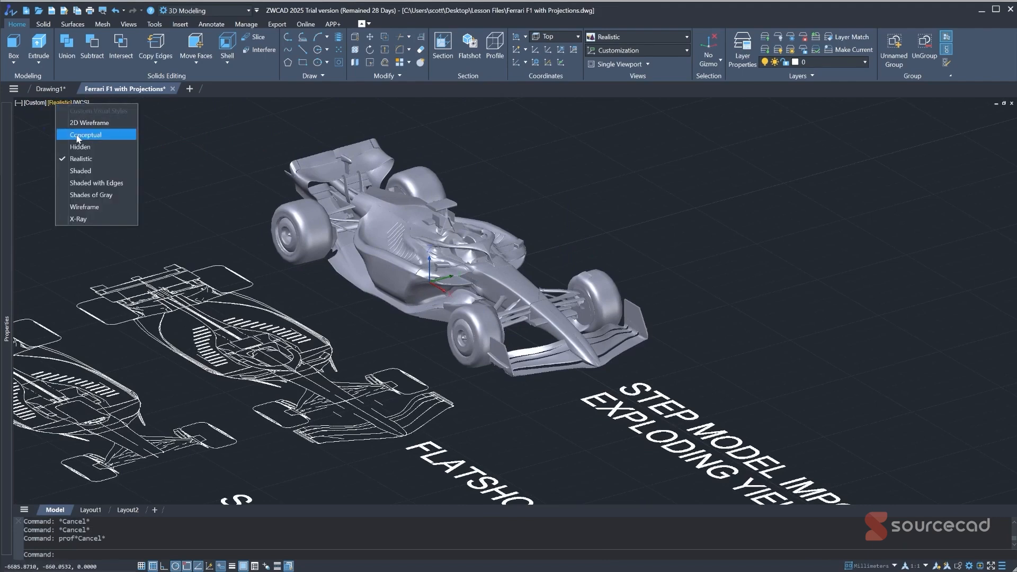
click(76, 134)
click(58, 102)
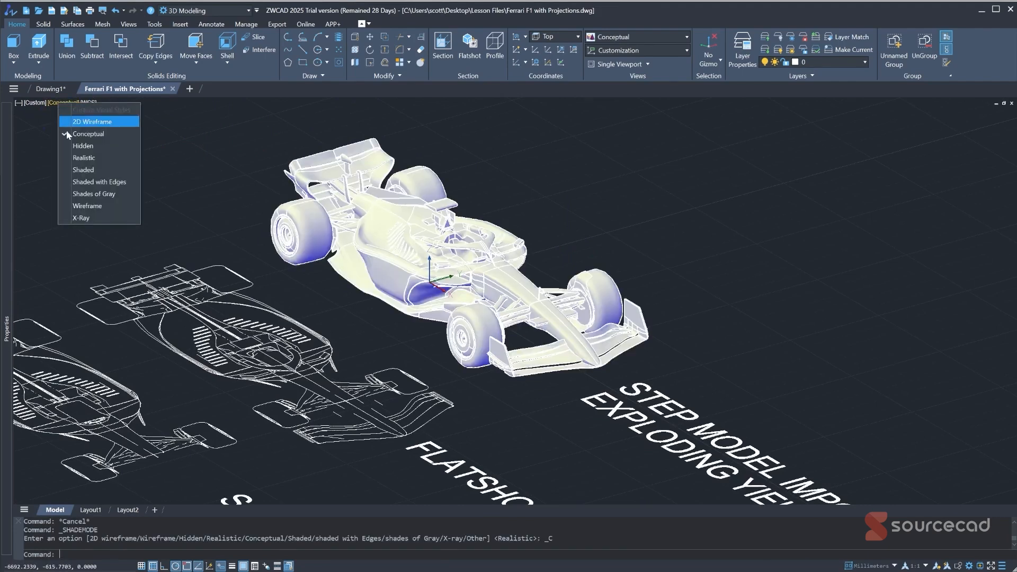
click(83, 194)
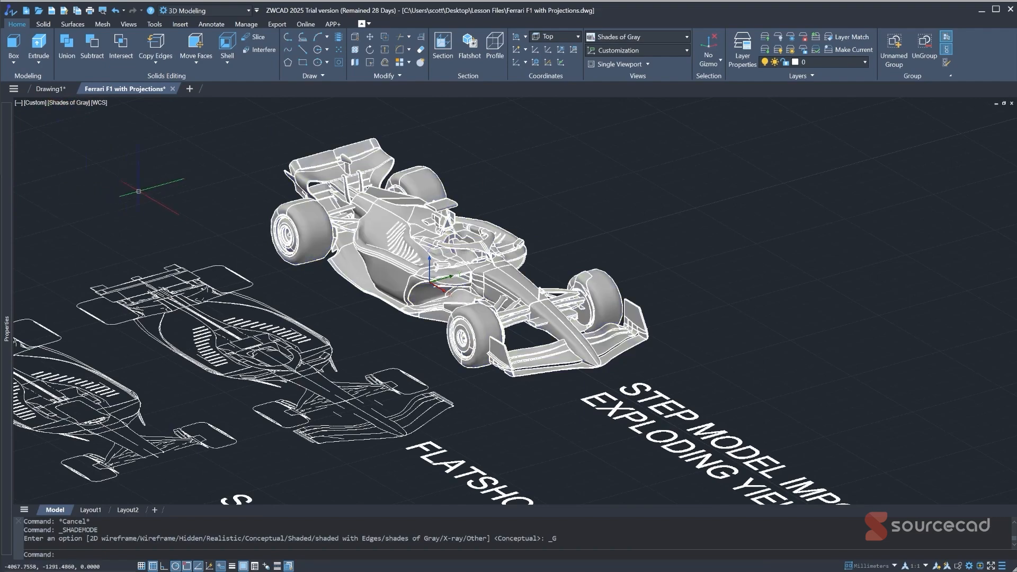
Step: Set the visual style to X-Ray and inspect the car's see-through body and front wing up close
click(67, 104)
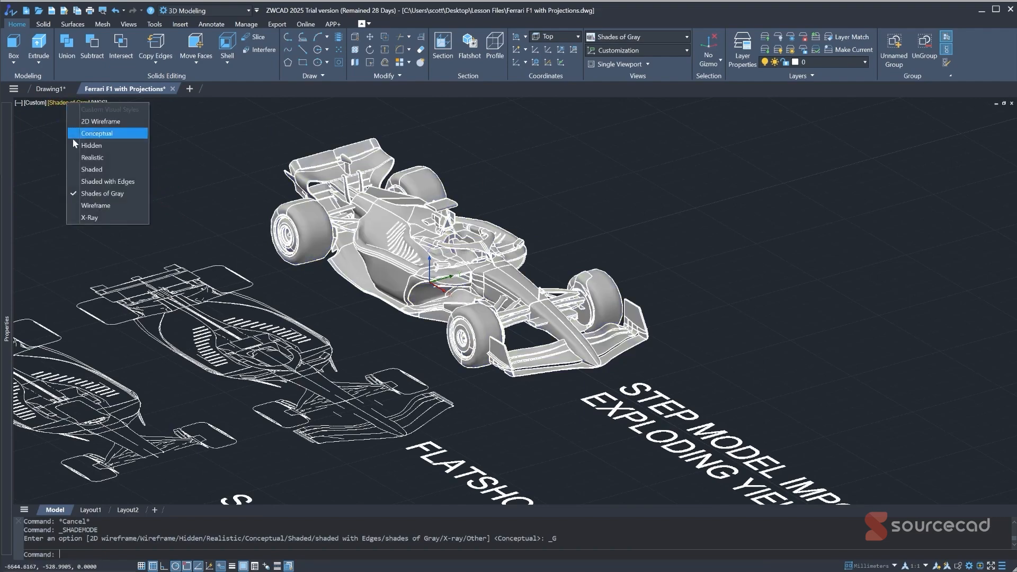
click(90, 218)
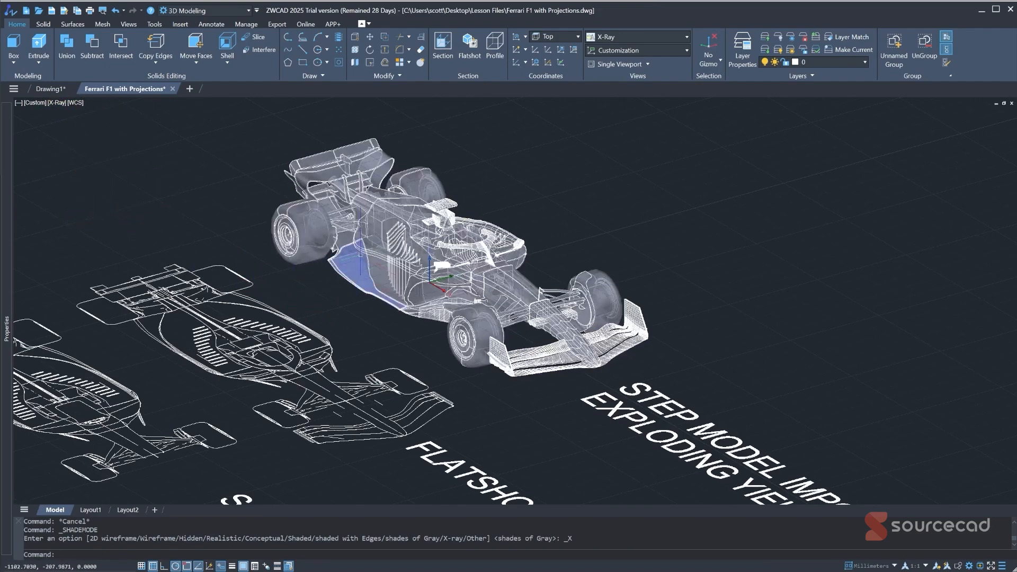
shift+middle_drag(364, 292, 374, 288)
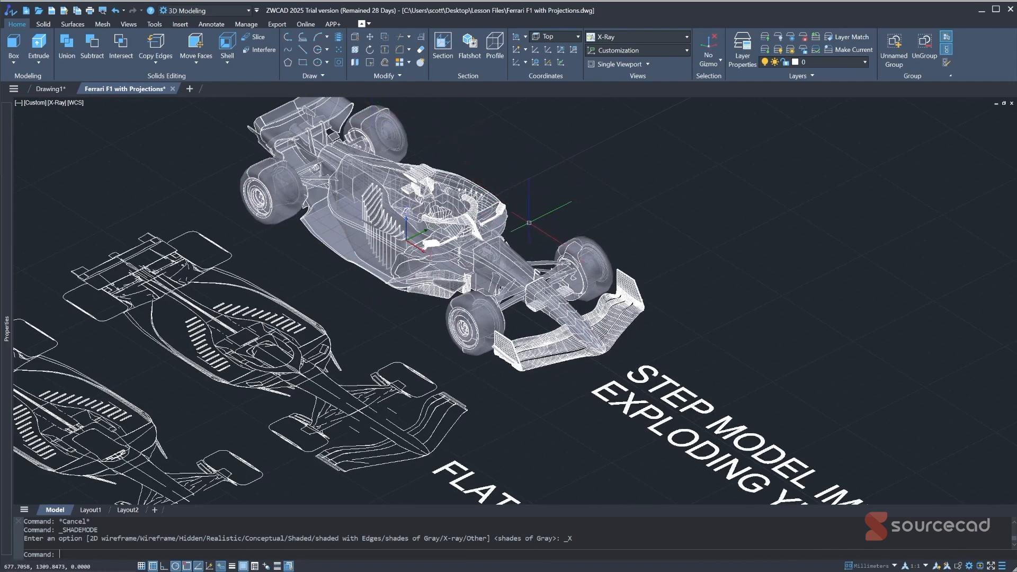
scroll(529, 223, up, 3)
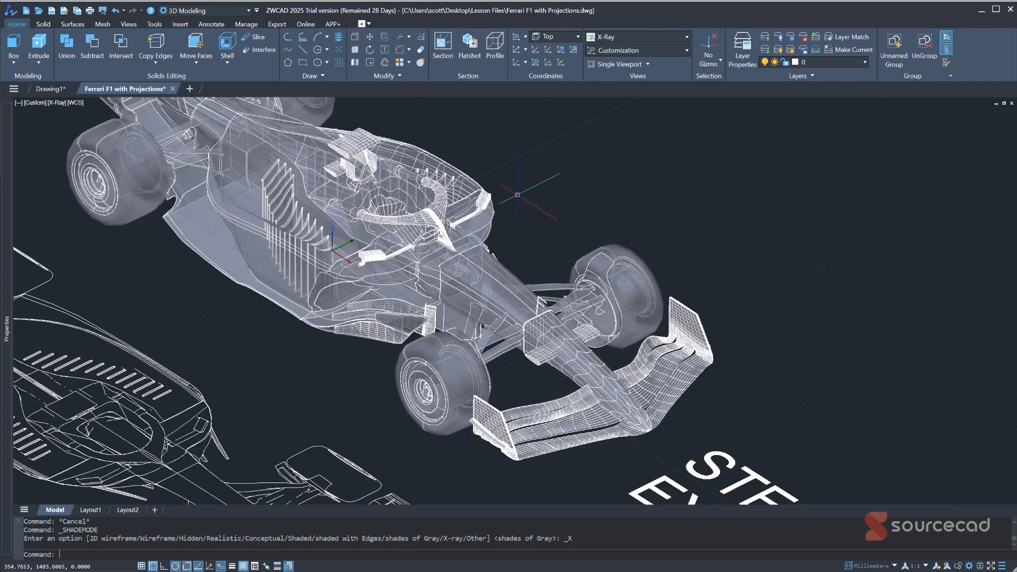
Step: Switch to the ZWCAD Classic workspace and look over its menus
click(297, 78)
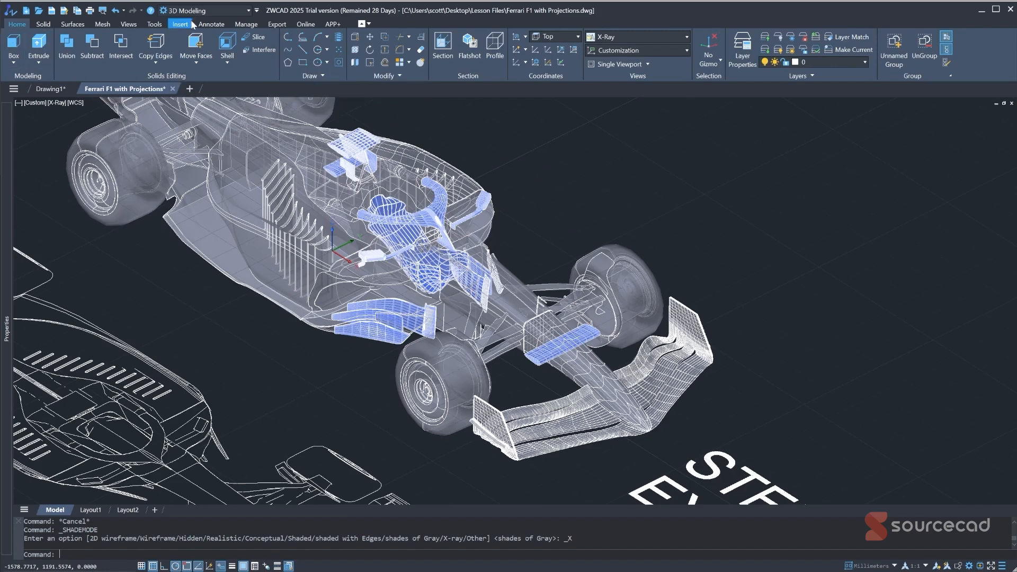
click(206, 11)
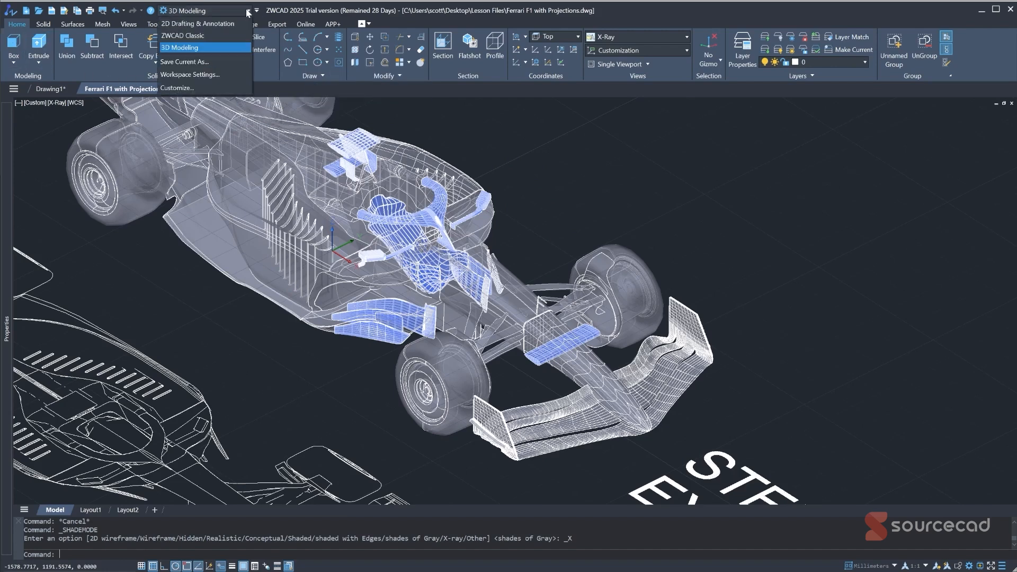
click(182, 35)
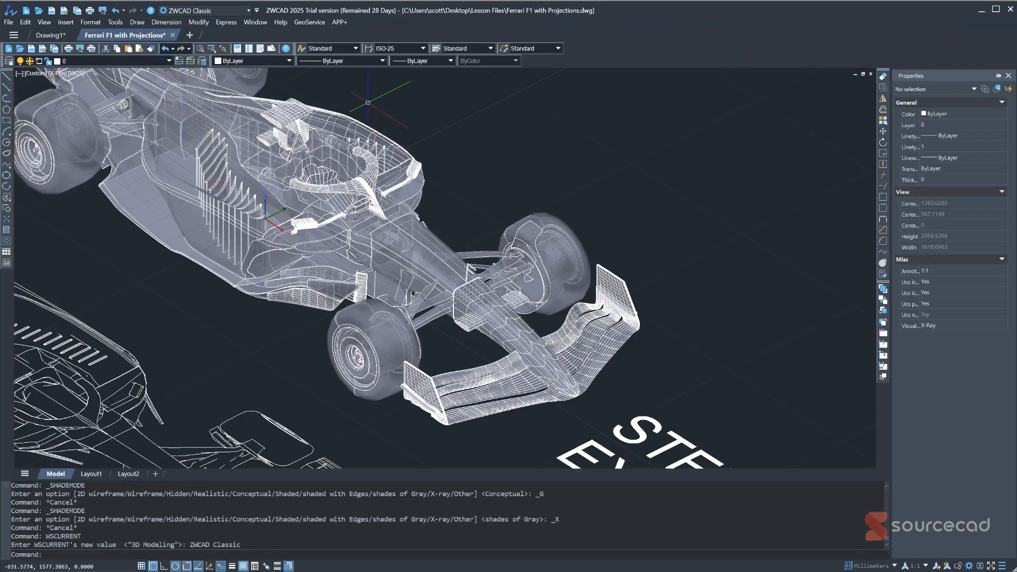
click(154, 25)
click(219, 23)
Step: Switch to the 2D Drafting & Annotation workspace and look through its annotation tools
click(245, 11)
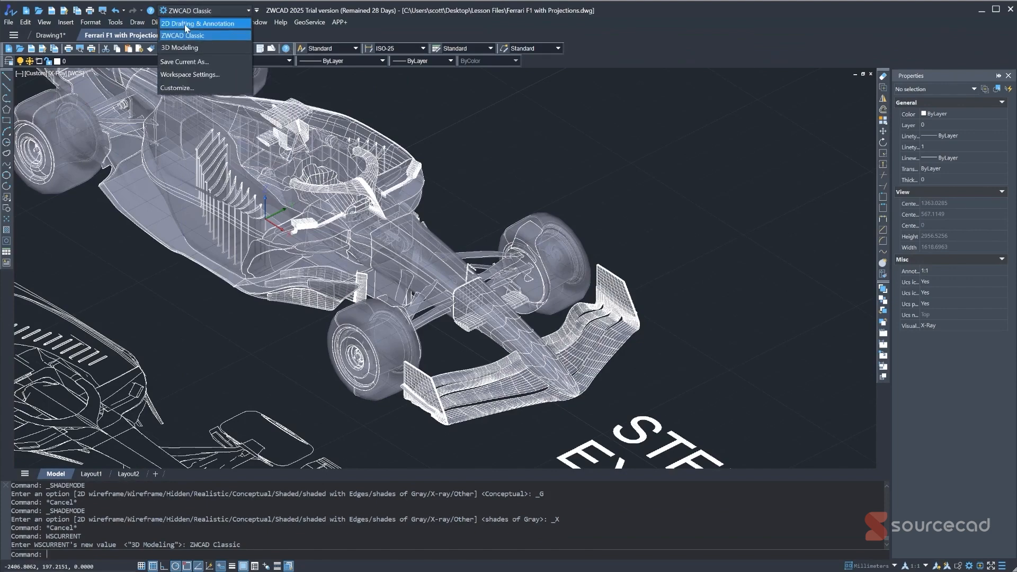
click(197, 23)
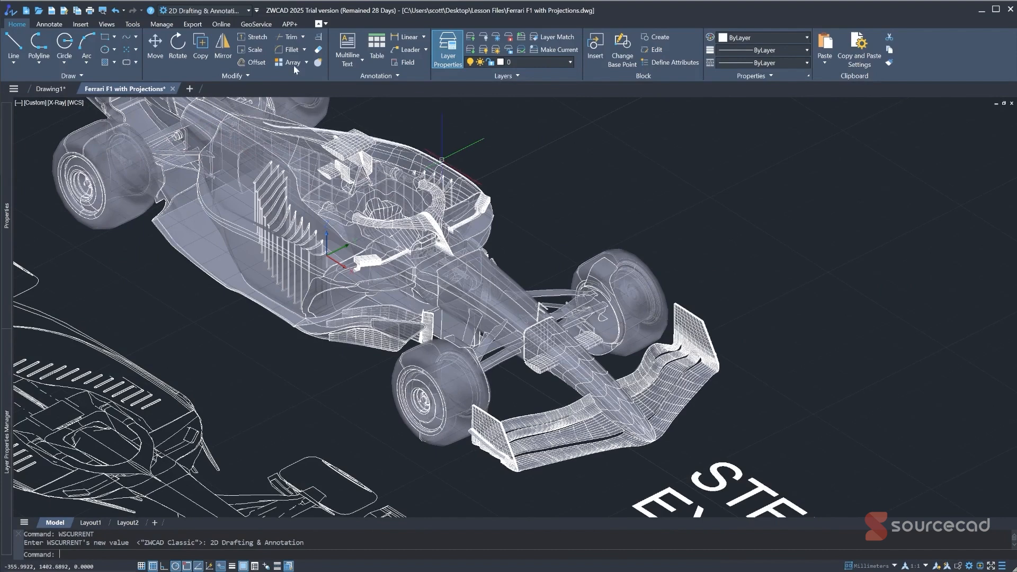
click(49, 24)
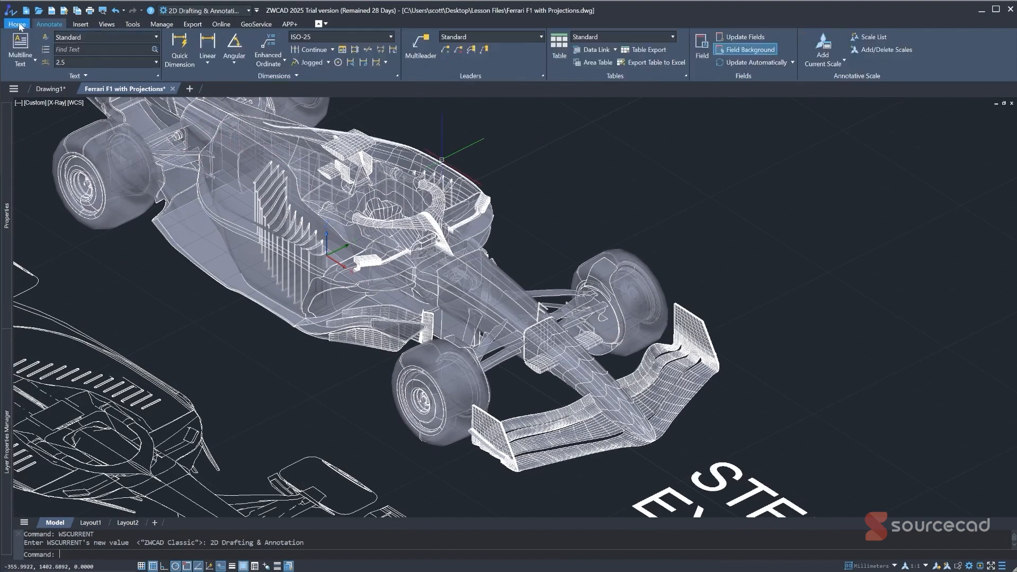
click(17, 25)
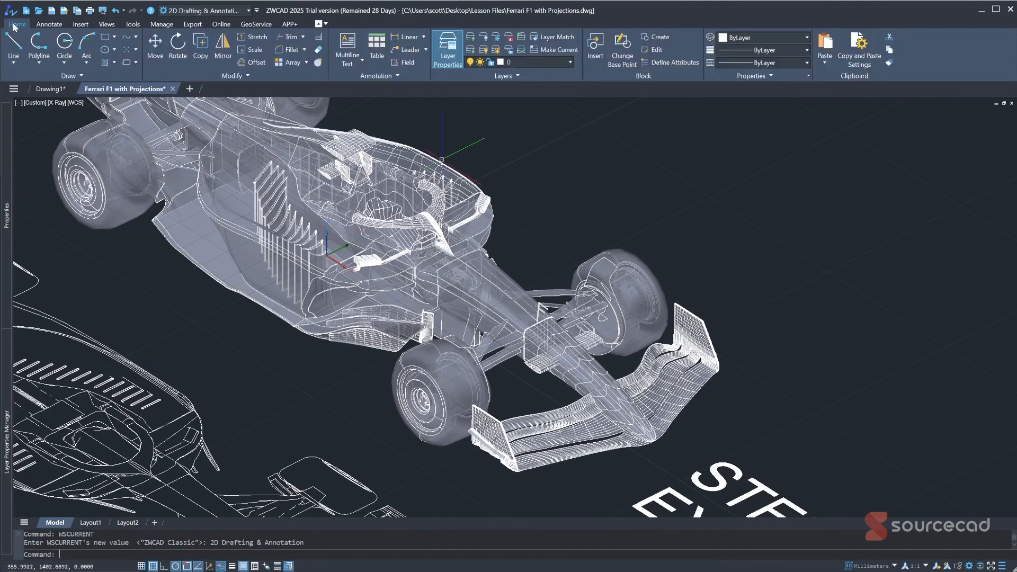
Step: Show the menu bar to browse the Express tools for layers and blocks, and hide it again
click(256, 10)
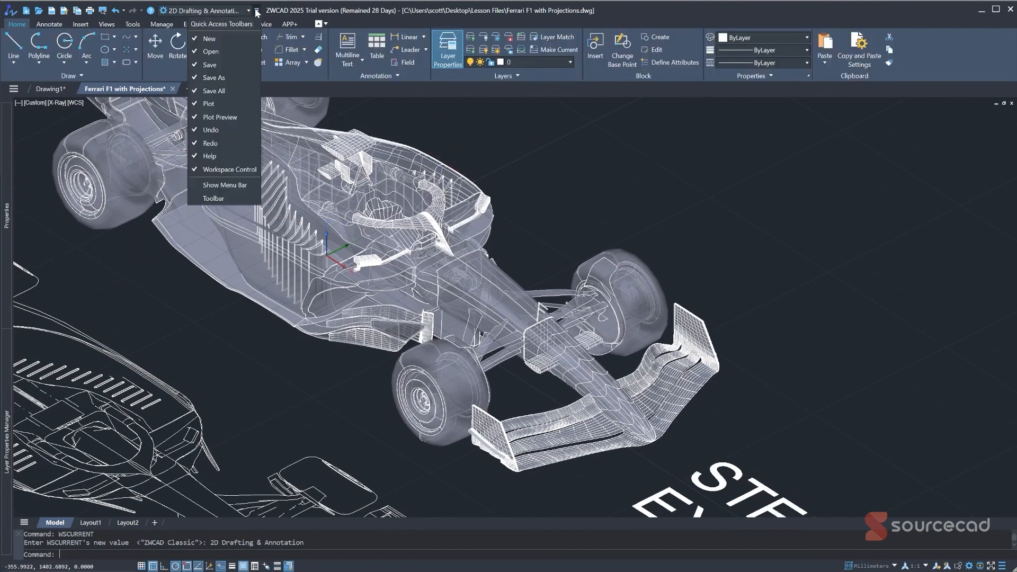
click(239, 186)
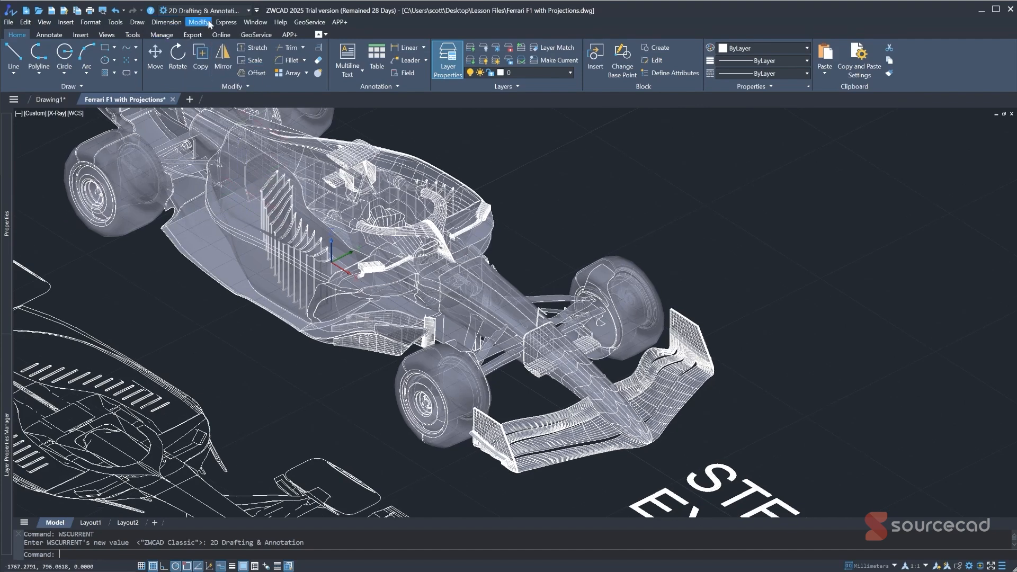
click(226, 22)
mouse_move(228, 35)
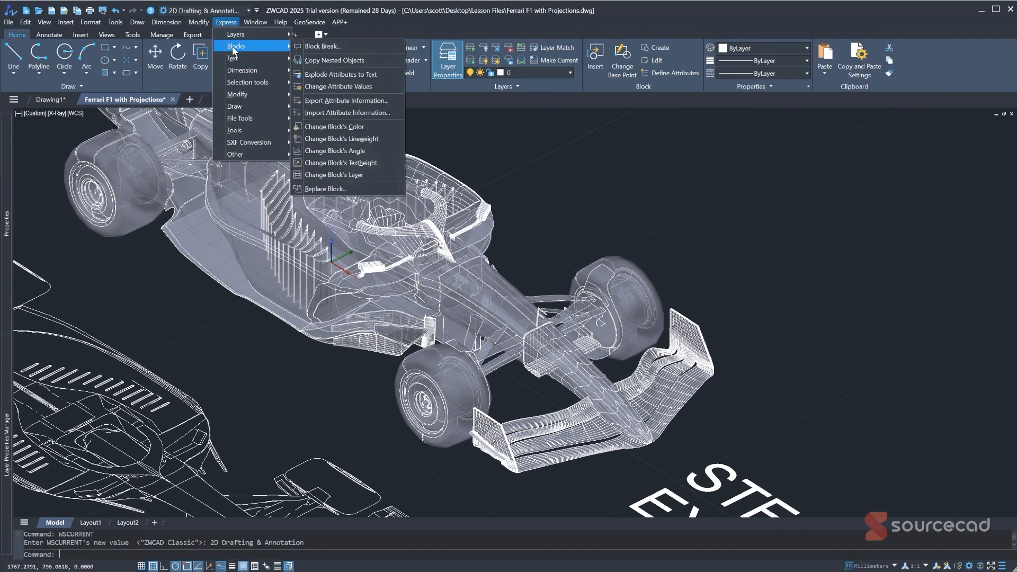
mouse_move(199, 23)
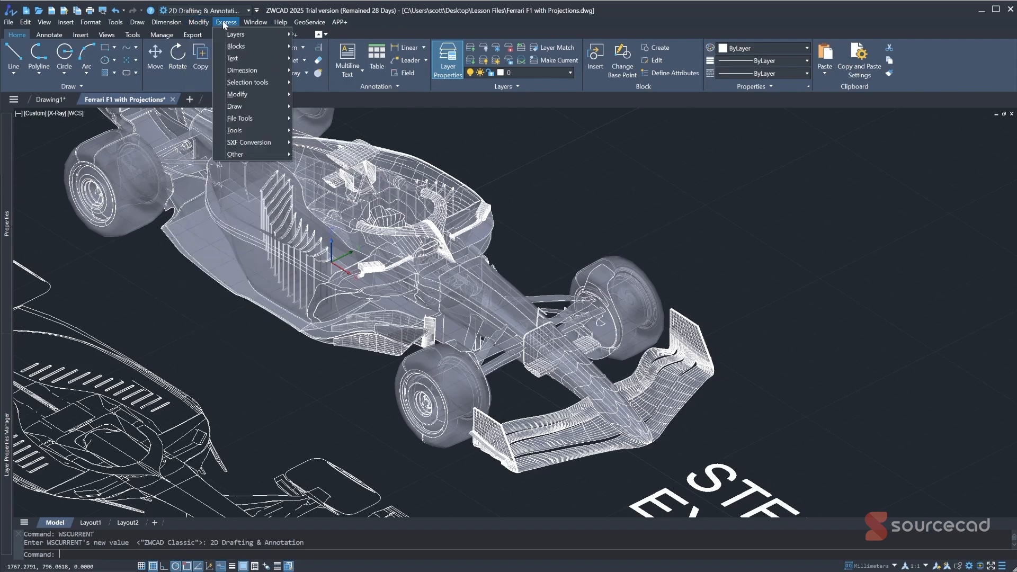
click(256, 10)
click(240, 186)
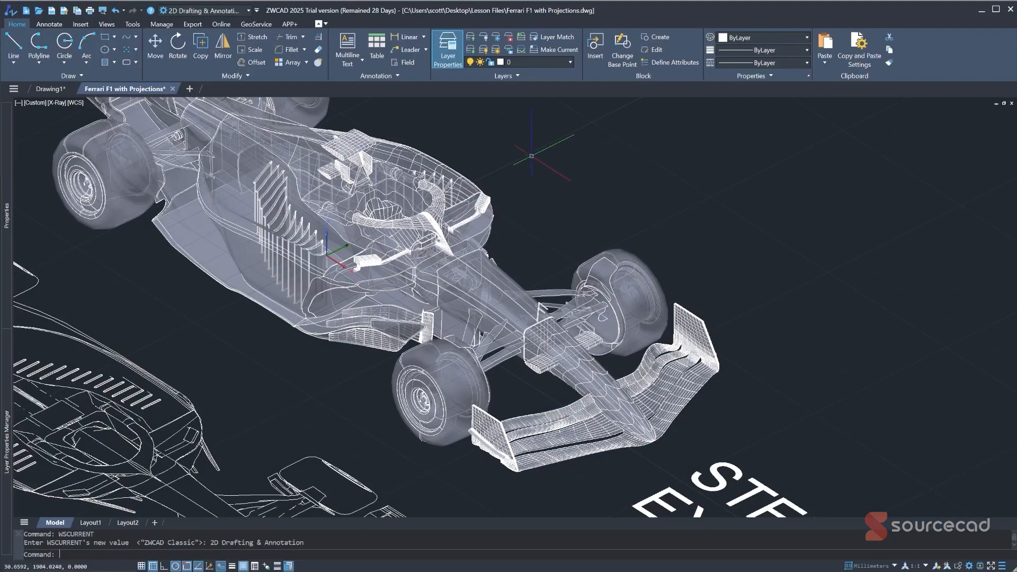
Step: Copy the car's rear wing assembly into the empty space beside the car
mouse_move(511, 143)
middle_down()
mouse_move(502, 200)
mouse_move(465, 262)
middle_up()
scroll(466, 262, down, 3)
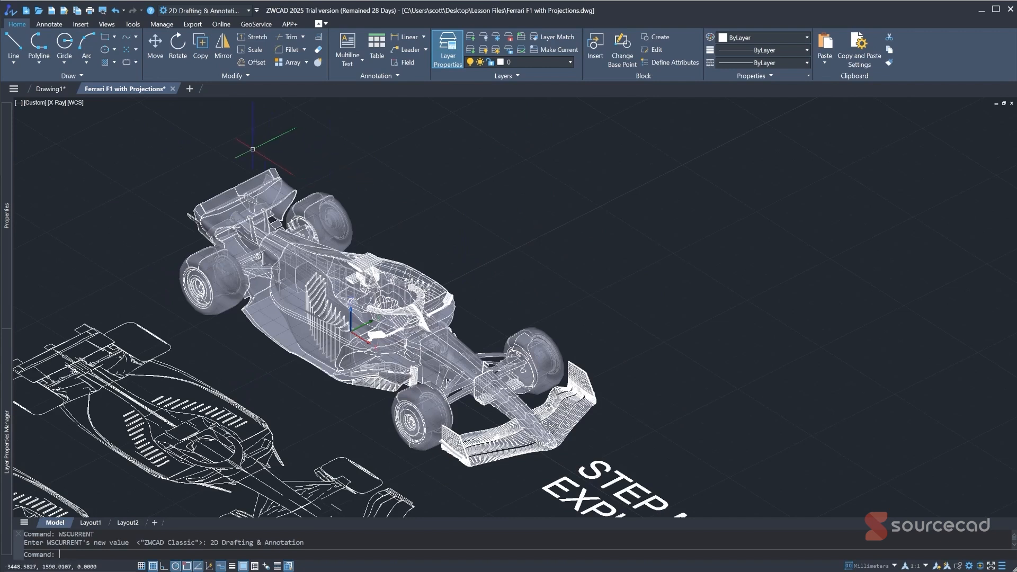
click(223, 168)
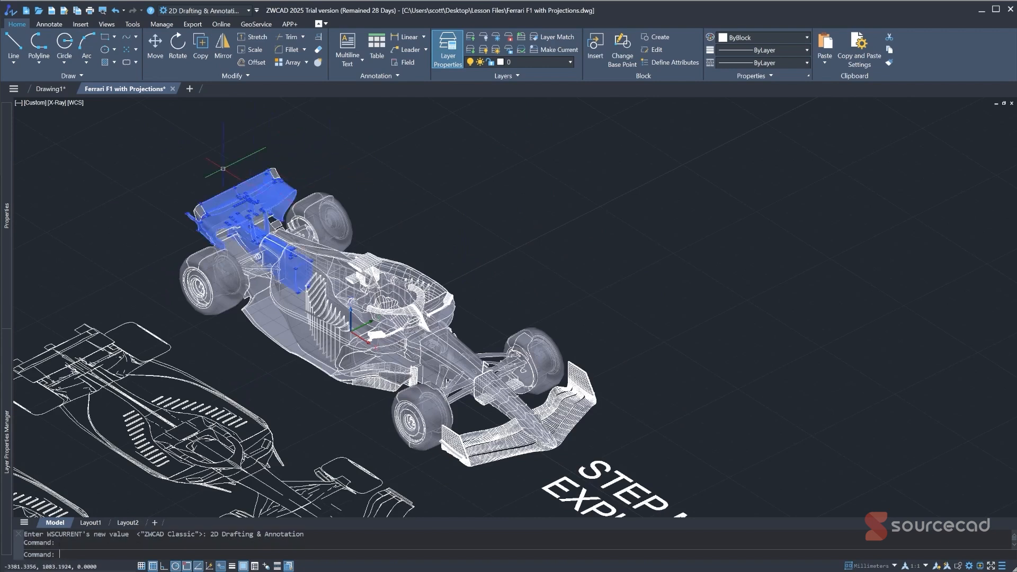
click(200, 45)
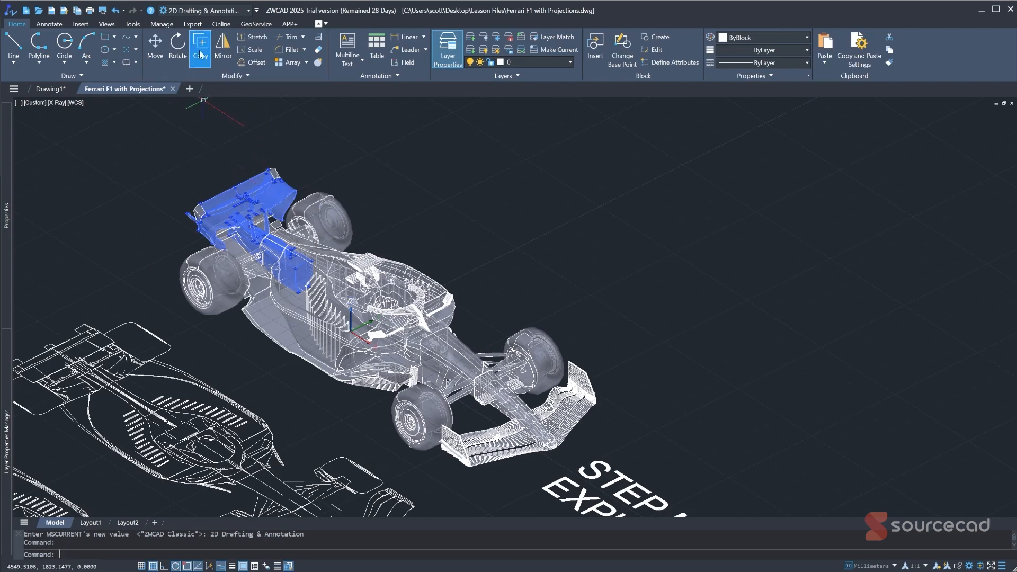
click(250, 195)
click(583, 200)
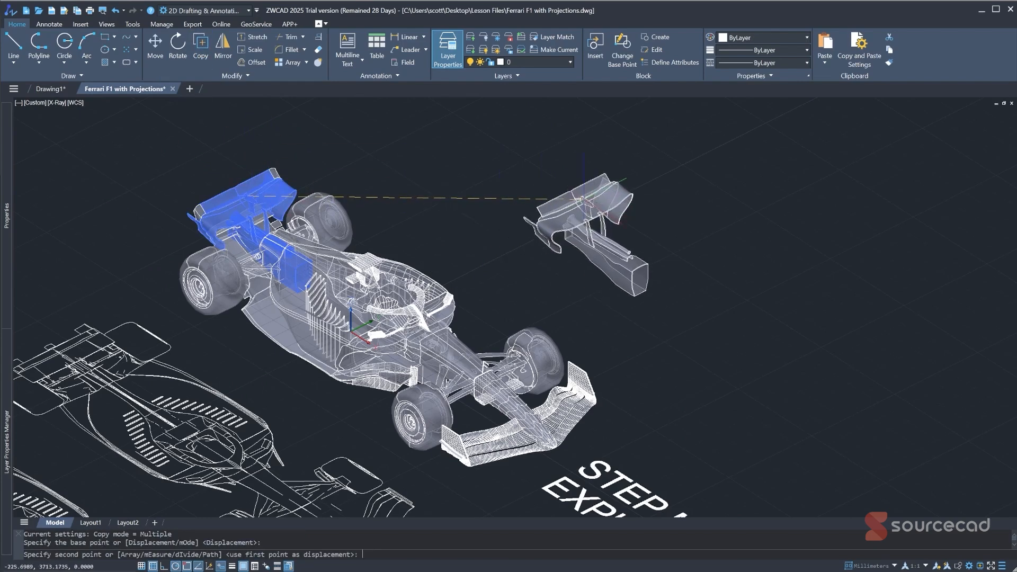
key(Escape)
Step: Bring the copied rear wing into close view and switch to the 3D Modeling workspace
scroll(630, 254, up, 5)
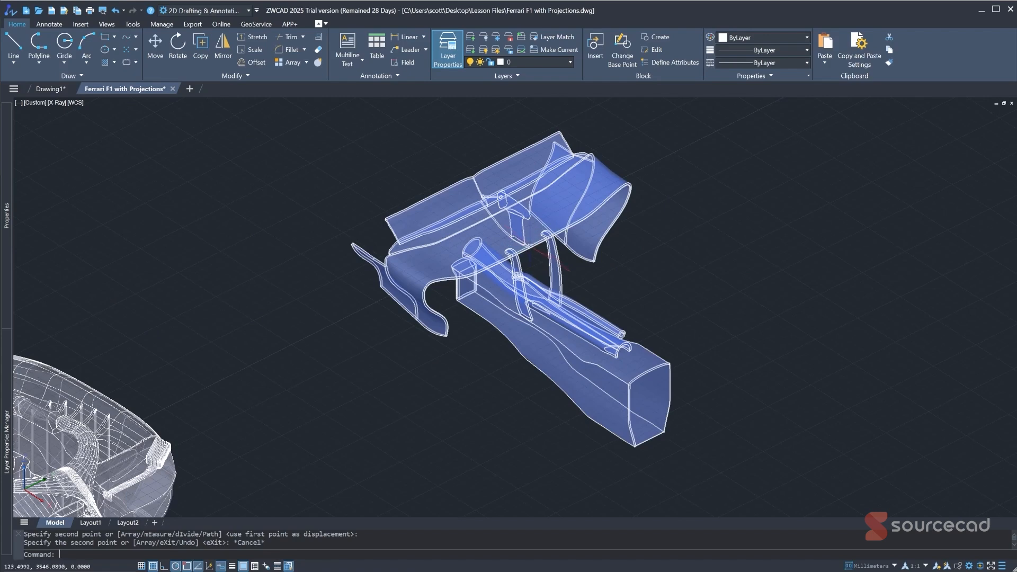
click(530, 245)
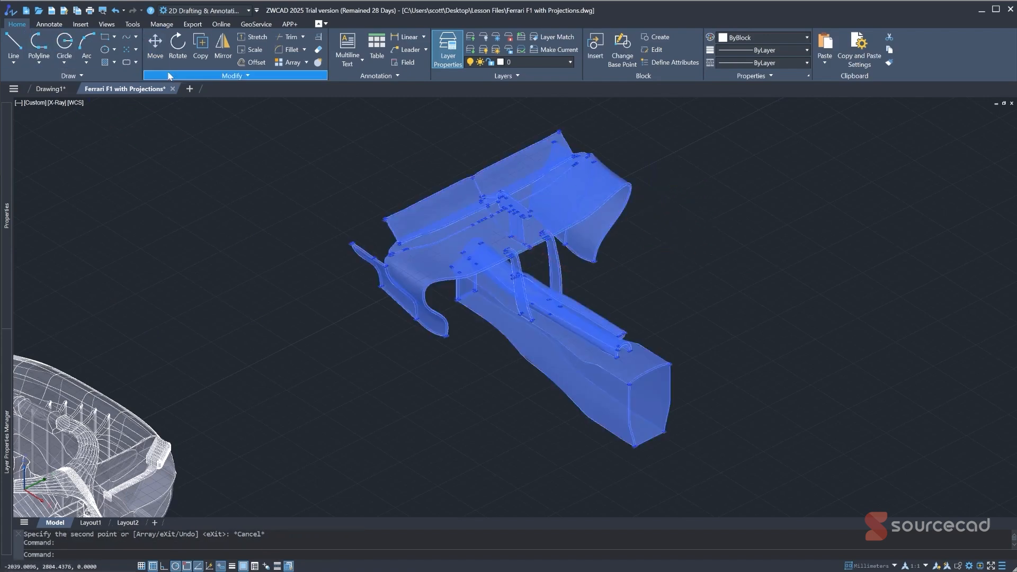
click(203, 11)
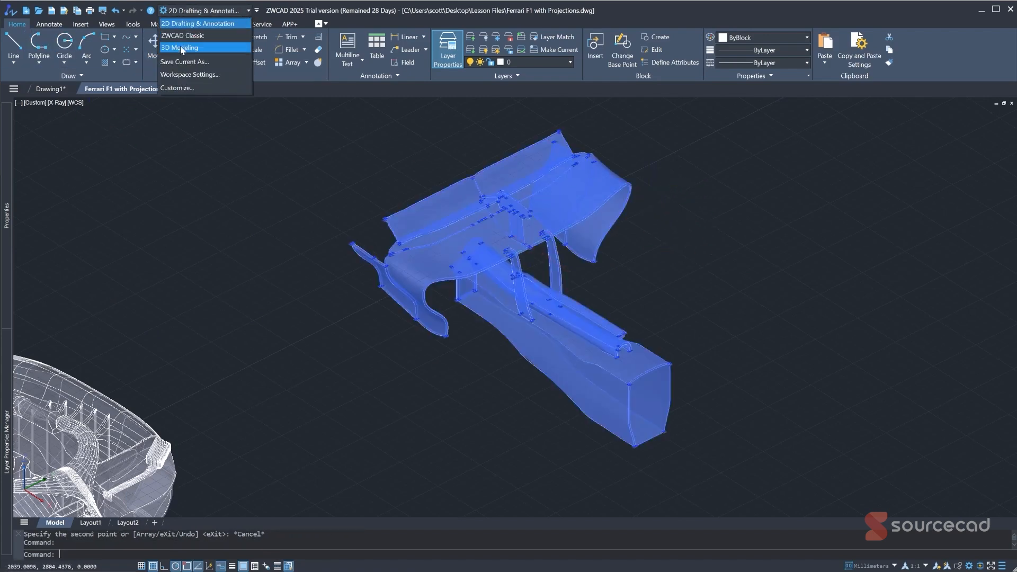
click(182, 49)
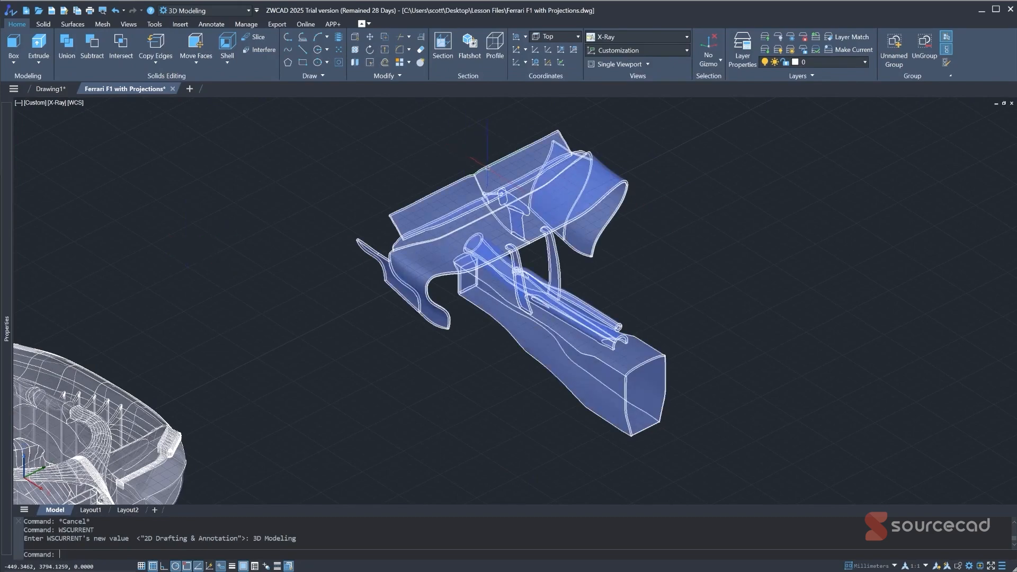
Step: Select the rear wing copy, enable the Move Gizmo, and shift the copy along the X axis and along the Y axis
click(487, 168)
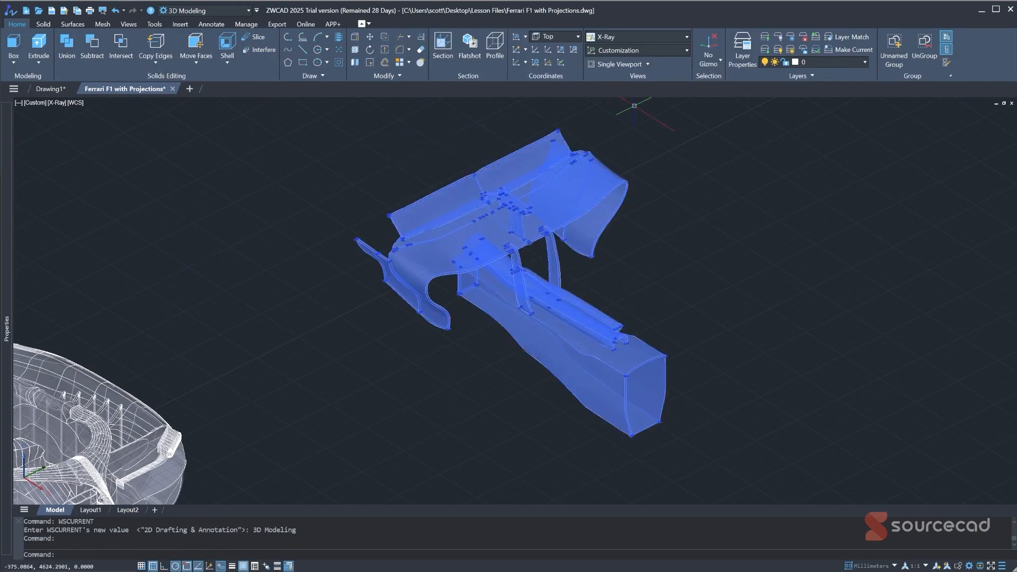
click(712, 66)
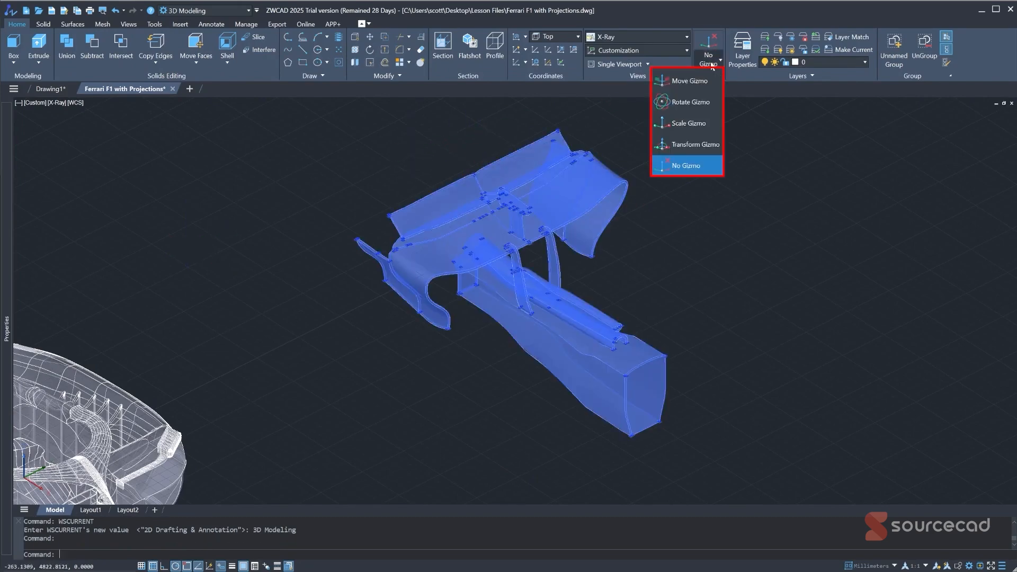
click(688, 81)
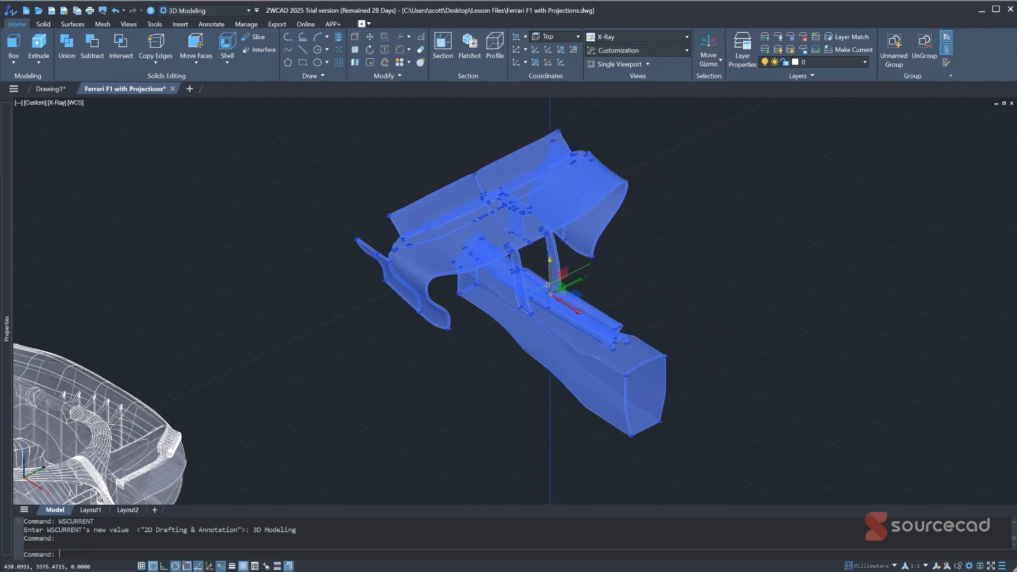
click(576, 312)
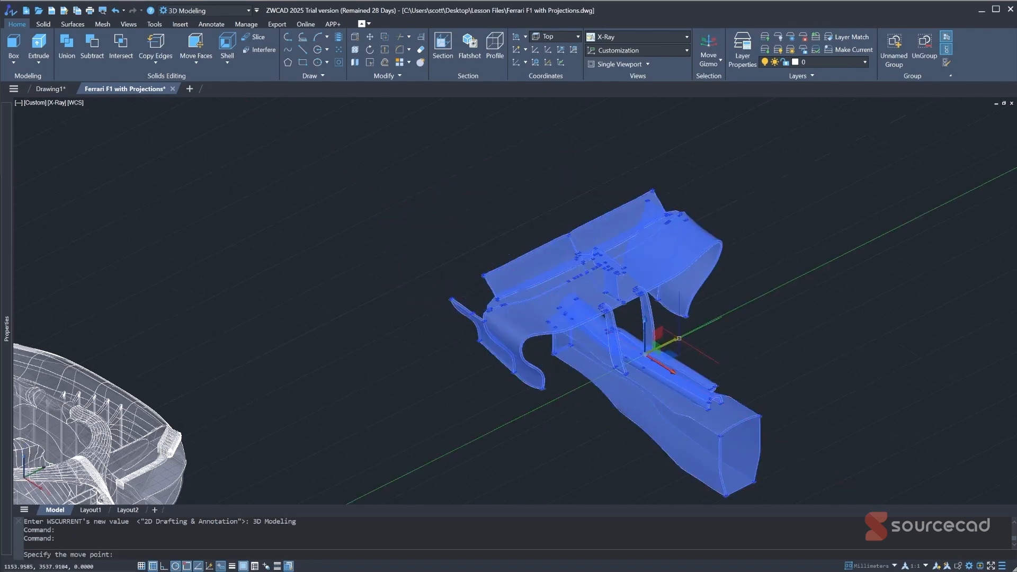
click(679, 338)
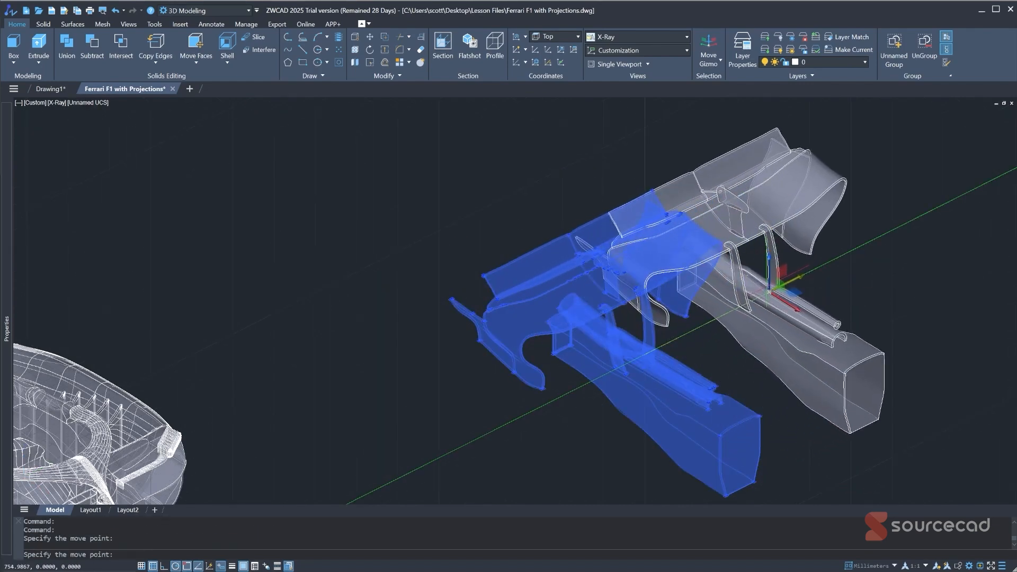
click(687, 312)
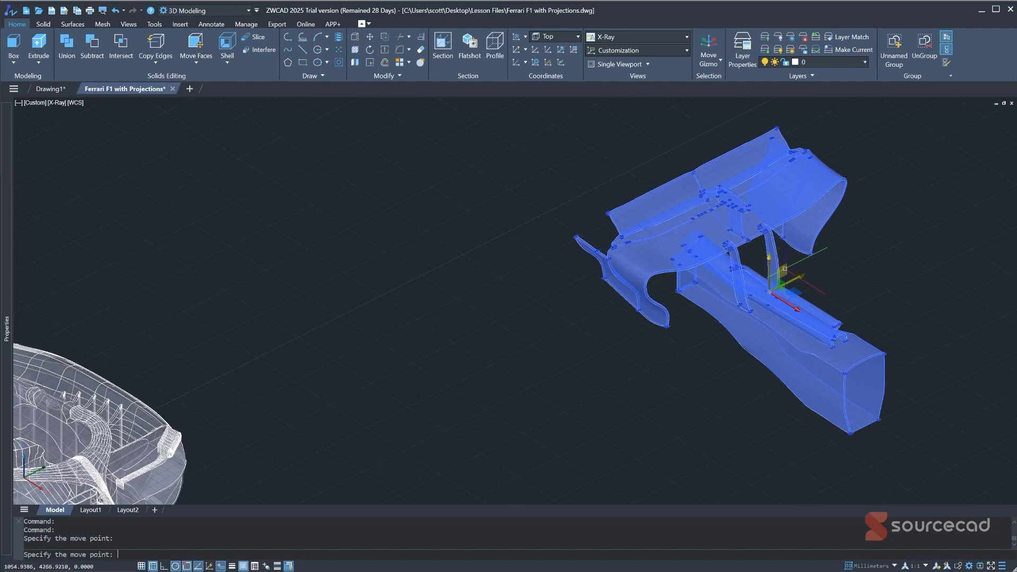
Step: Move the wing copy within the gizmo's YZ plane, first back toward the car, then up and away from it
click(785, 269)
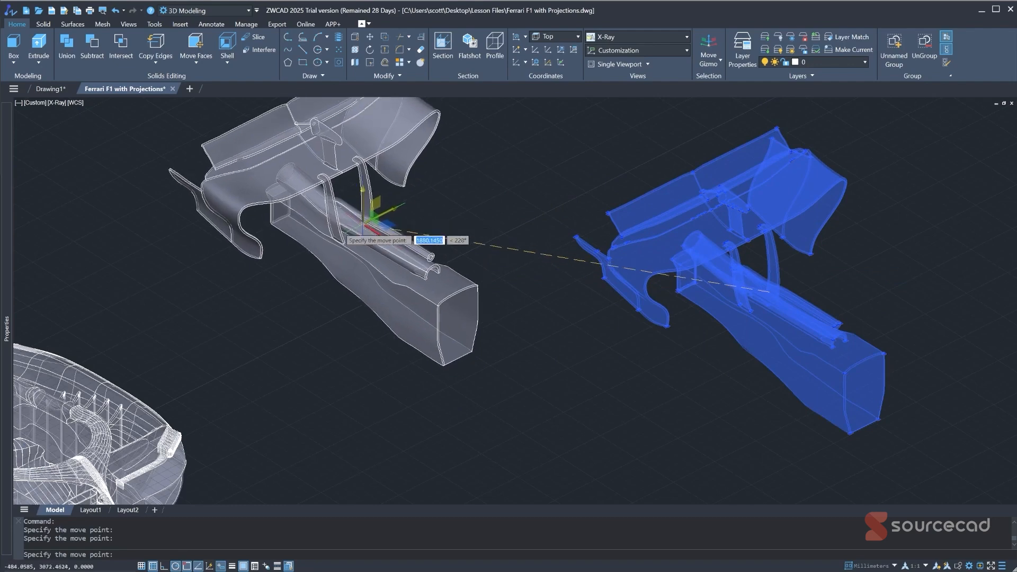
click(356, 222)
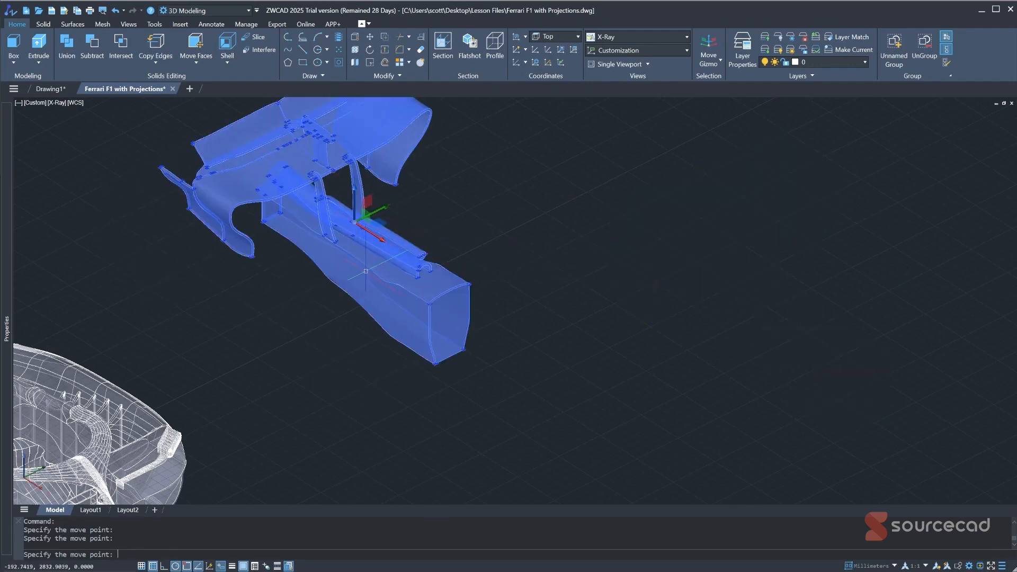
shift+middle_drag(386, 348, 334, 319)
scroll(256, 312, down, 3)
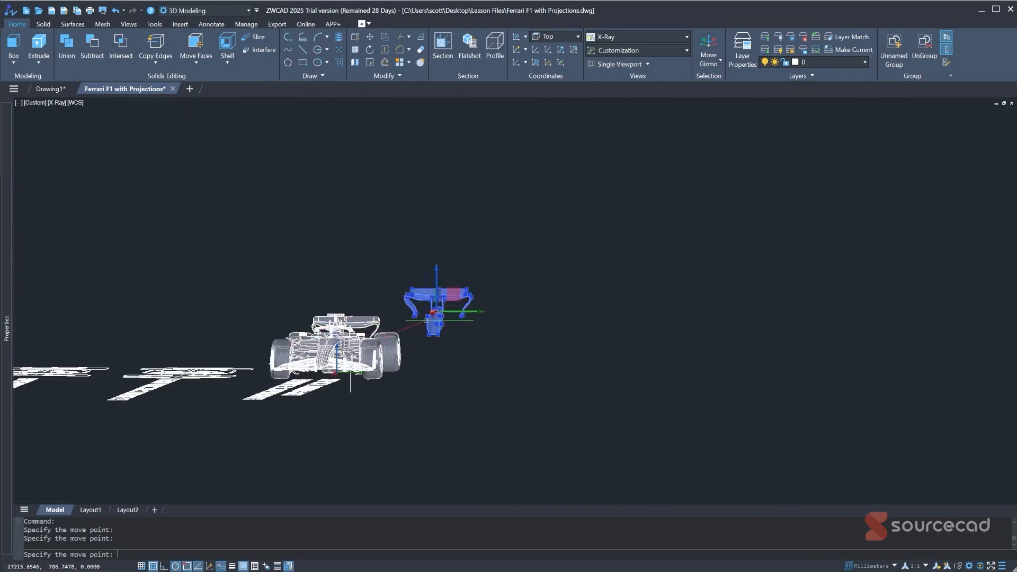
mouse_move(394, 292)
shift+middle_down()
mouse_move(366, 310)
mouse_move(360, 300)
shift+middle_up()
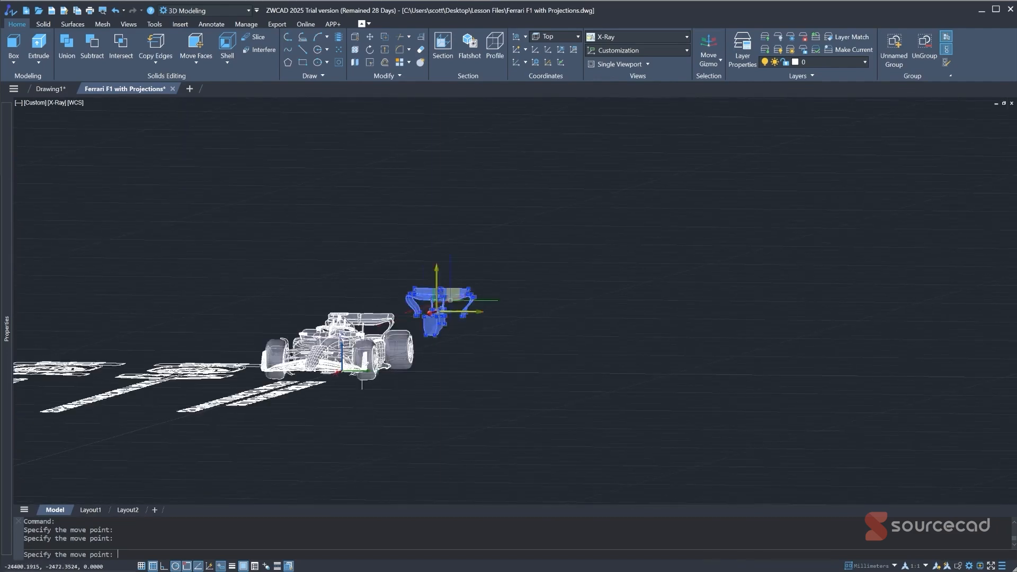
drag(453, 295, 517, 263)
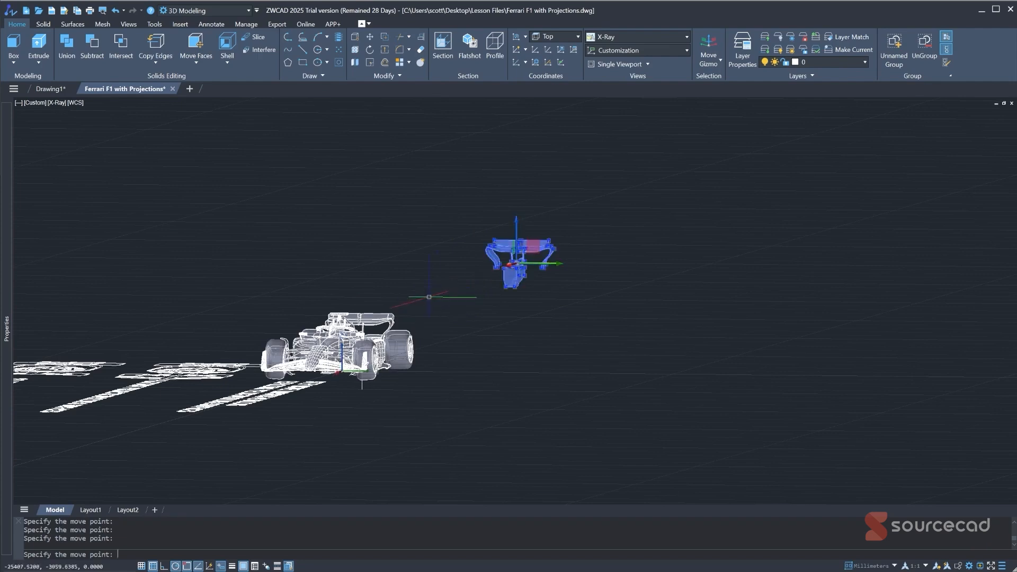
Step: Enable the Rotate Gizmo and rotate the wing copy freely about the Z axis and about the X axis
shift+middle_drag(417, 274, 435, 316)
scroll(493, 291, up, 5)
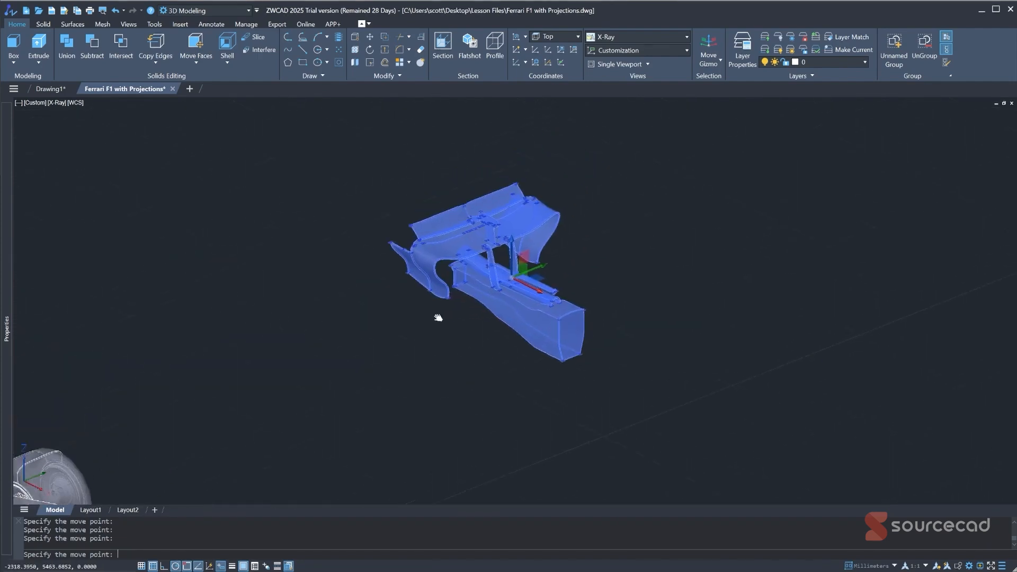
click(710, 61)
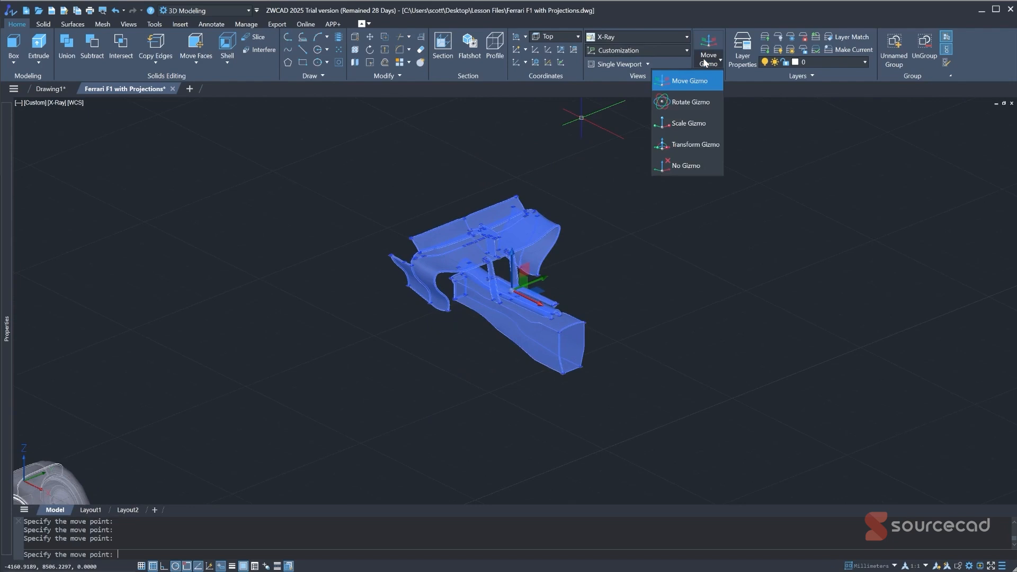
click(689, 103)
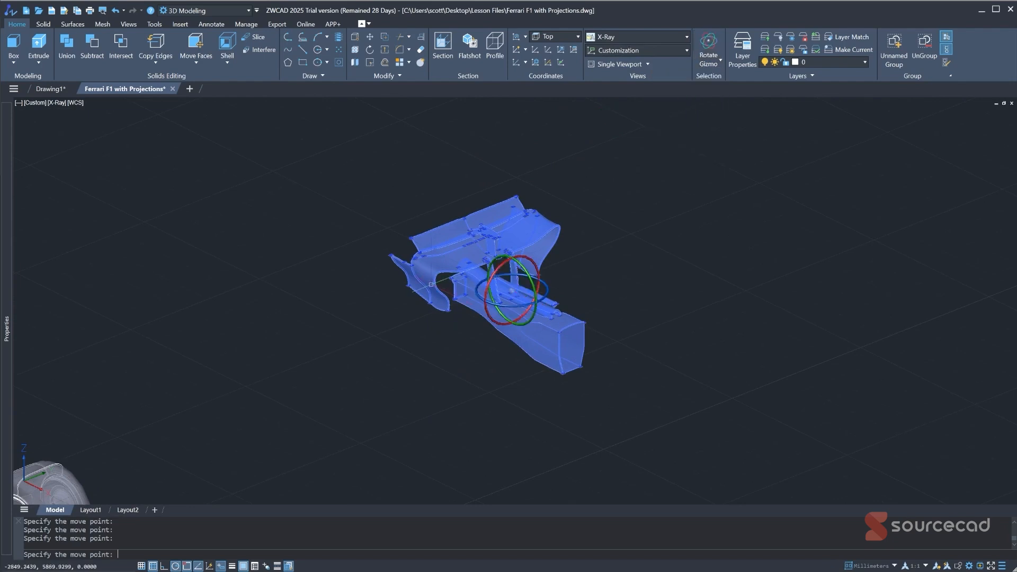
click(506, 306)
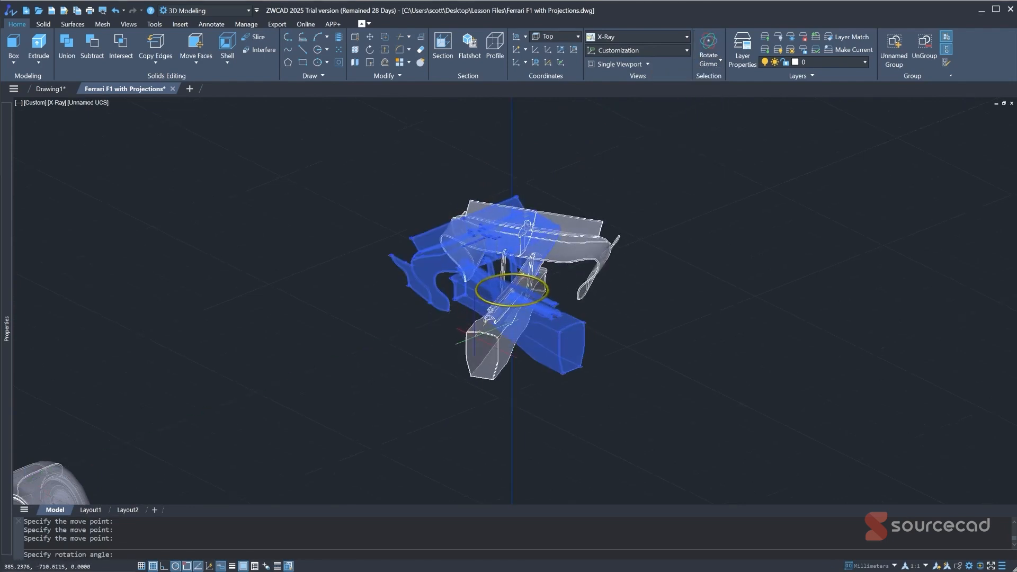
key(Escape)
click(533, 264)
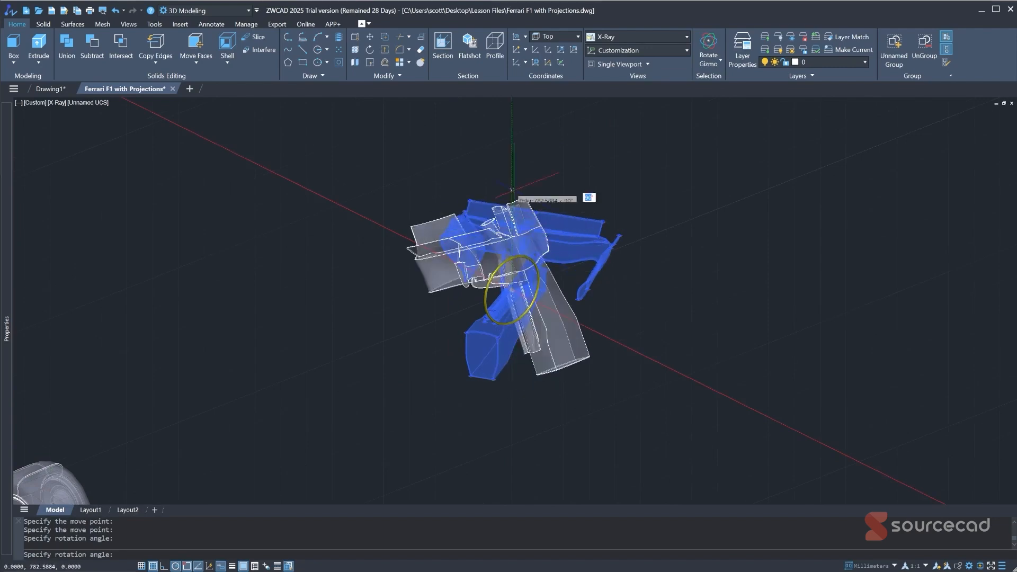
click(572, 164)
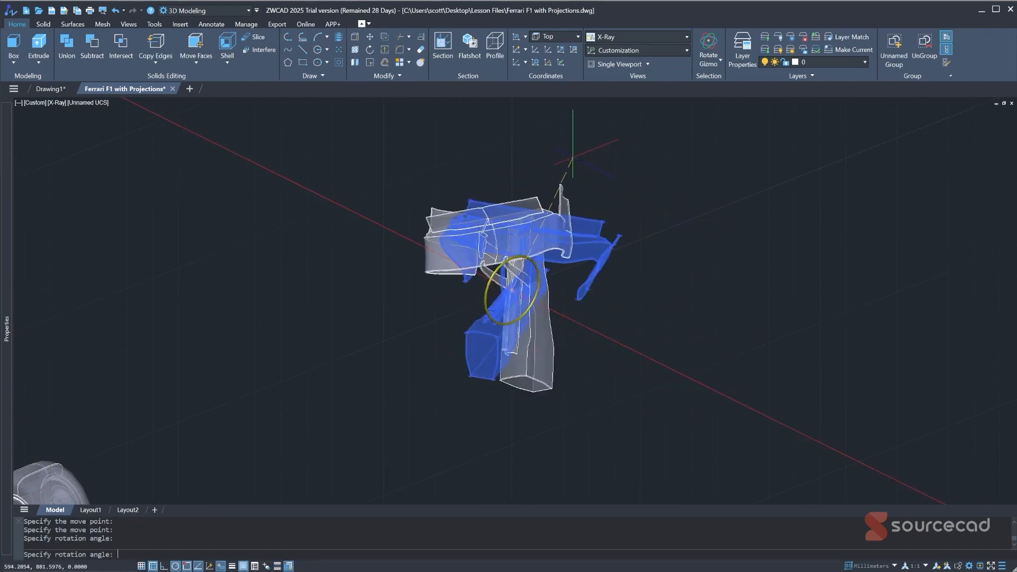
Step: Enable the Scale Gizmo and enlarge the wing copy, shrink it, then scale it back up to an intermediate size
click(712, 60)
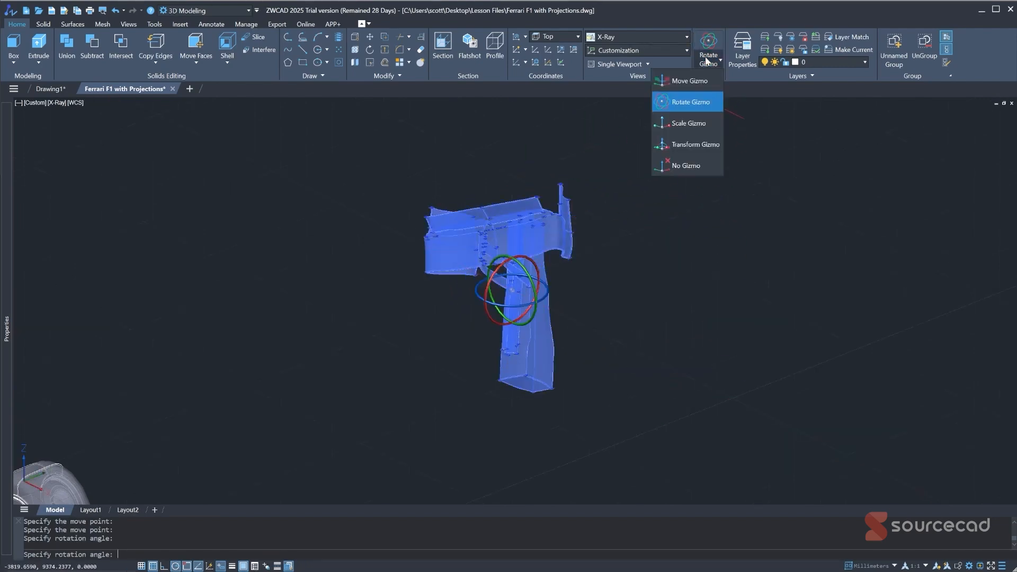
click(686, 127)
click(512, 286)
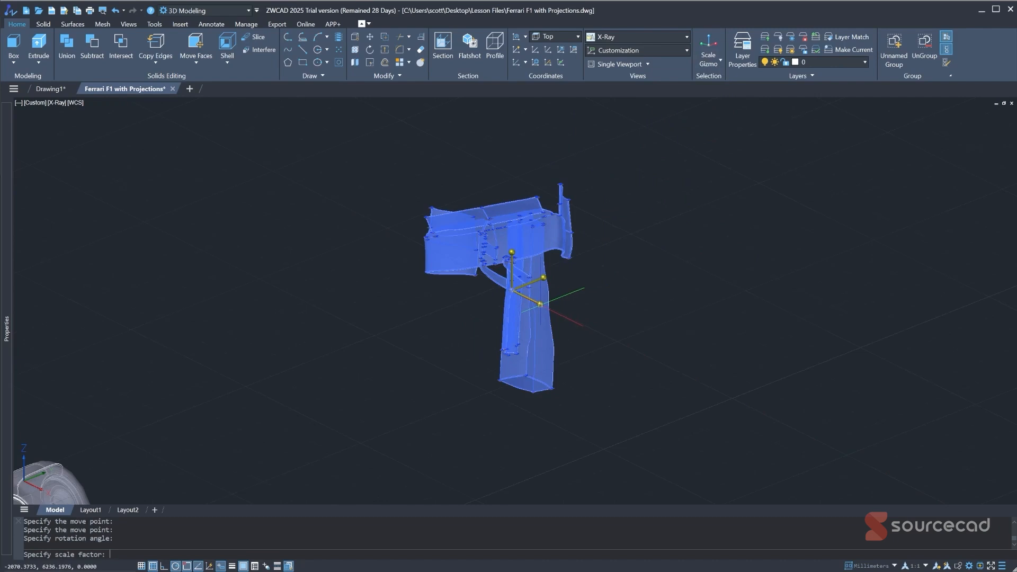
click(623, 346)
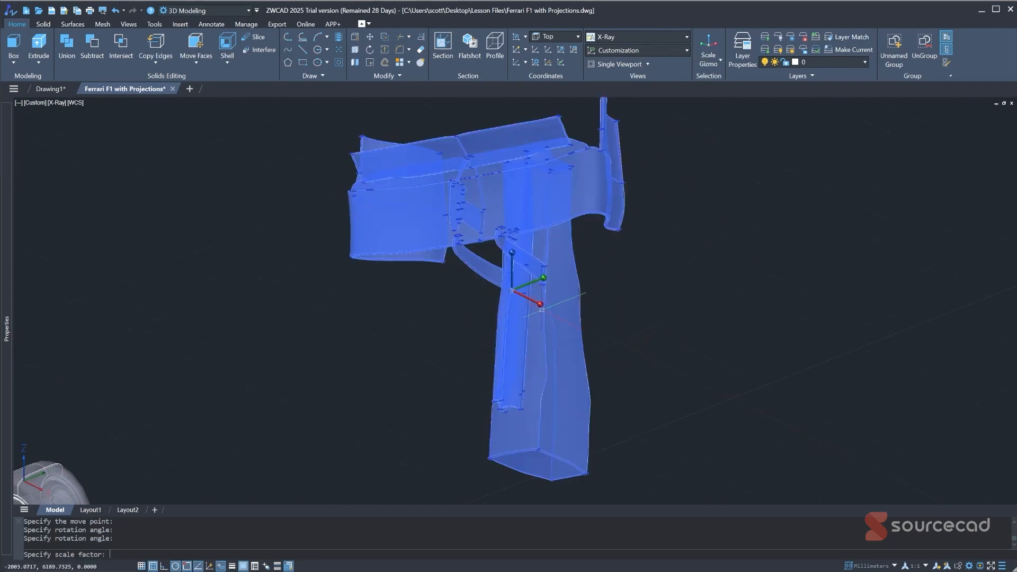
click(517, 292)
scroll(545, 306, down, 4)
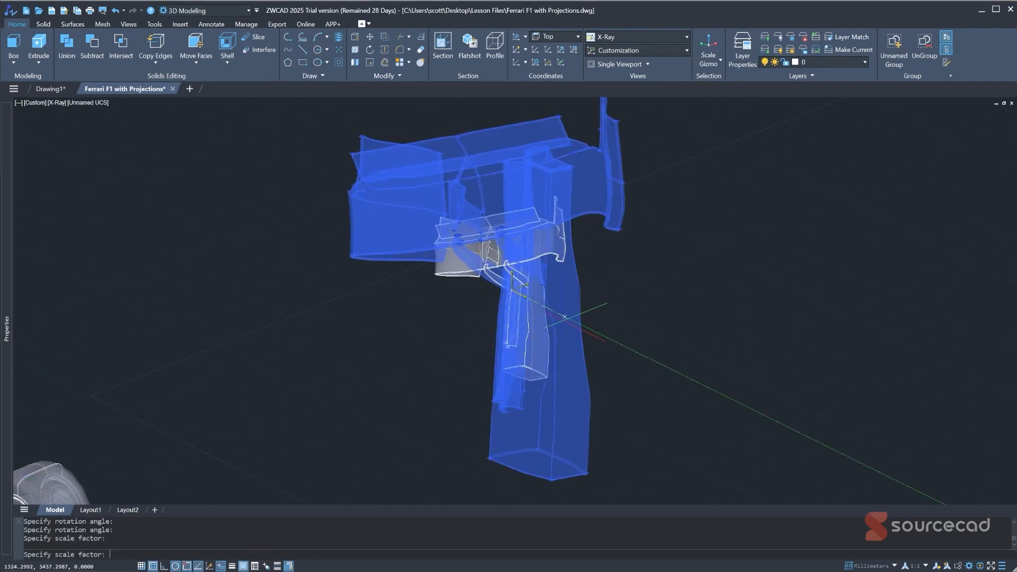
click(525, 298)
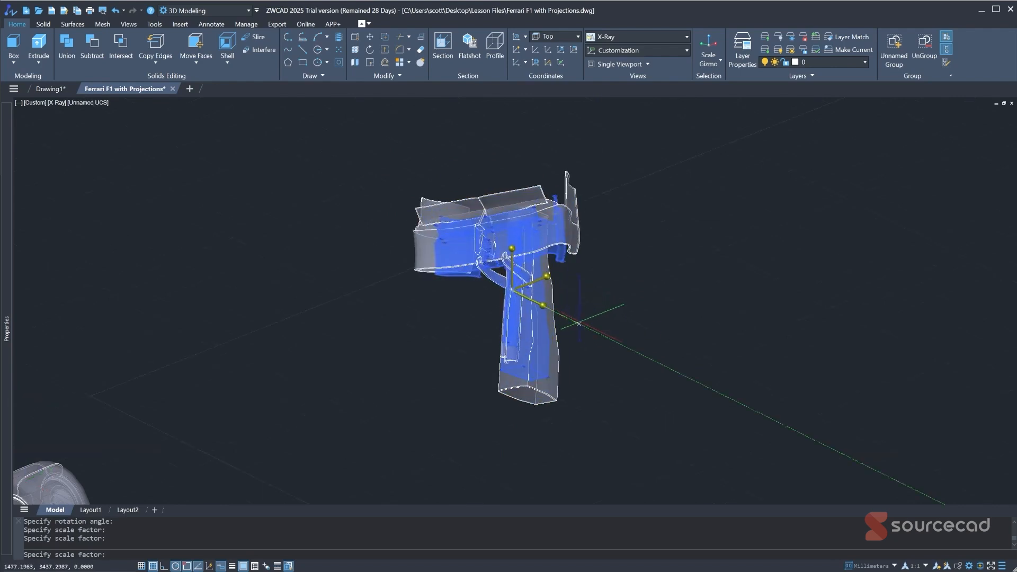
key(Escape)
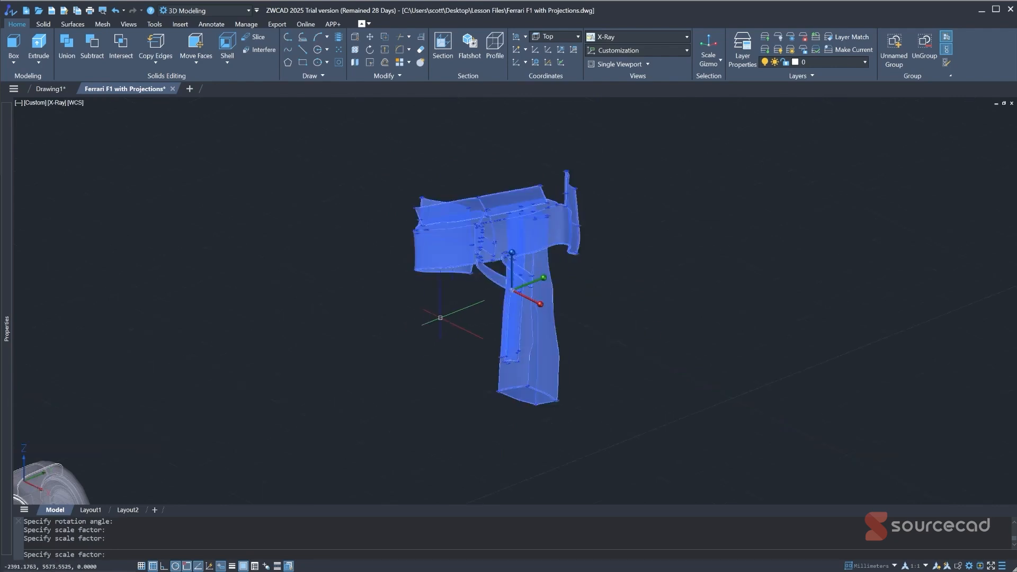
Step: Enable the Transform Gizmo to move the wing copy along the X axis, rotate it about X, and scale it up
click(708, 59)
click(682, 146)
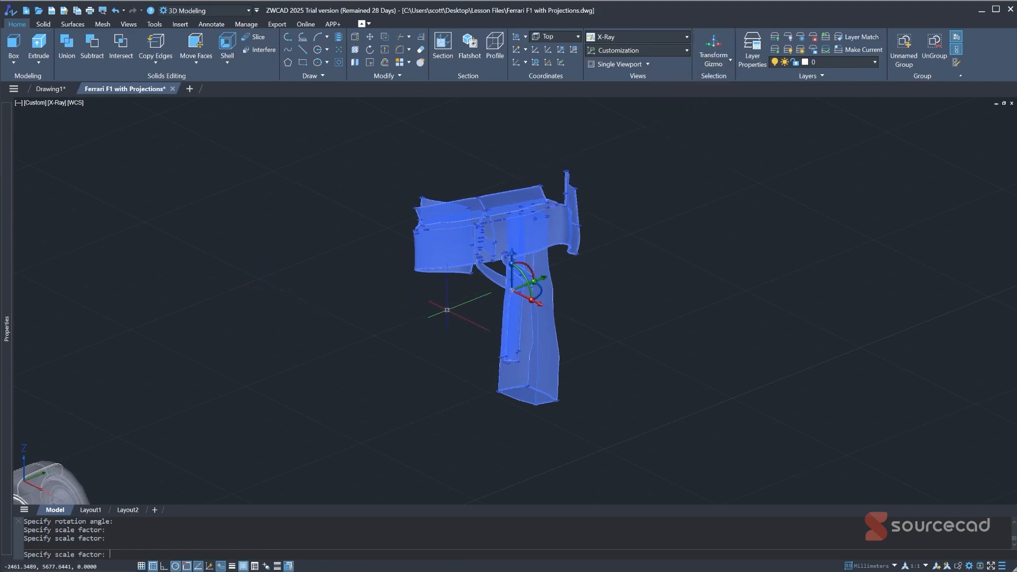
click(536, 302)
click(604, 320)
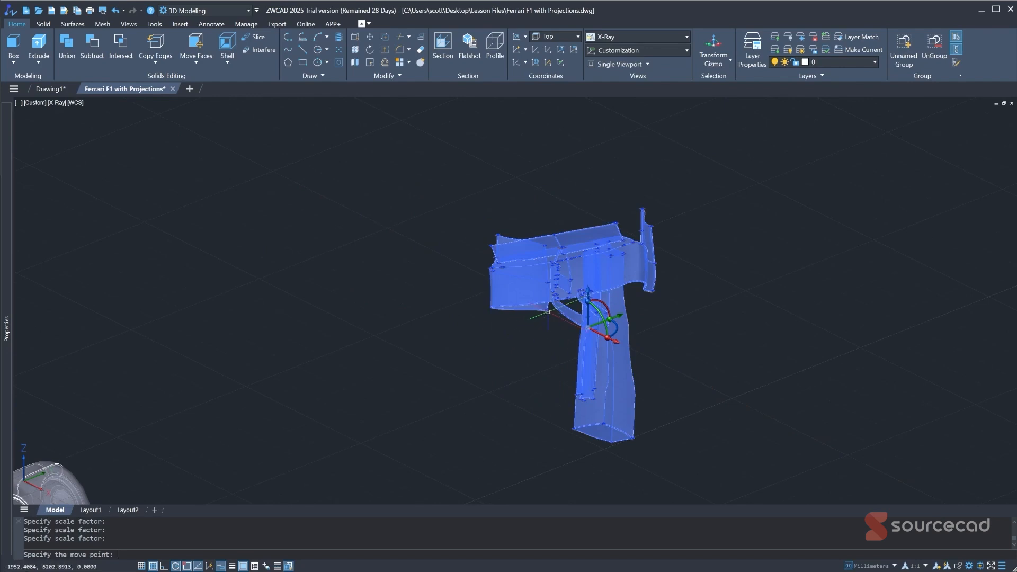
click(598, 302)
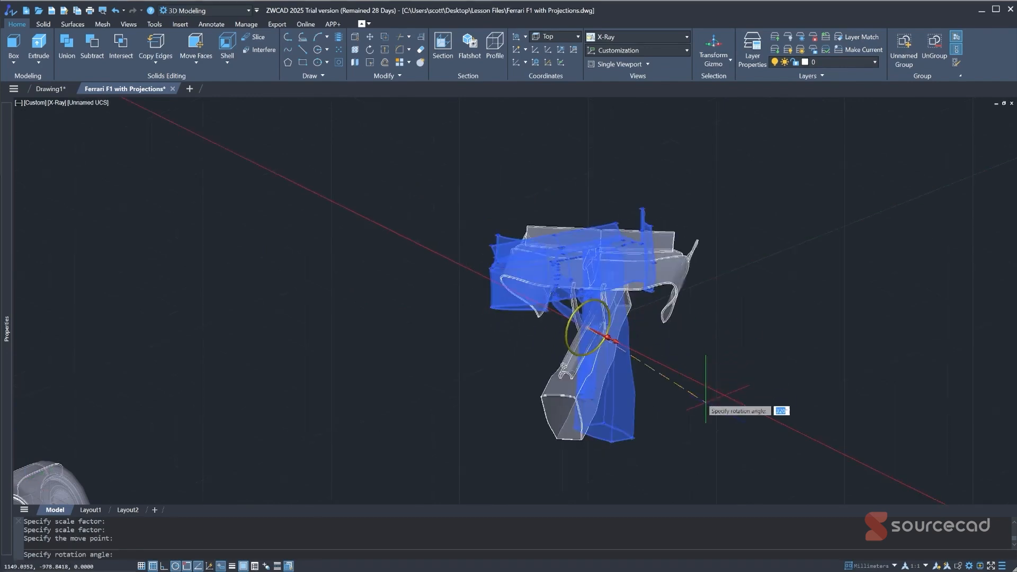
click(676, 433)
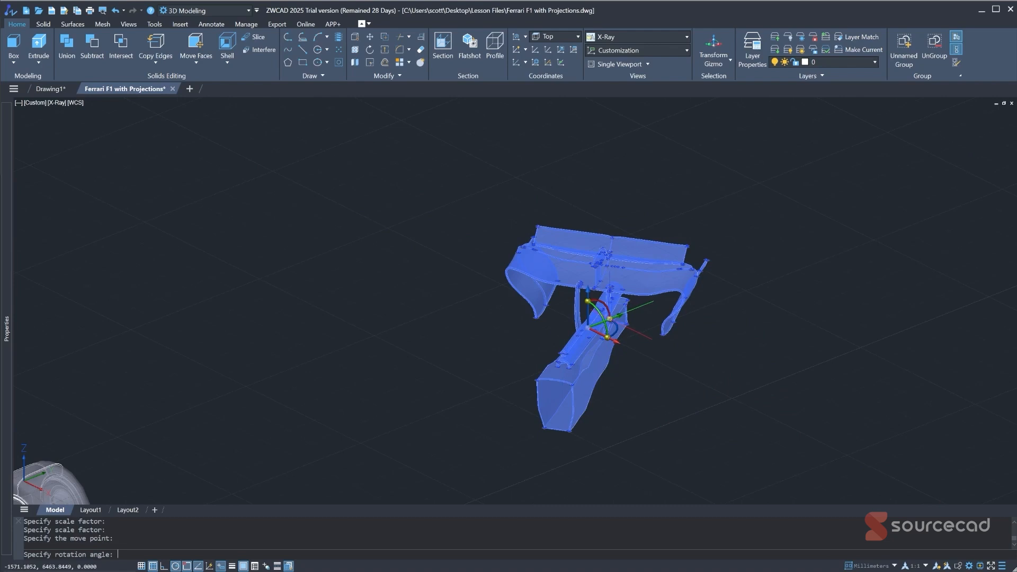
key(space)
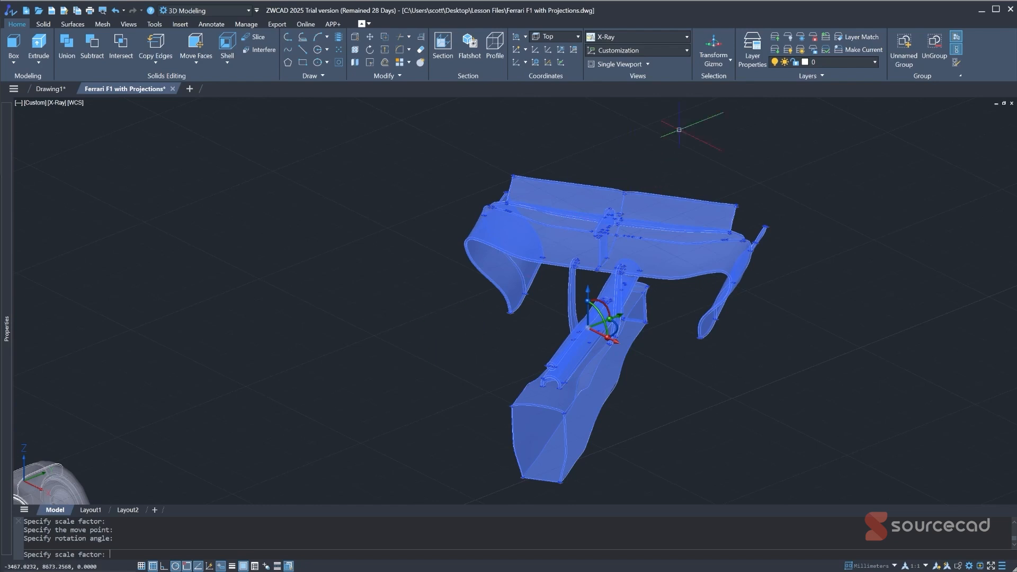
Step: Switch the wing copy's gizmo to Move Gizmo and back to Transform Gizmo
click(715, 59)
click(698, 81)
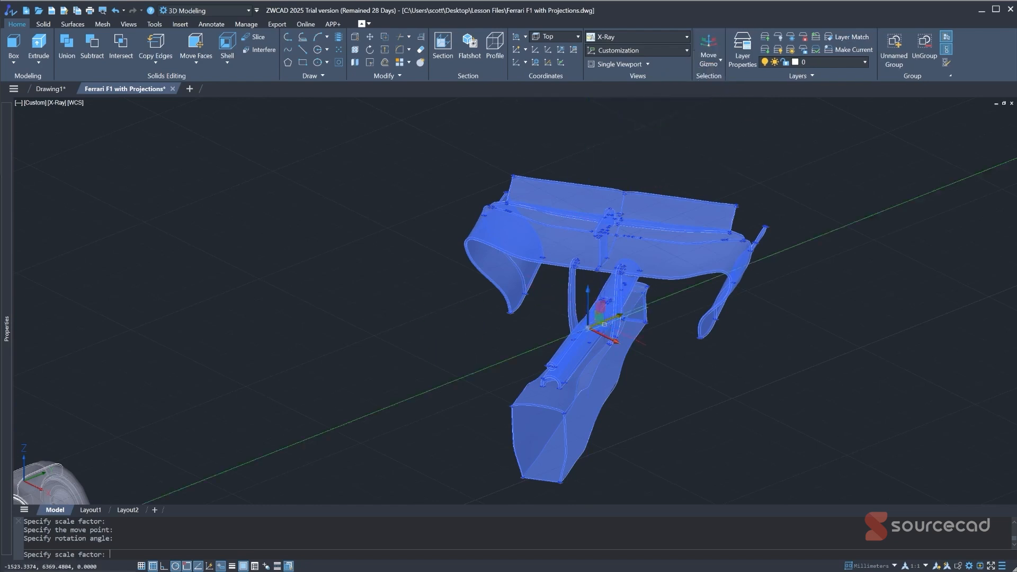
click(714, 61)
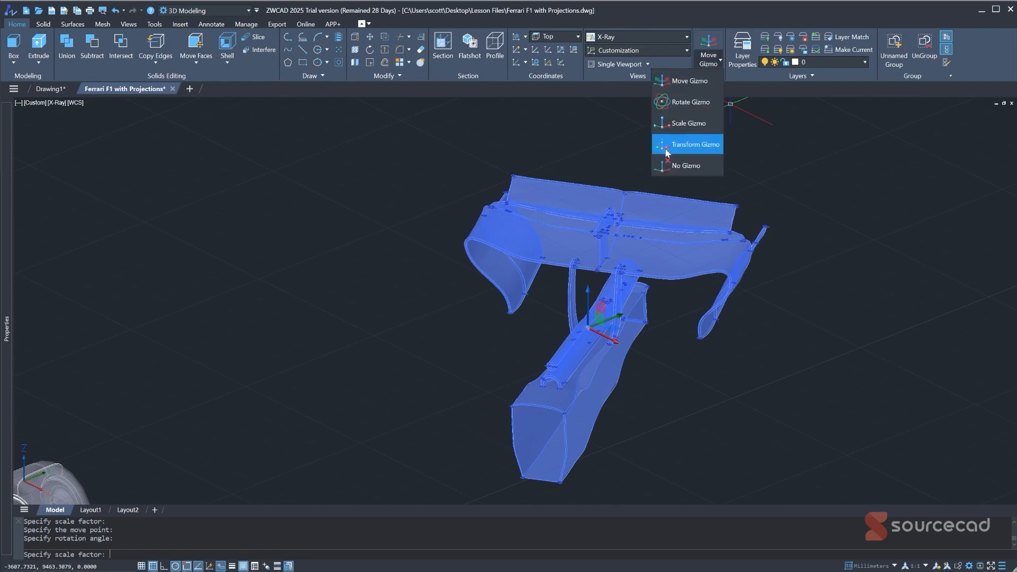
click(678, 149)
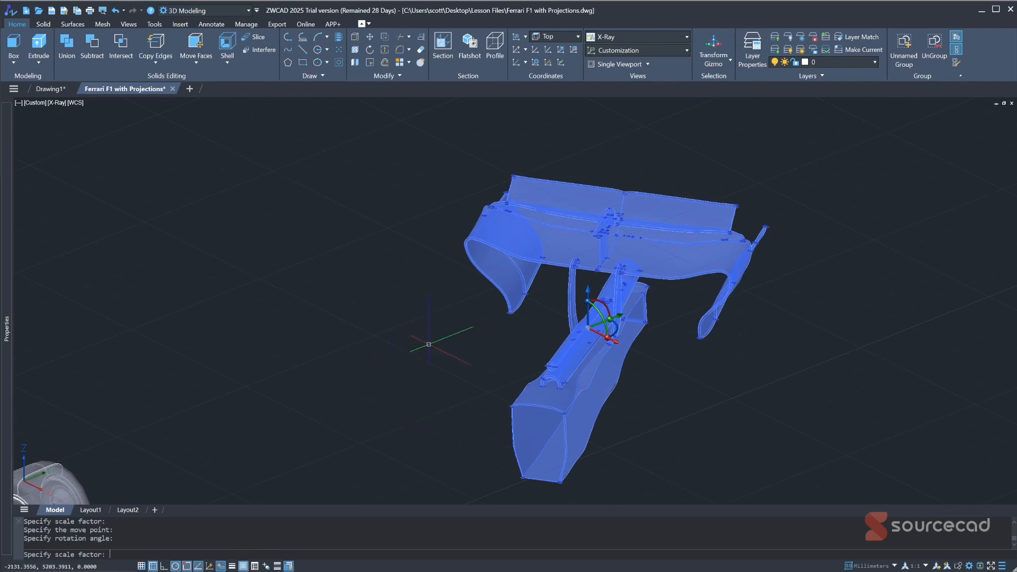
Step: Open the plot settings for the Ferrari model view and choose the Hidden shade plot option
scroll(438, 340, down, 5)
middle_drag(432, 345, 425, 290)
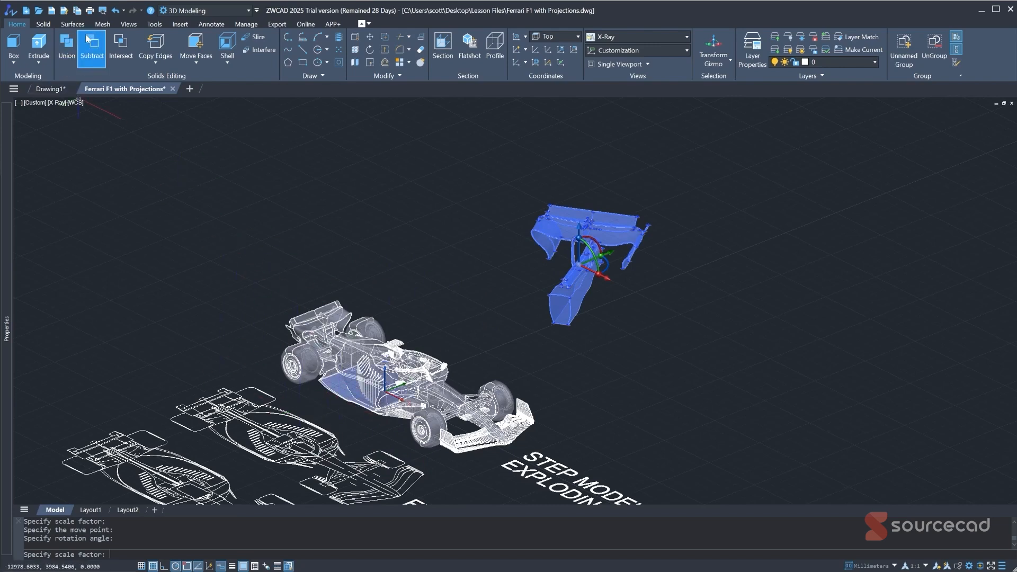
click(276, 24)
key(Escape)
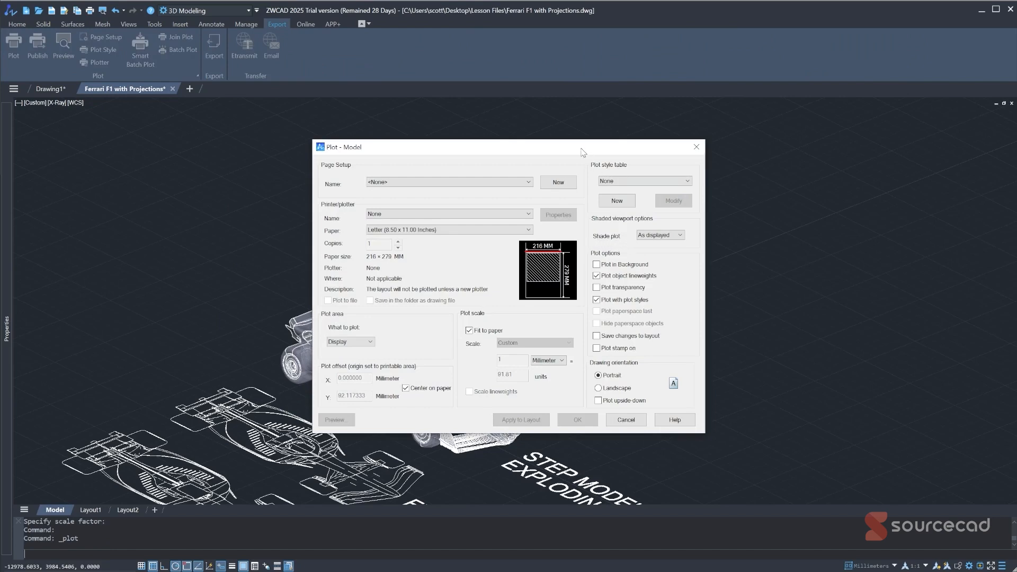
drag(583, 152, 732, 150)
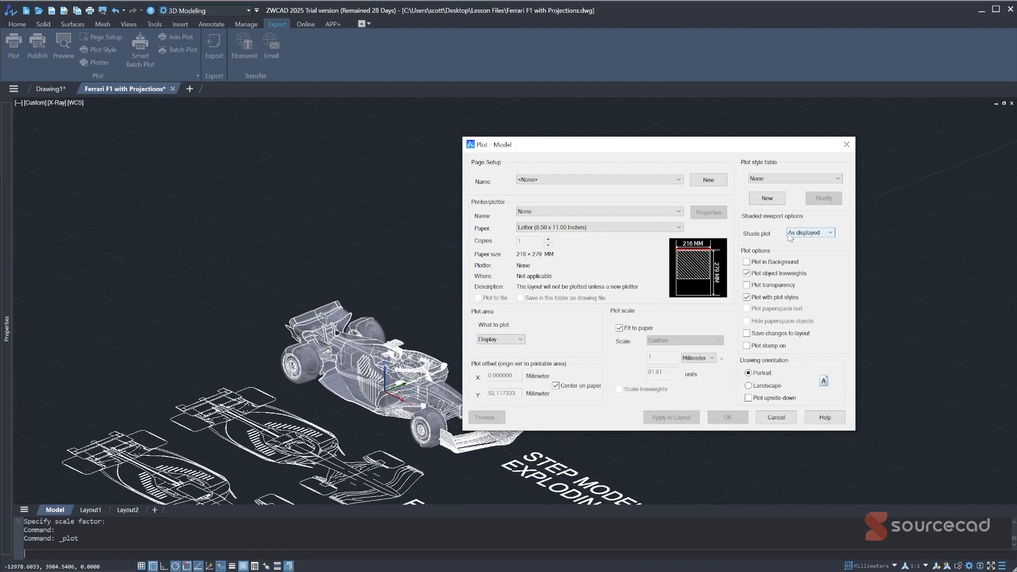
click(816, 233)
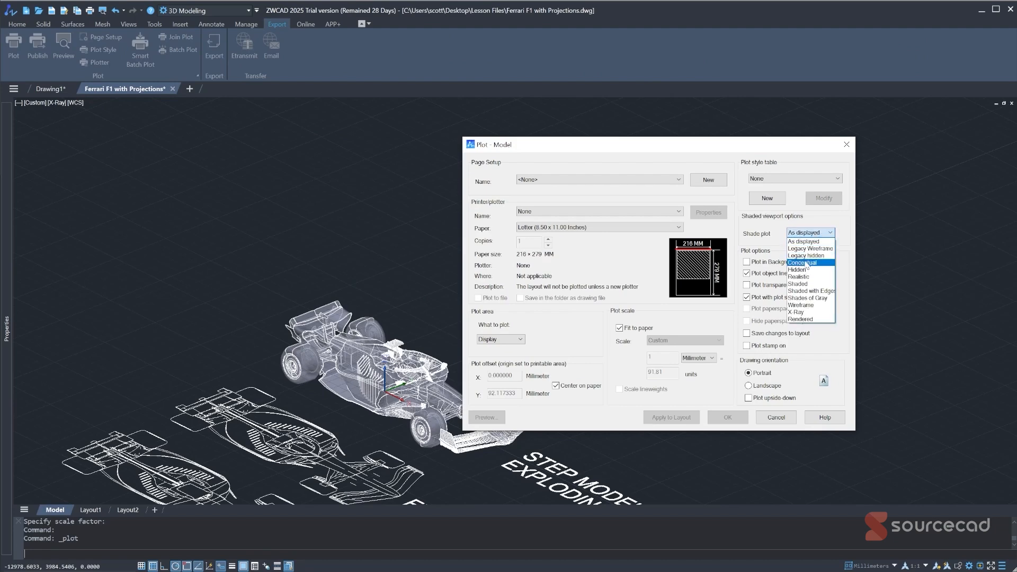
click(802, 270)
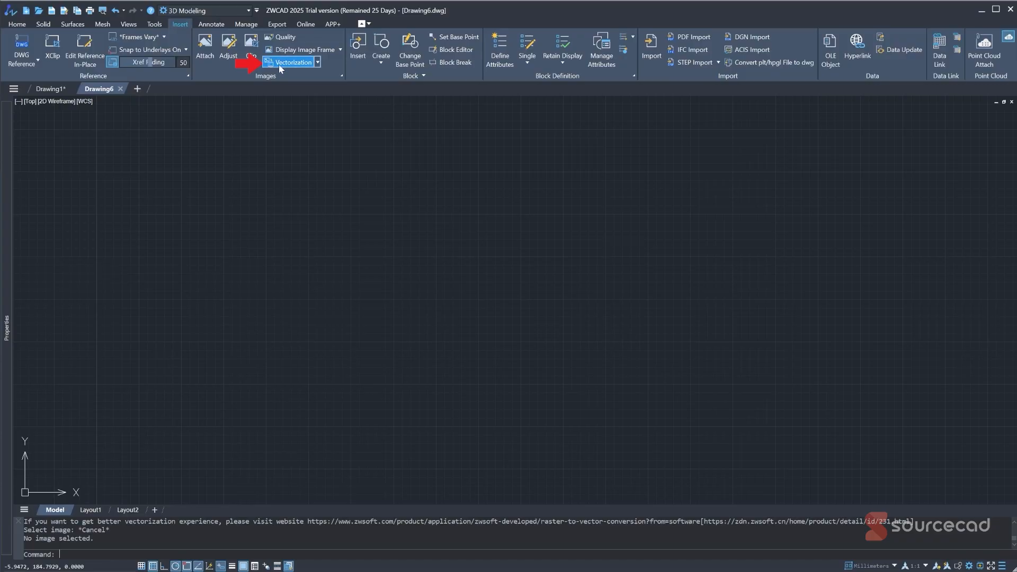
click(317, 65)
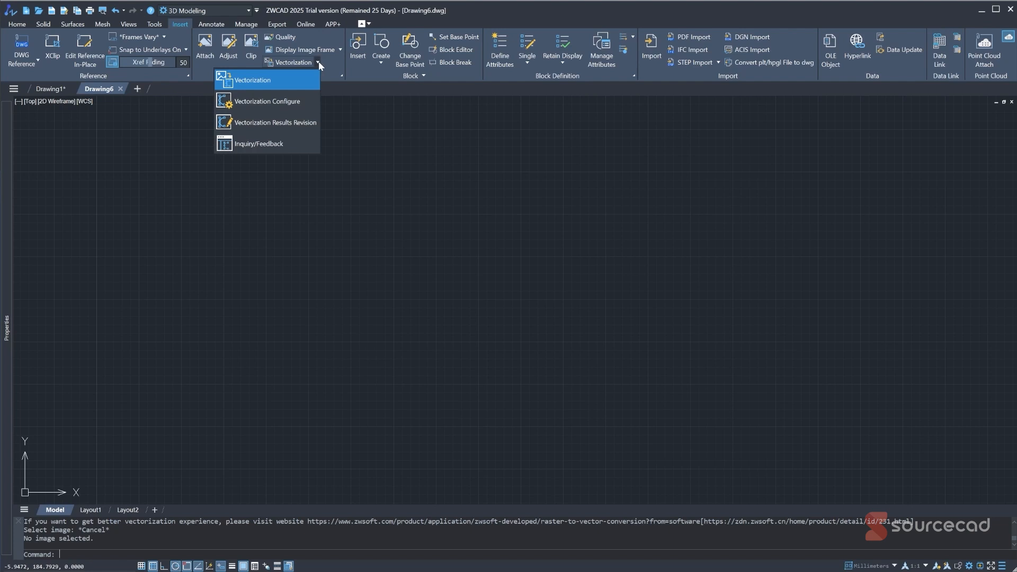
click(332, 64)
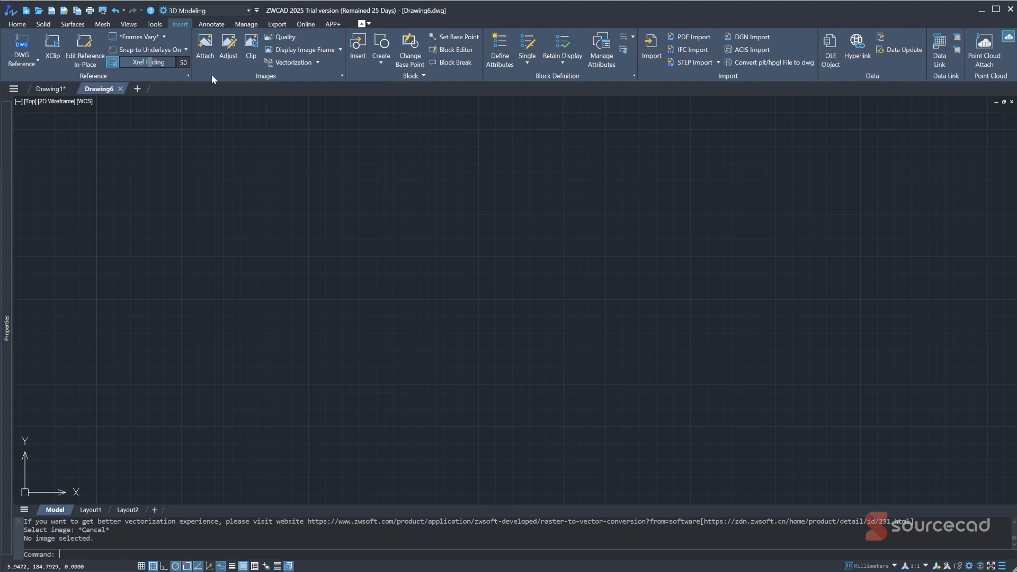
Step: Attach the image Butterfly.jpg from the Desktop at scale 1 with no rotation, inserting it at about 225, 225
click(205, 46)
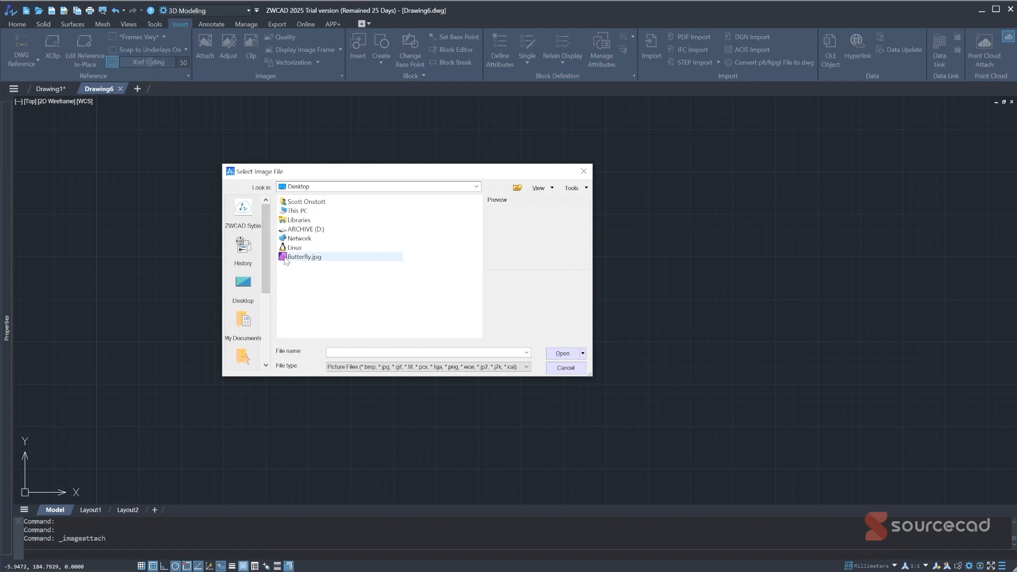
click(294, 256)
click(556, 354)
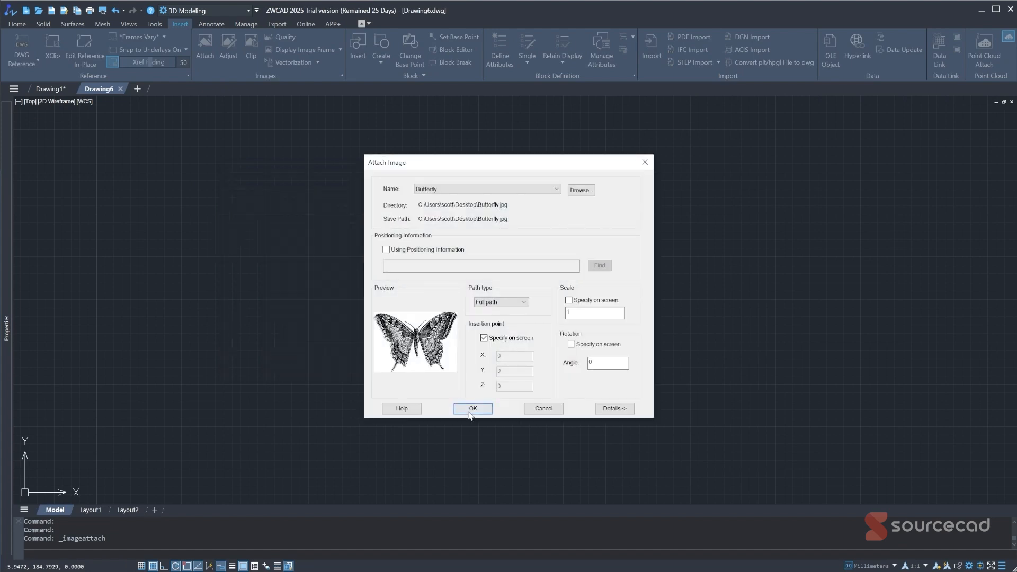
click(472, 408)
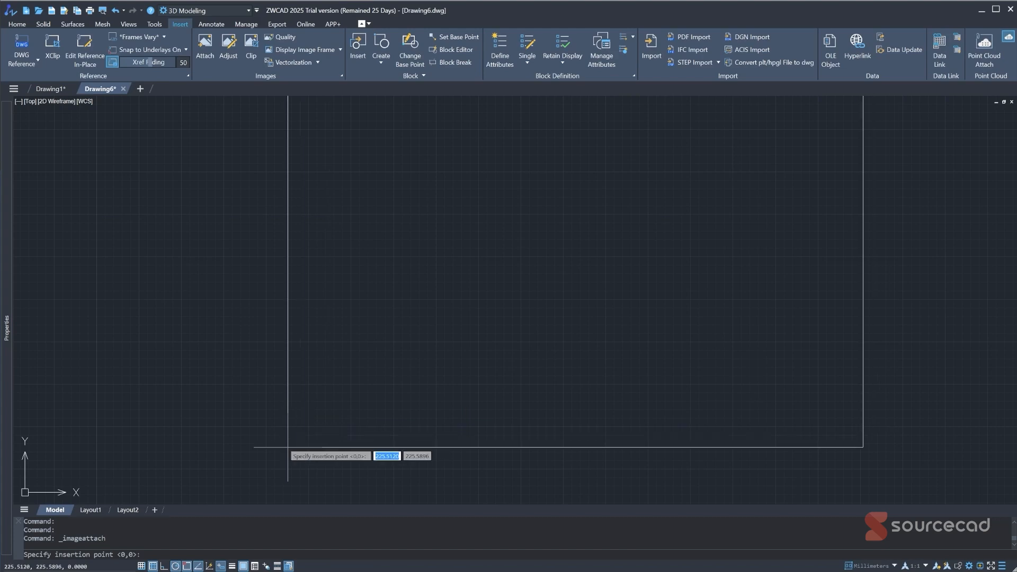
click(285, 448)
scroll(553, 159, up, 7)
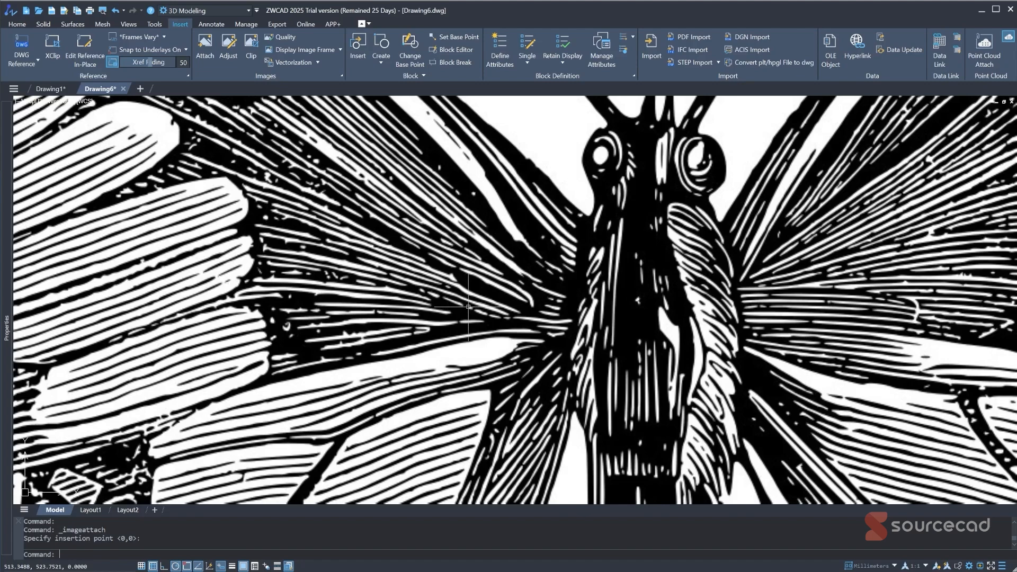
scroll(468, 306, down, 7)
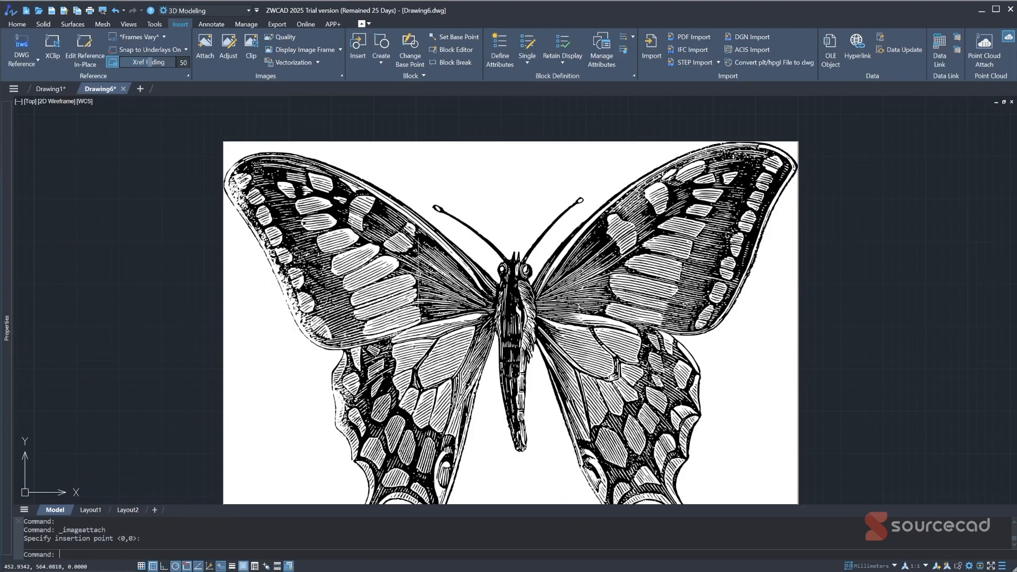
middle_drag(412, 260, 441, 228)
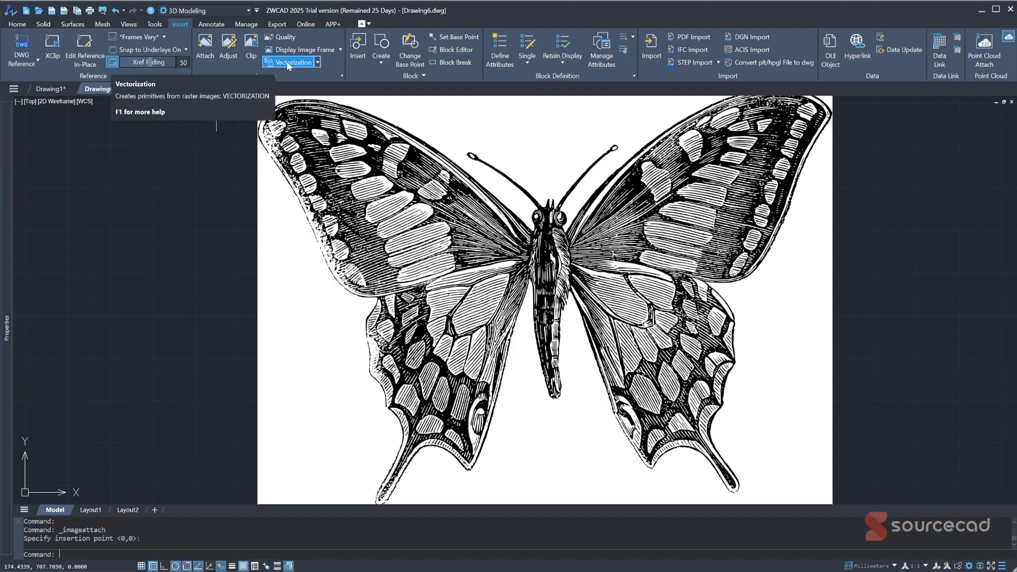
Step: Examine the general and fit settings of the Contour vectorization configuration, leaving them as they are
click(318, 63)
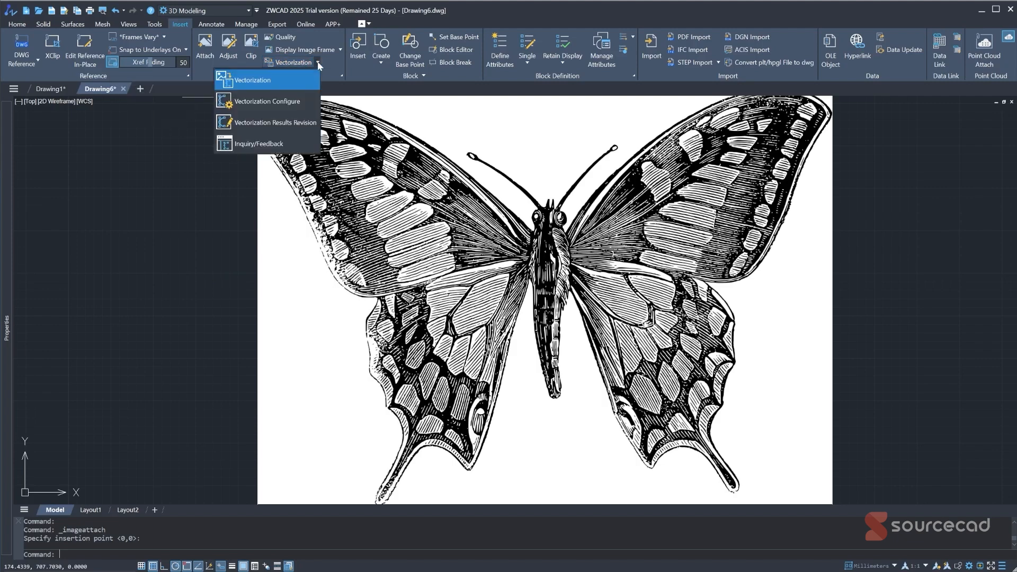
click(291, 106)
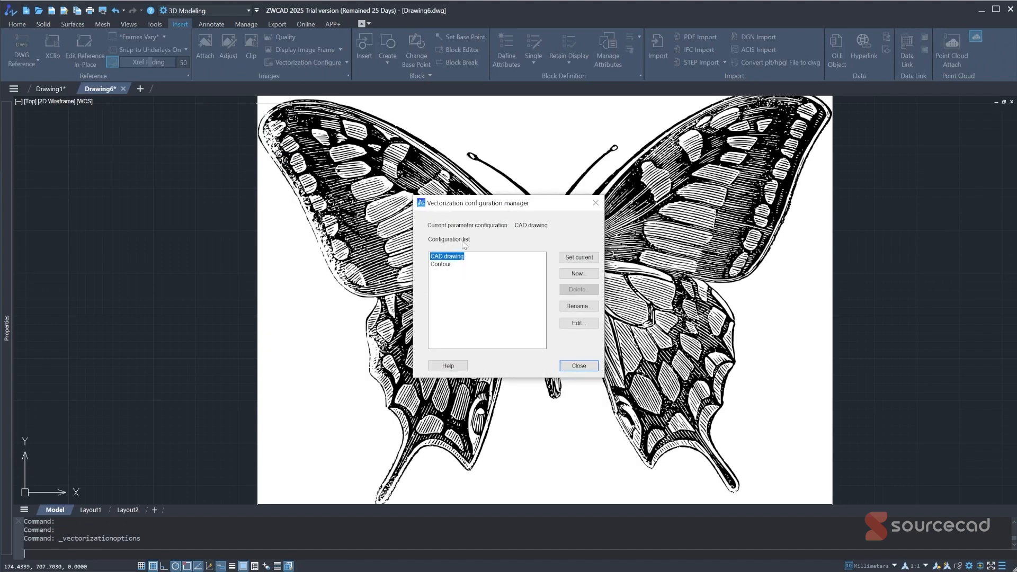
click(444, 265)
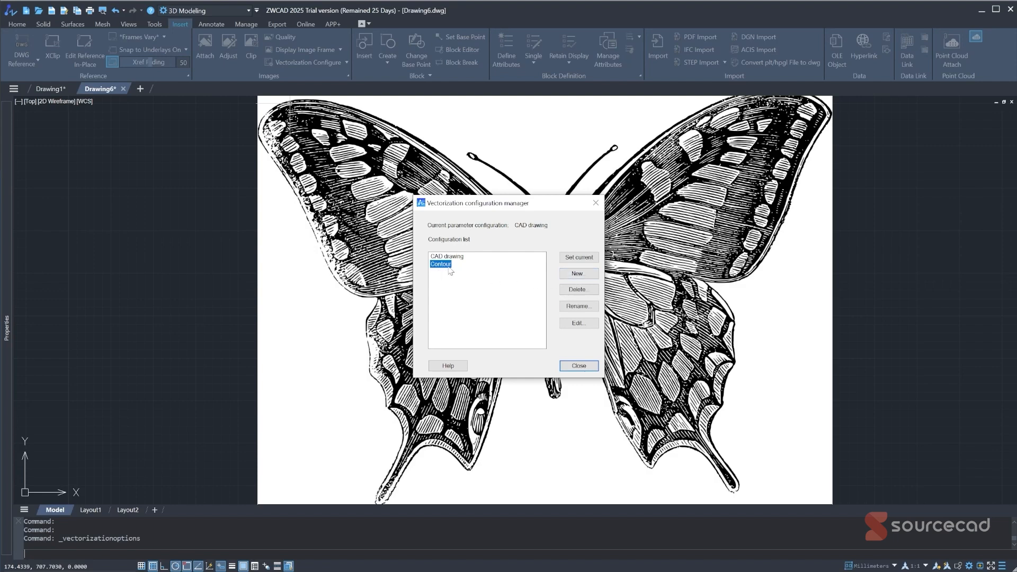
click(566, 324)
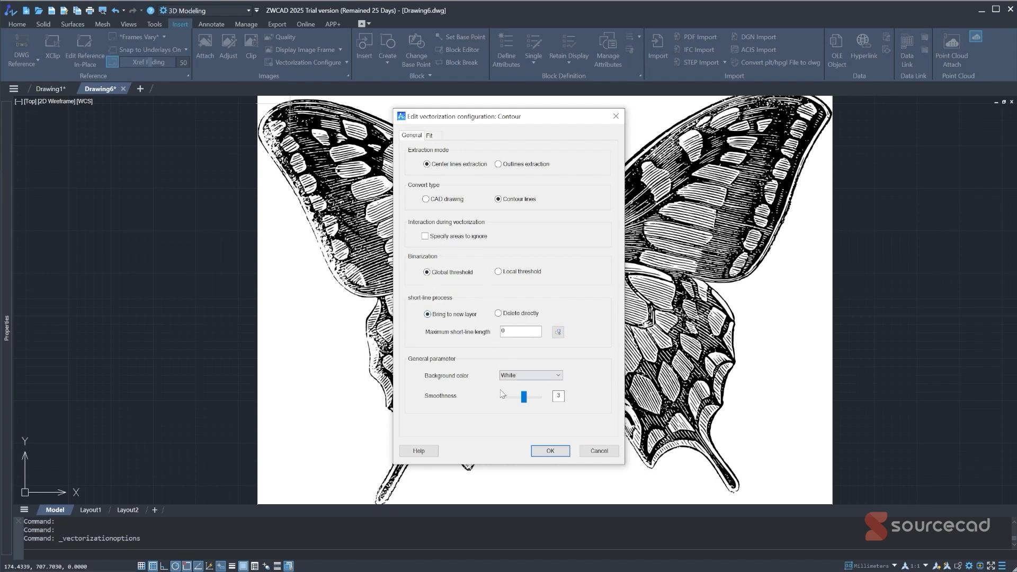
click(430, 135)
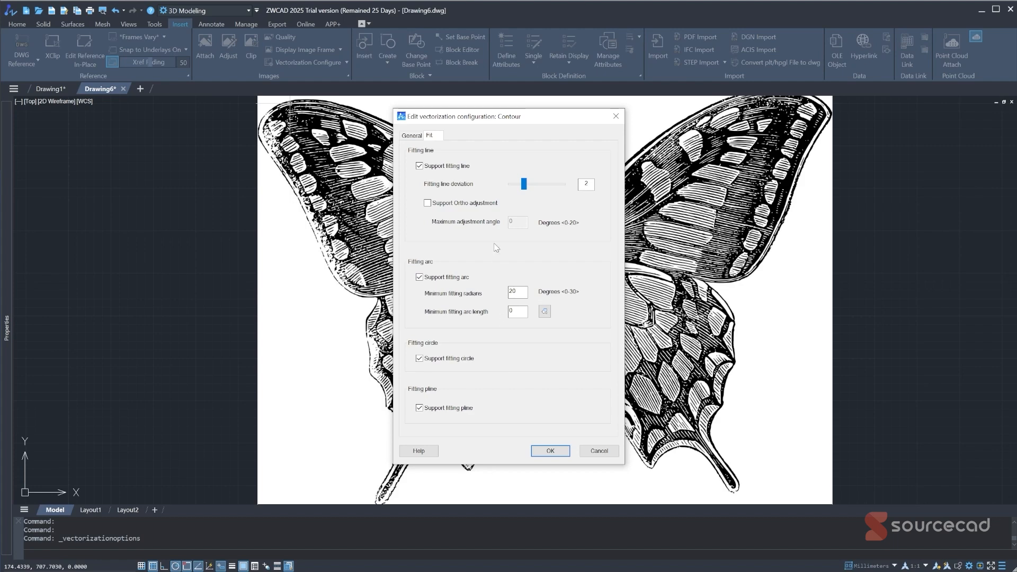
click(599, 451)
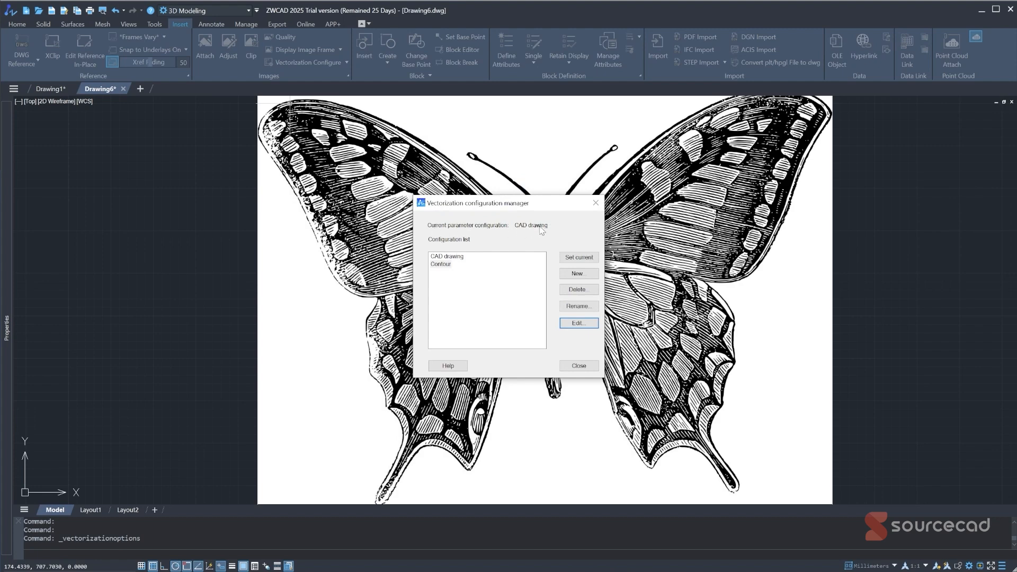
Step: Make Contour the current vectorization configuration and close the configuration manager
click(443, 264)
click(577, 258)
click(577, 366)
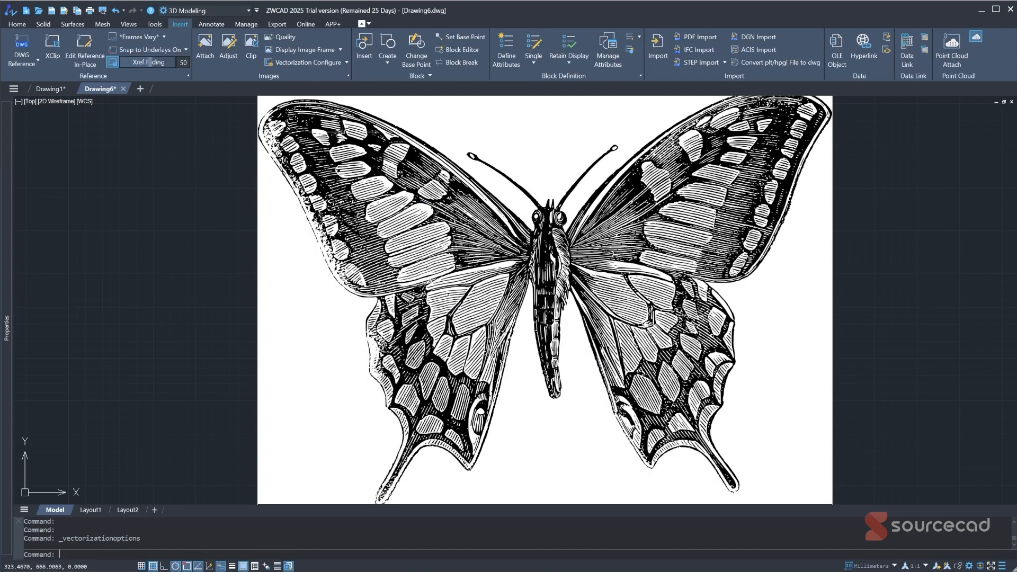
Step: Vectorize the attached butterfly image and choose to modify the resulting vector graphics
click(346, 62)
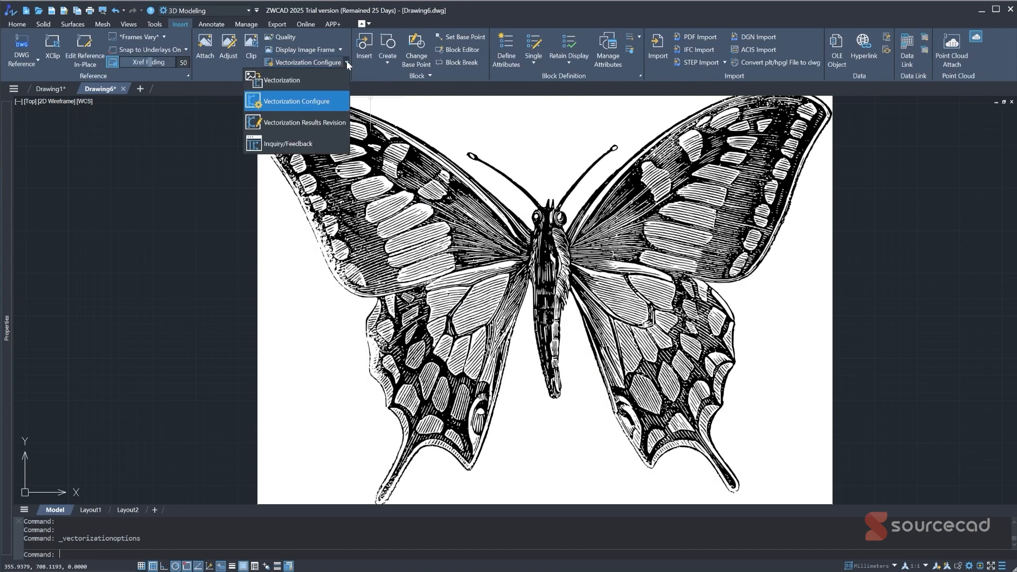
click(302, 82)
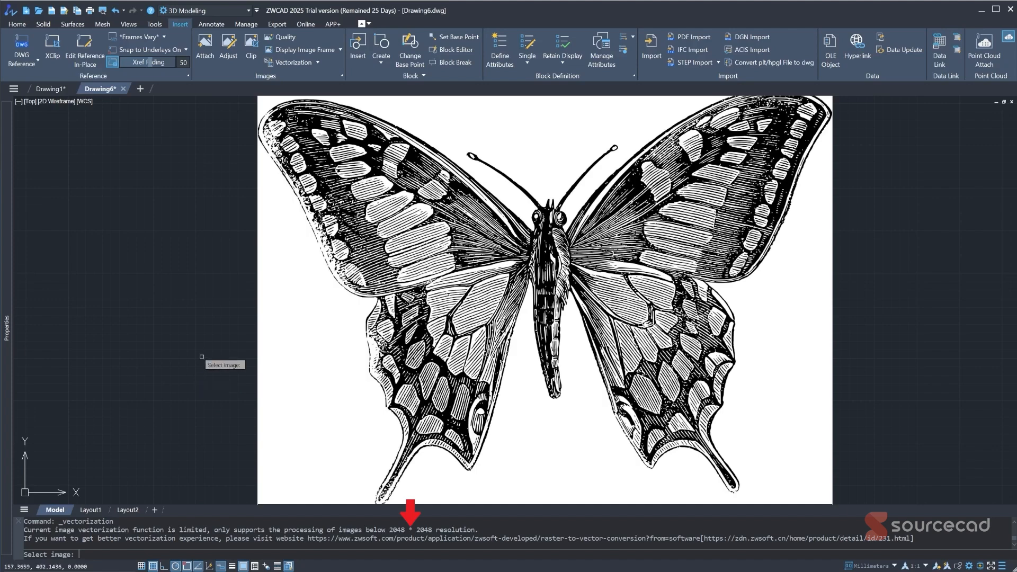
click(255, 319)
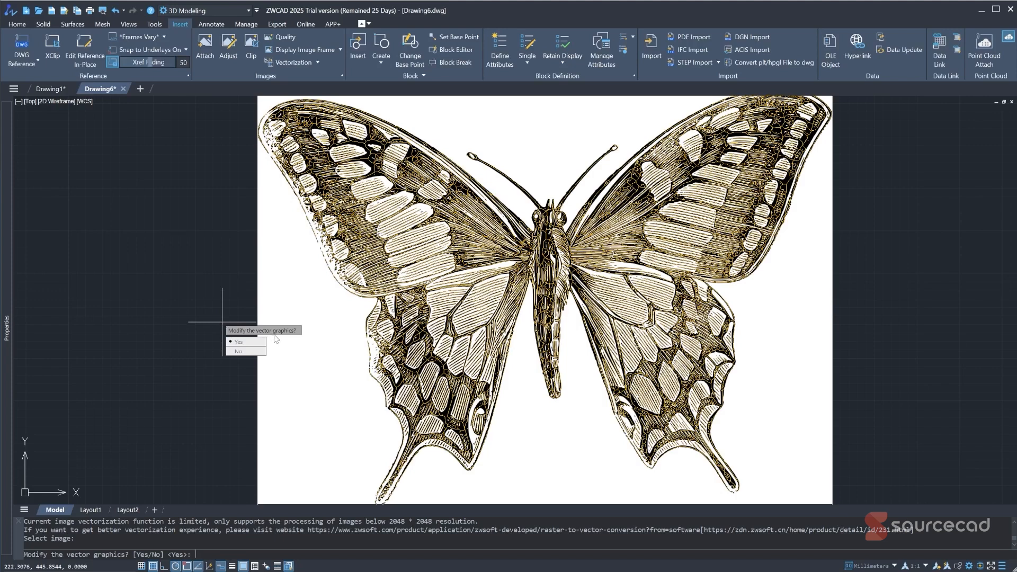
click(241, 342)
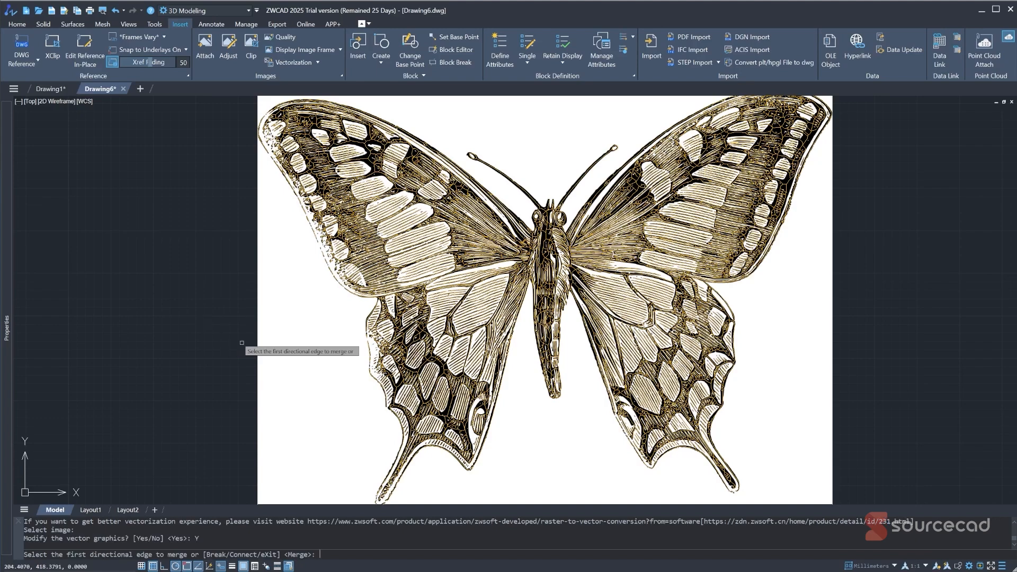
Step: Merge two neighbouring vector edges where the left wing meets the butterfly's body
scroll(524, 249, up, 2)
scroll(540, 240, up, 6)
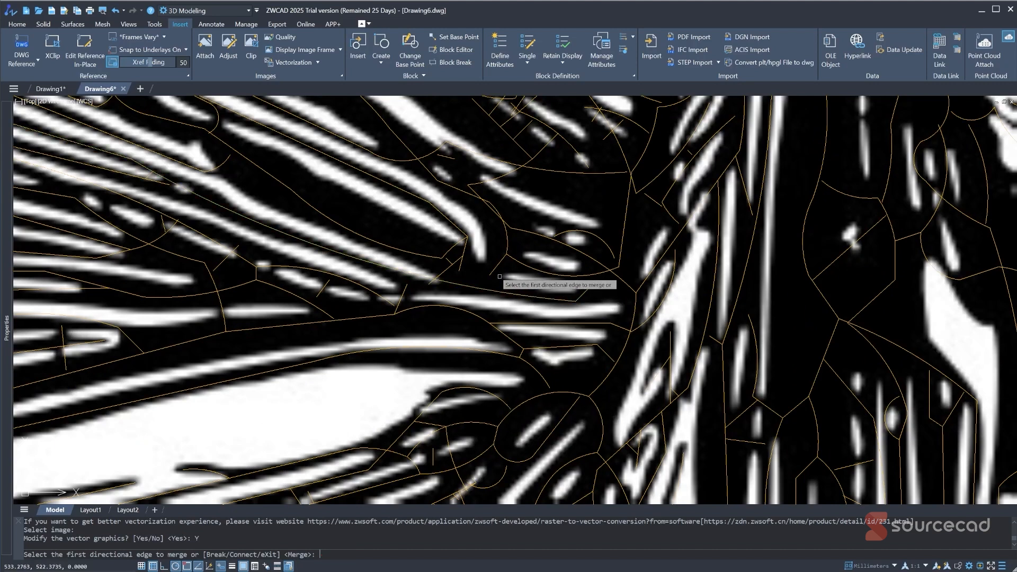
click(590, 289)
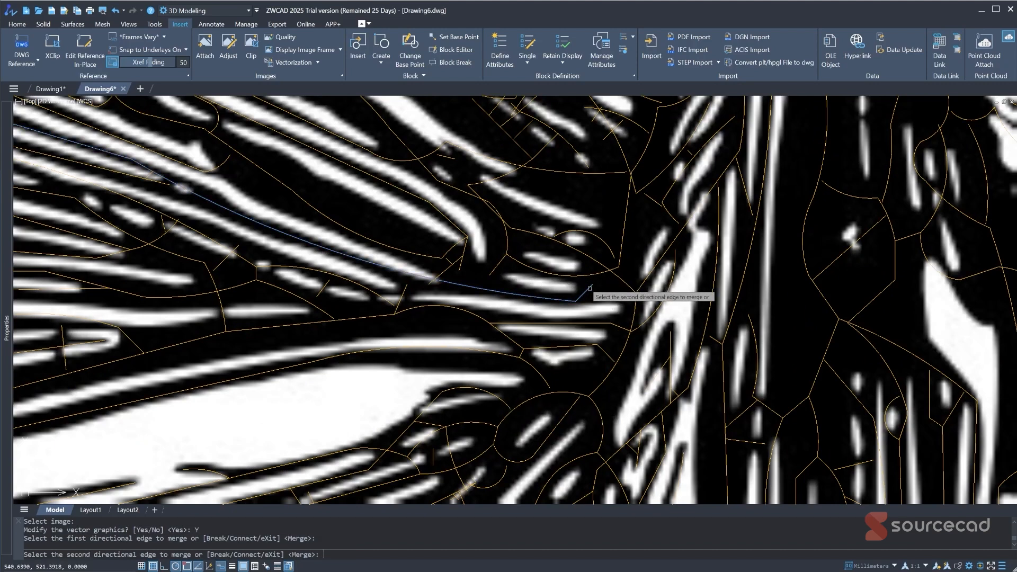
click(597, 274)
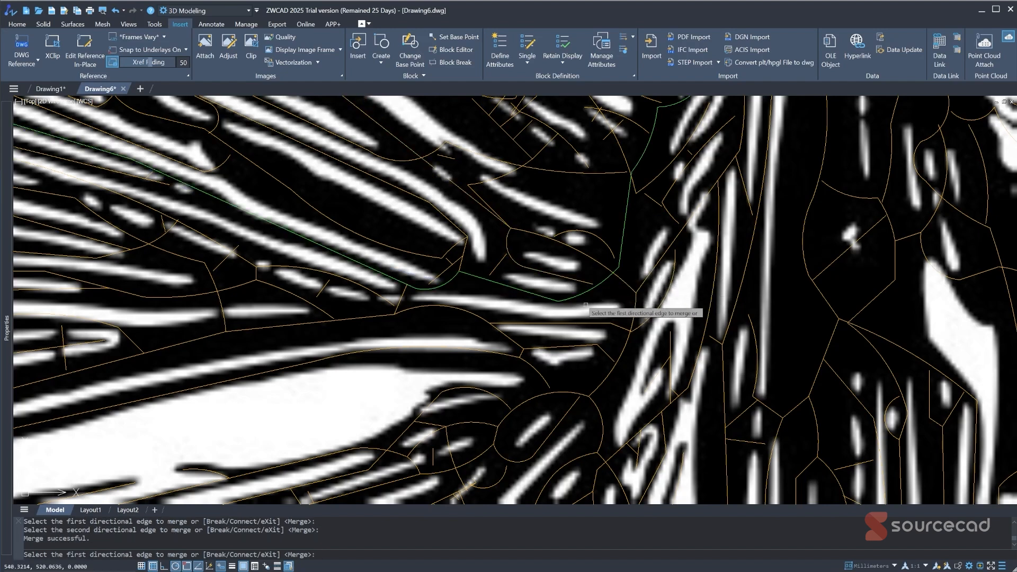
Step: Switch to the Connect option and connect two vector edges along the left side of the butterfly's body
text(c)
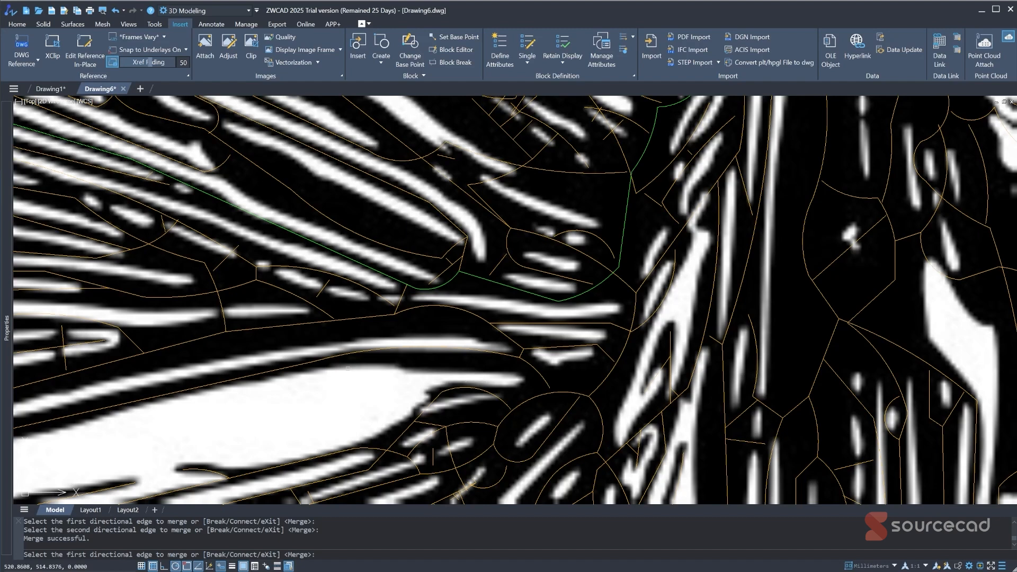
key(Return)
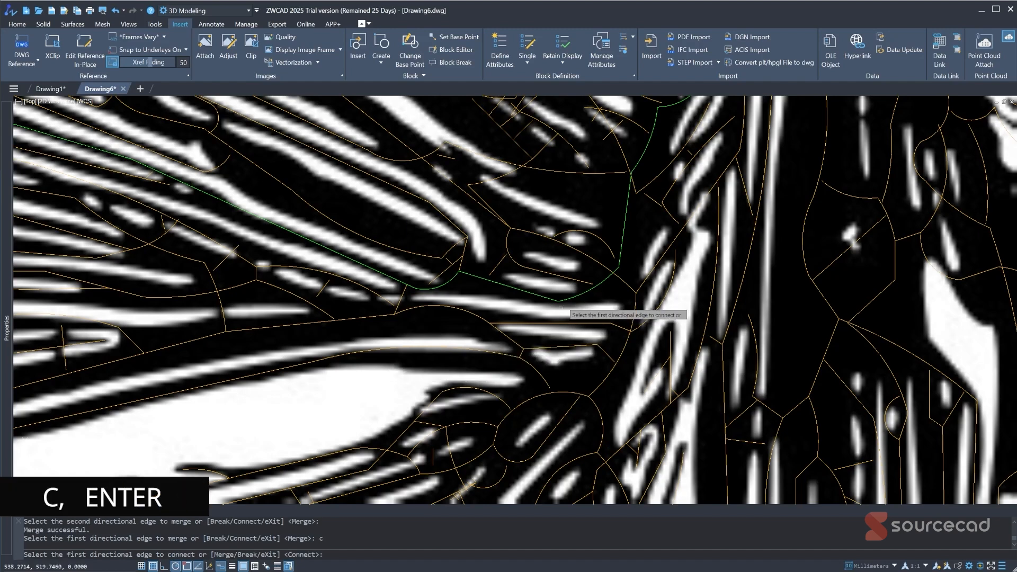
click(675, 260)
click(676, 220)
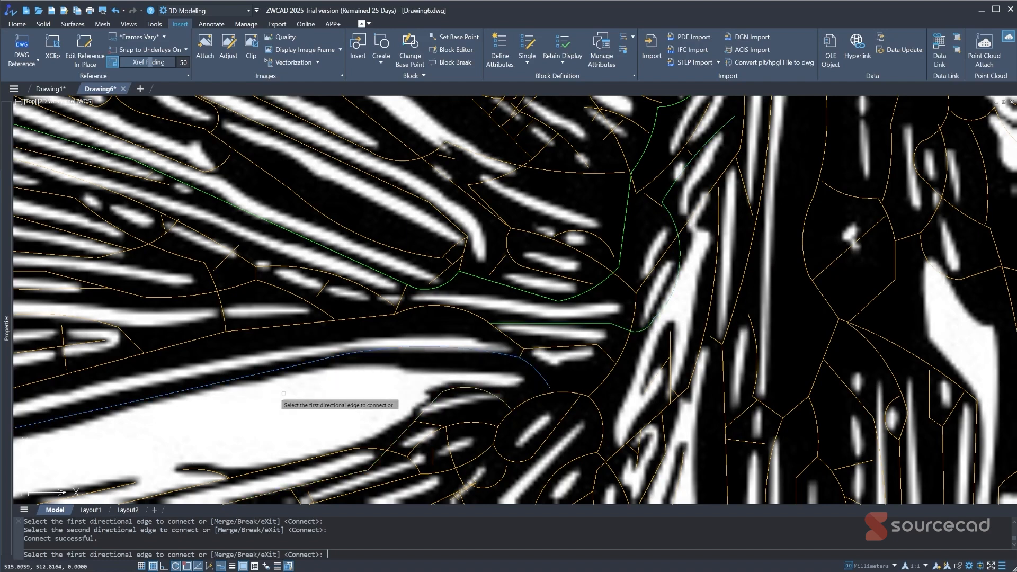
Step: Switch to the Break option and break a vector line at the base of the left wing
text(b)
key(Return)
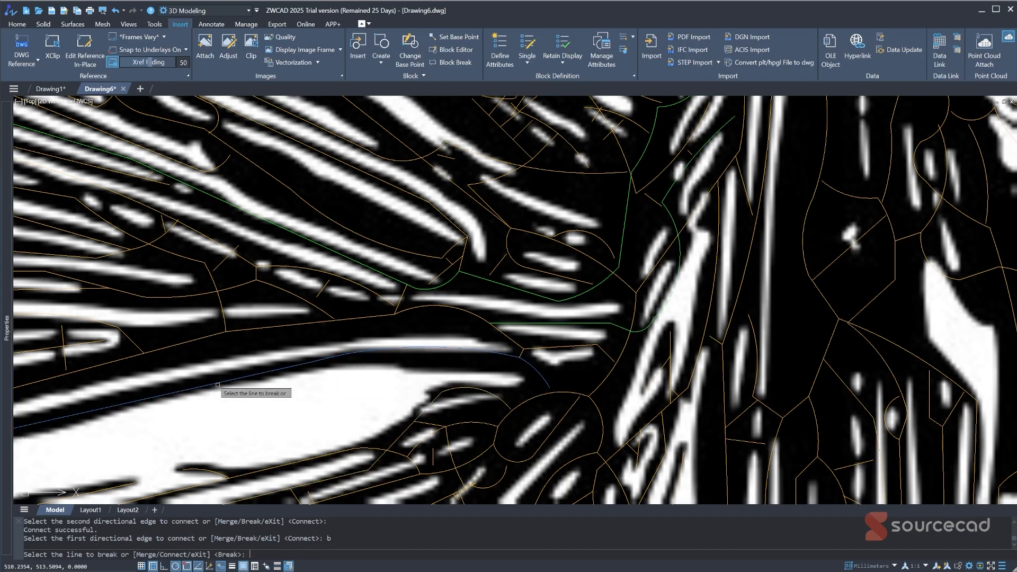
click(540, 245)
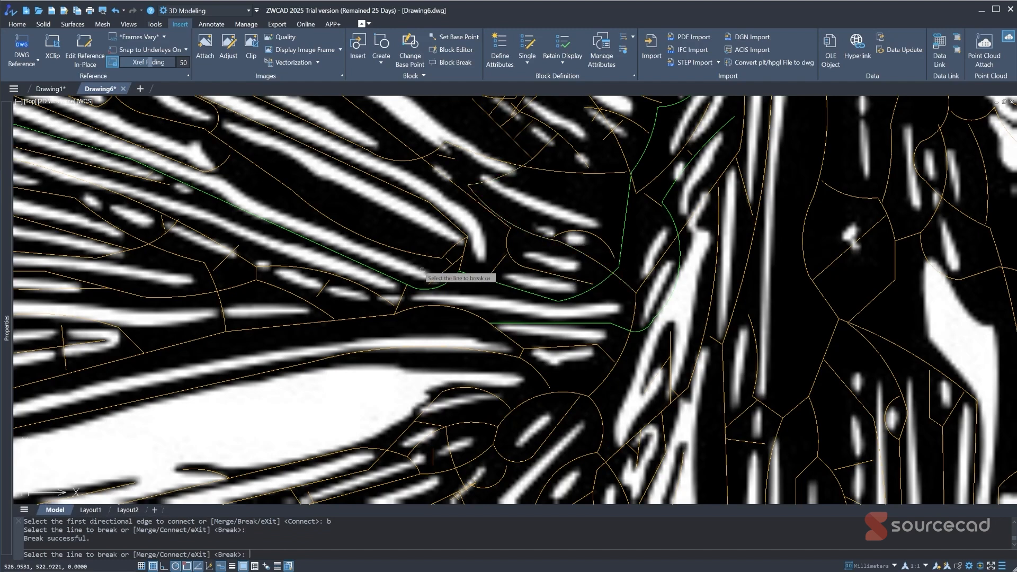
Step: Exit the vector graphics modification, accepting that the result can no longer be modified this way
text(x)
key(Return)
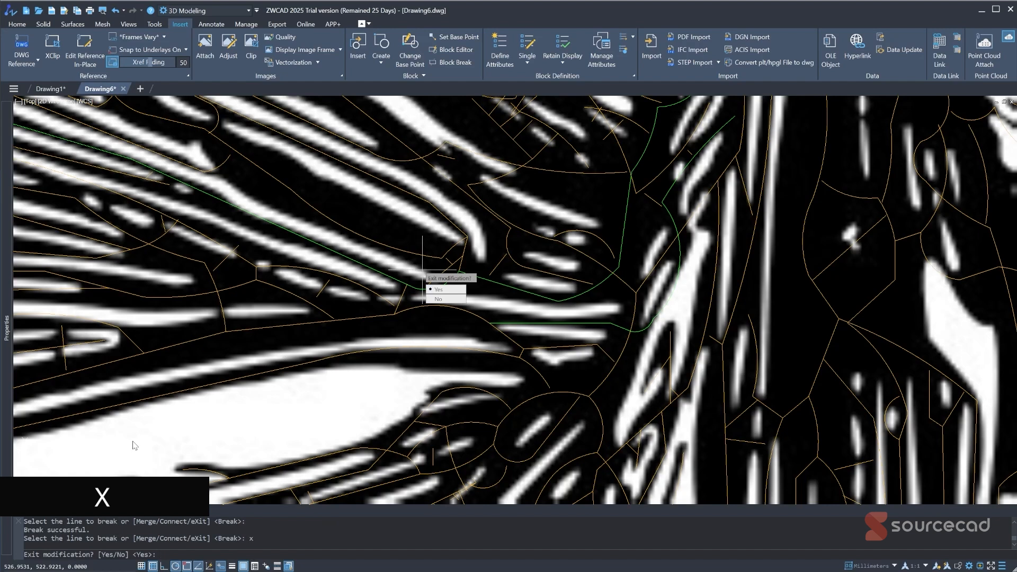
key(Return)
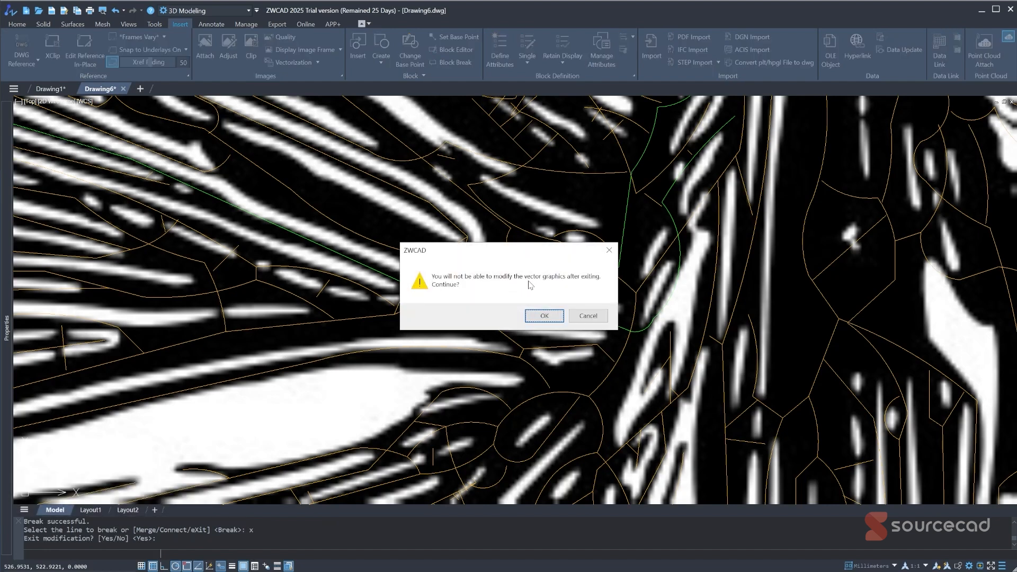
click(544, 315)
scroll(480, 308, down, 5)
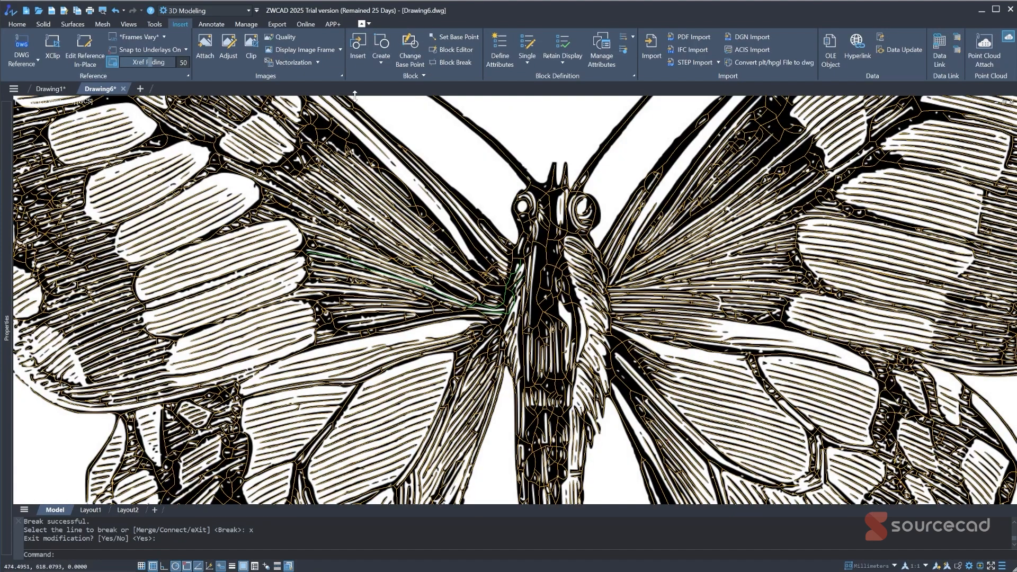
click(316, 63)
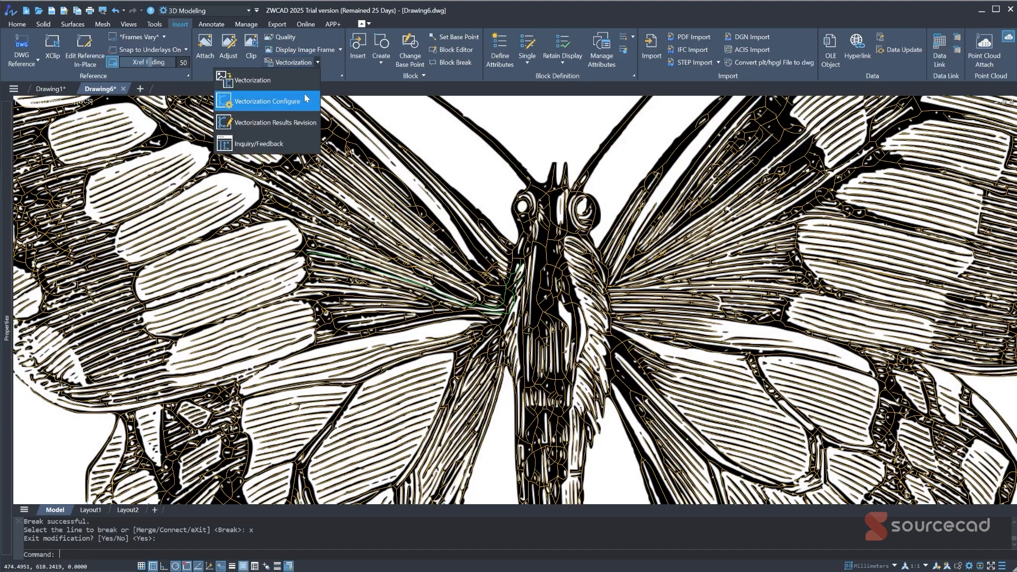
click(281, 123)
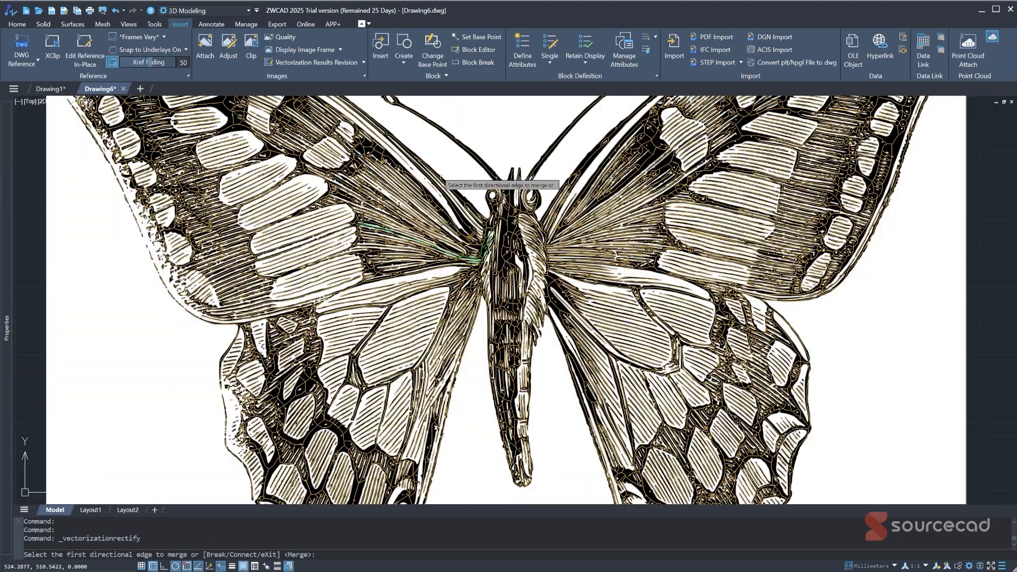
scroll(442, 176, down, 2)
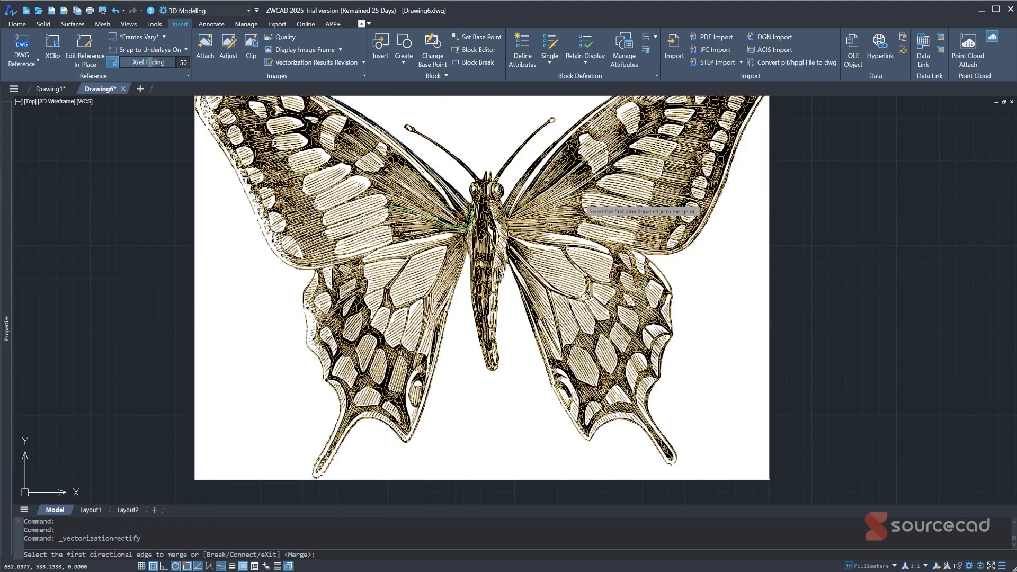
click(771, 220)
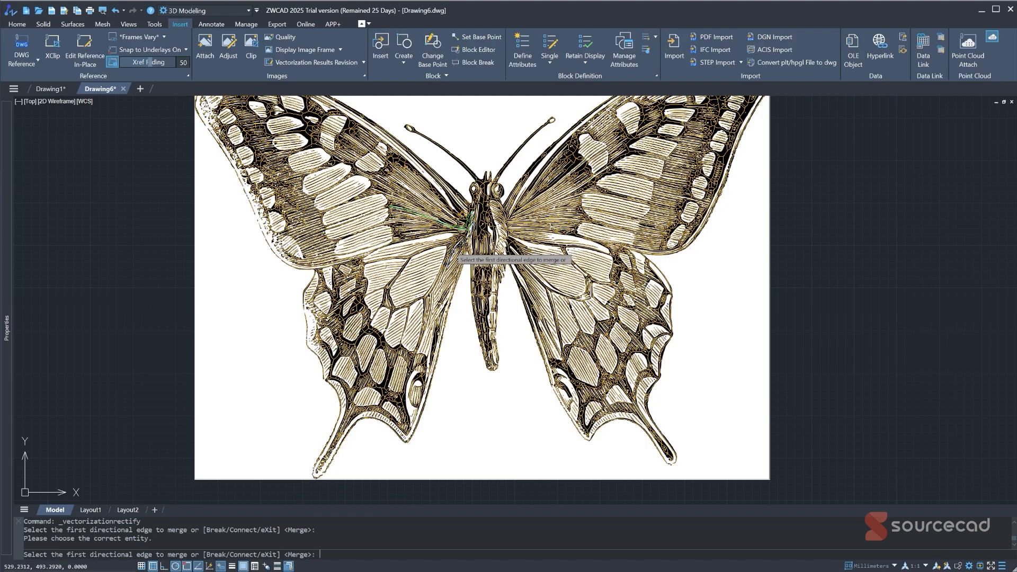
text(x)
key(Return)
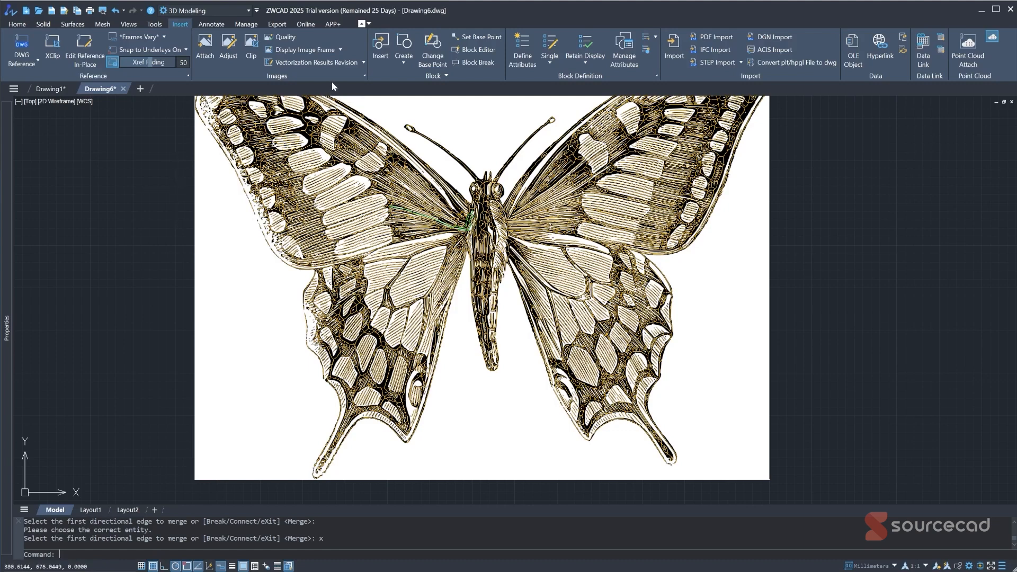
Step: Detach the Butterfly image from the drawing's external references and close the reference manager
click(365, 77)
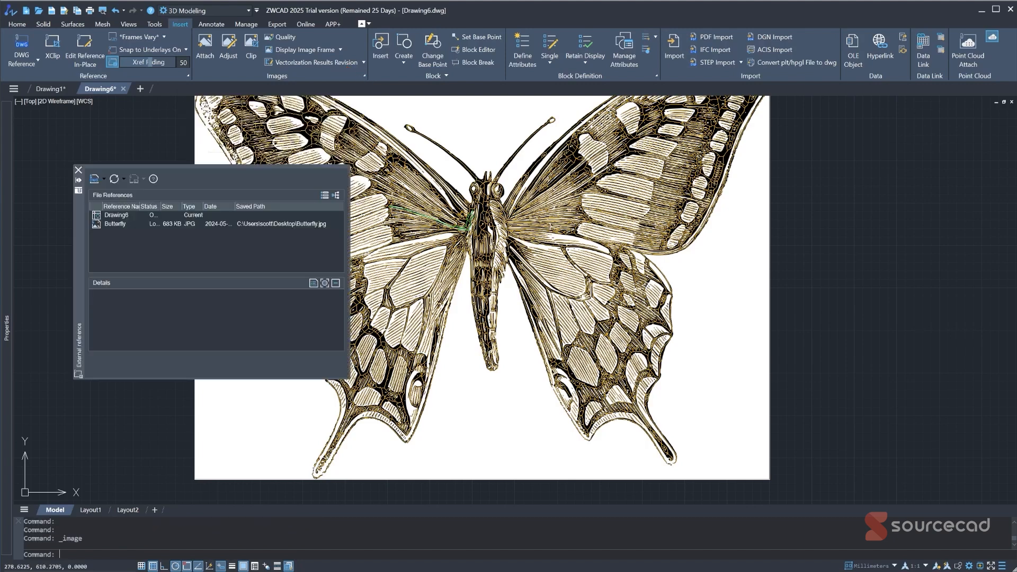
click(112, 225)
right_click(113, 225)
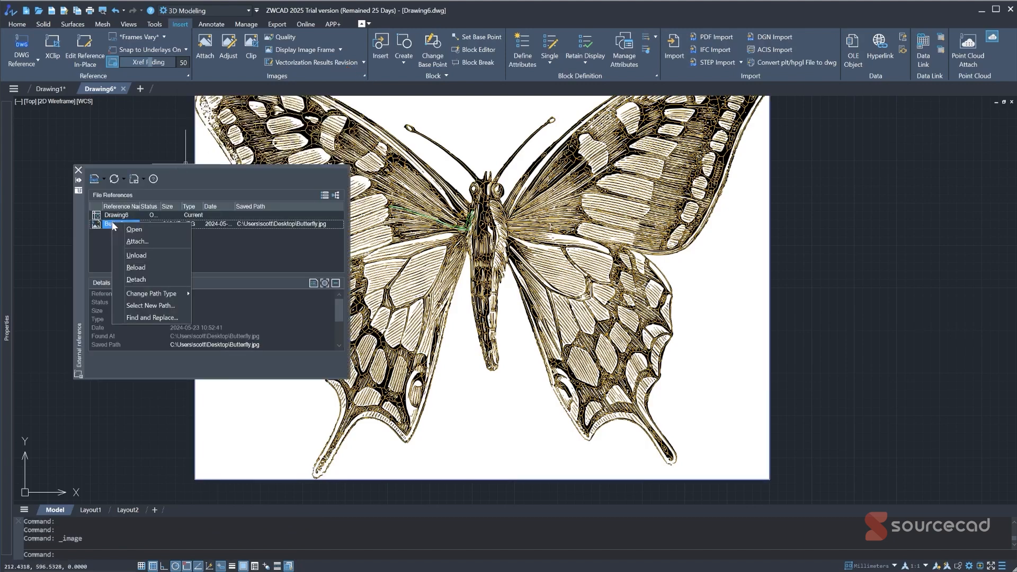
click(133, 279)
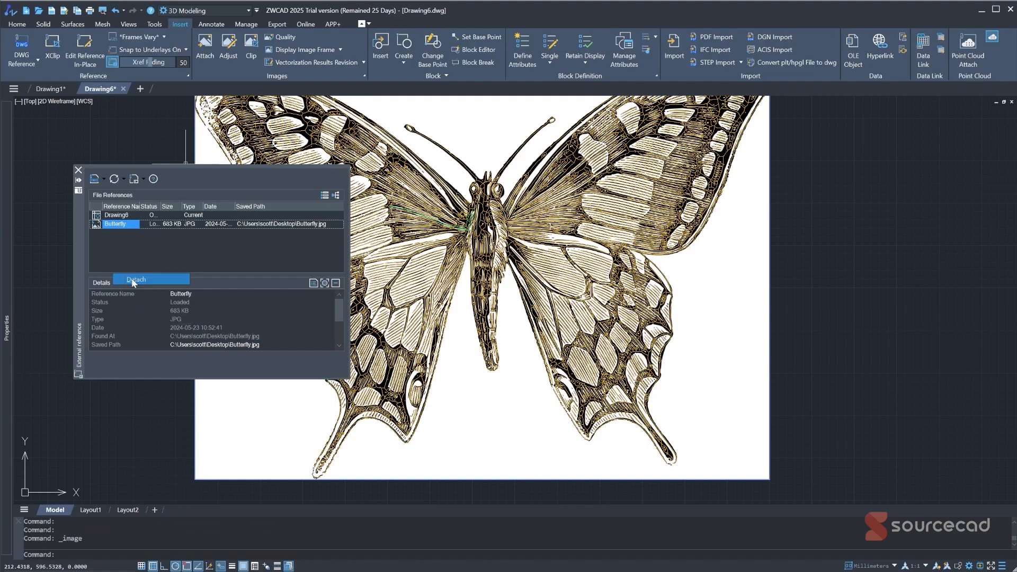
click(78, 171)
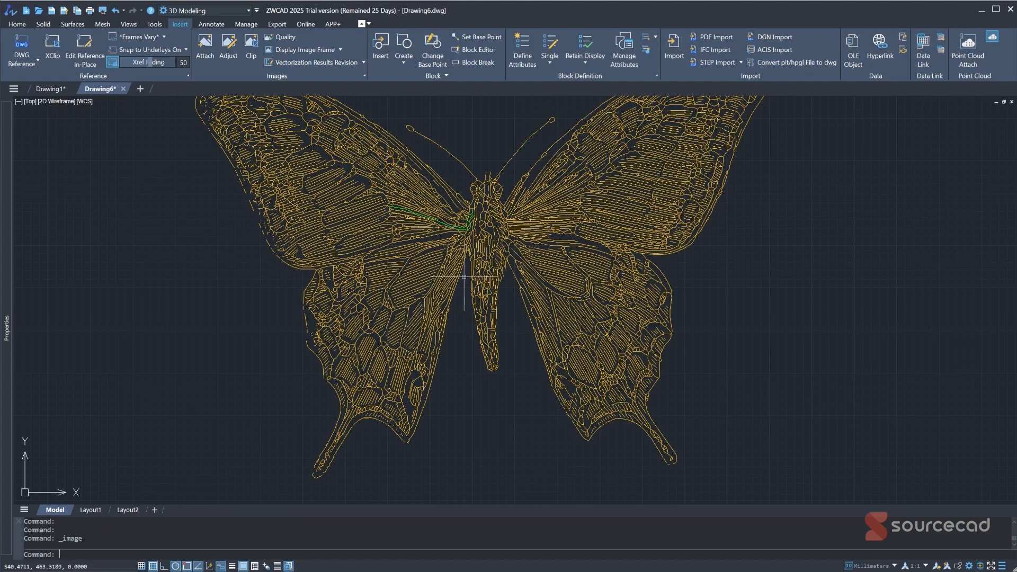
Step: Check the layers of the green revised line beside the butterfly's body and of a neighbouring yellow vector line
scroll(466, 217, up, 6)
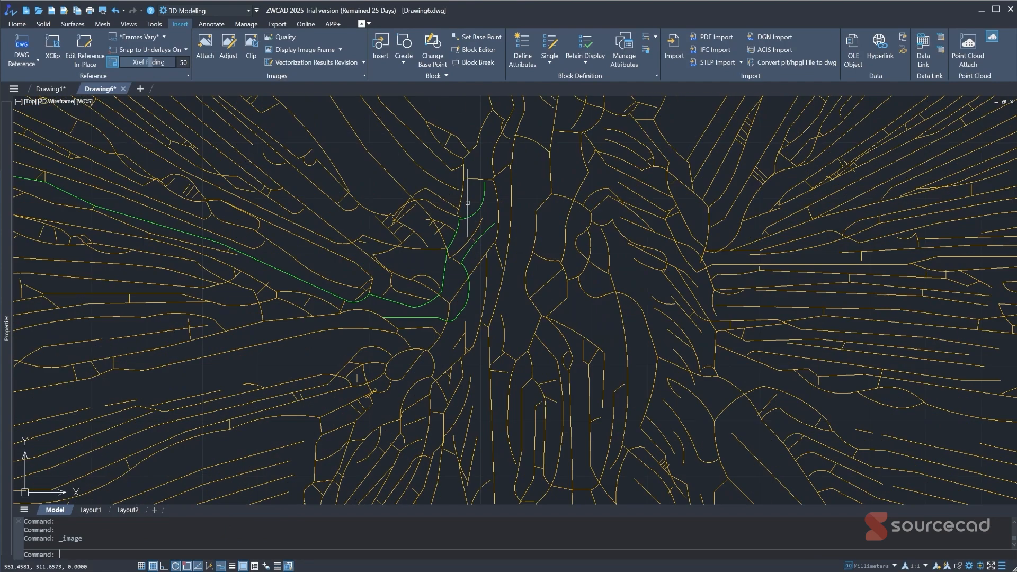
click(415, 306)
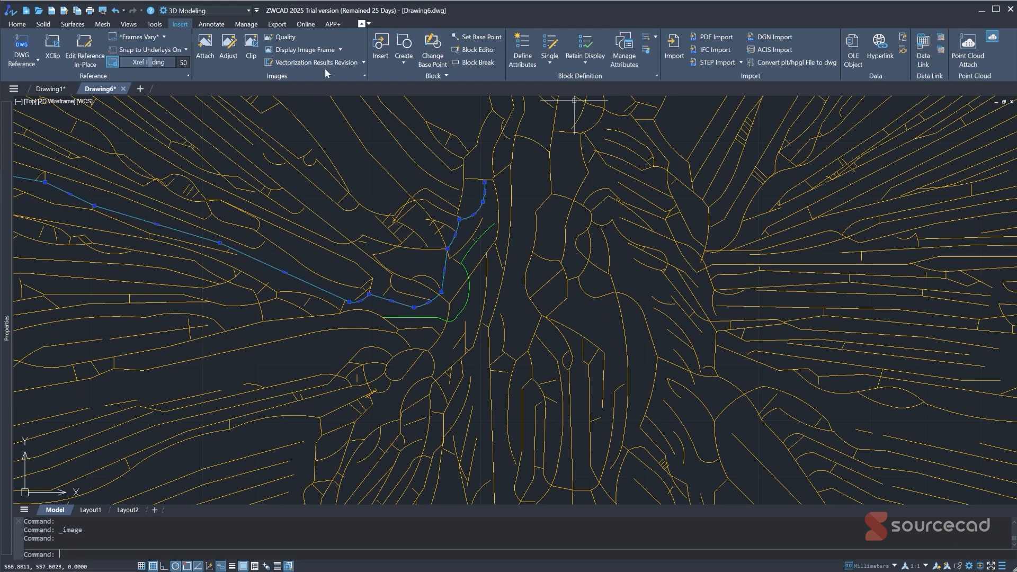
click(17, 24)
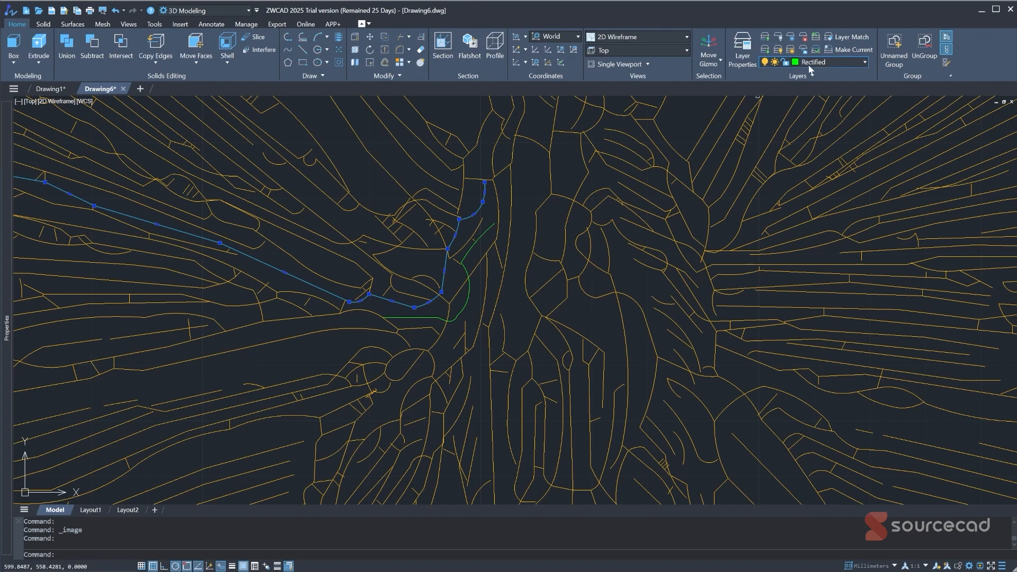
key(Escape)
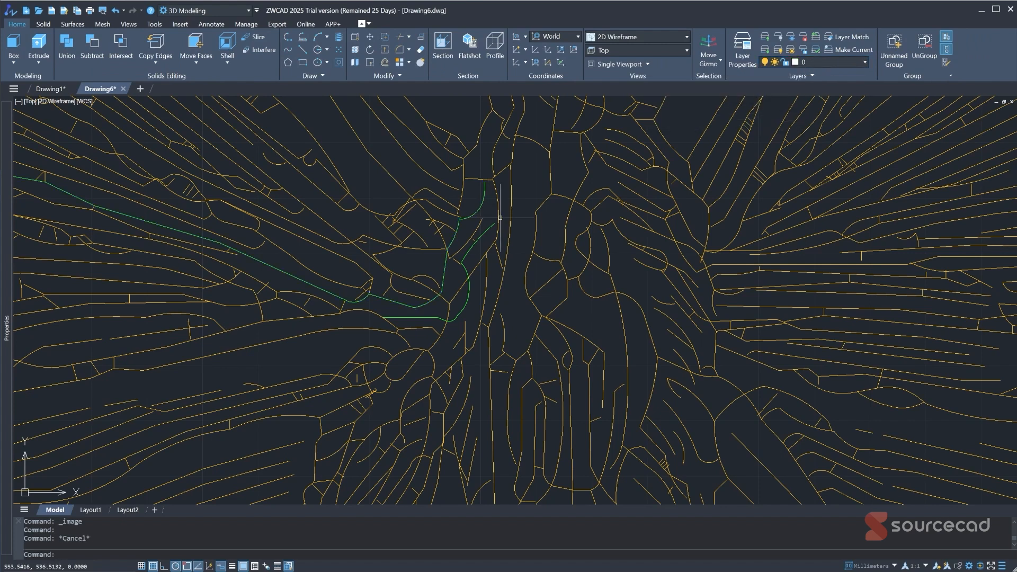
click(509, 217)
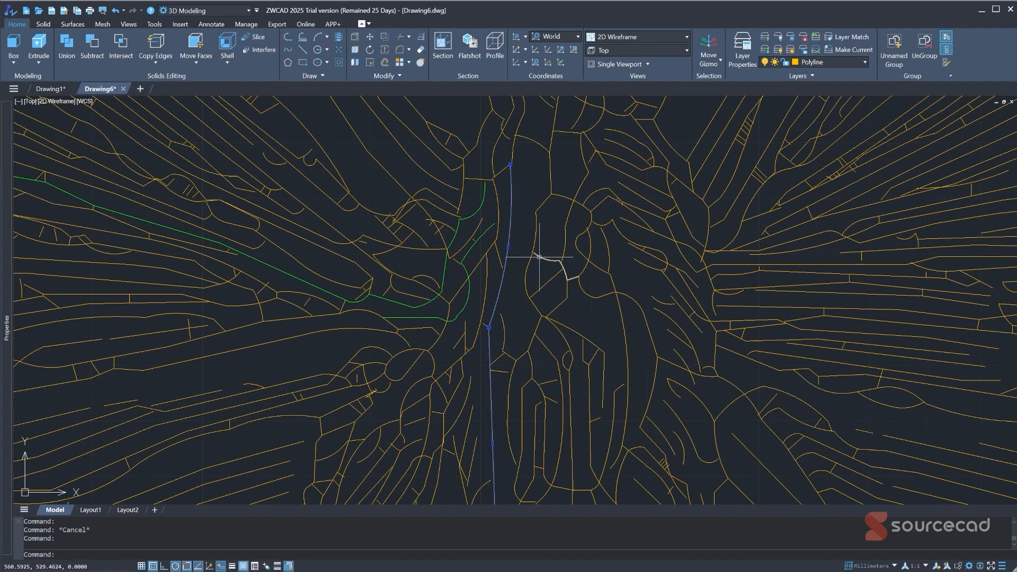
key(Escape)
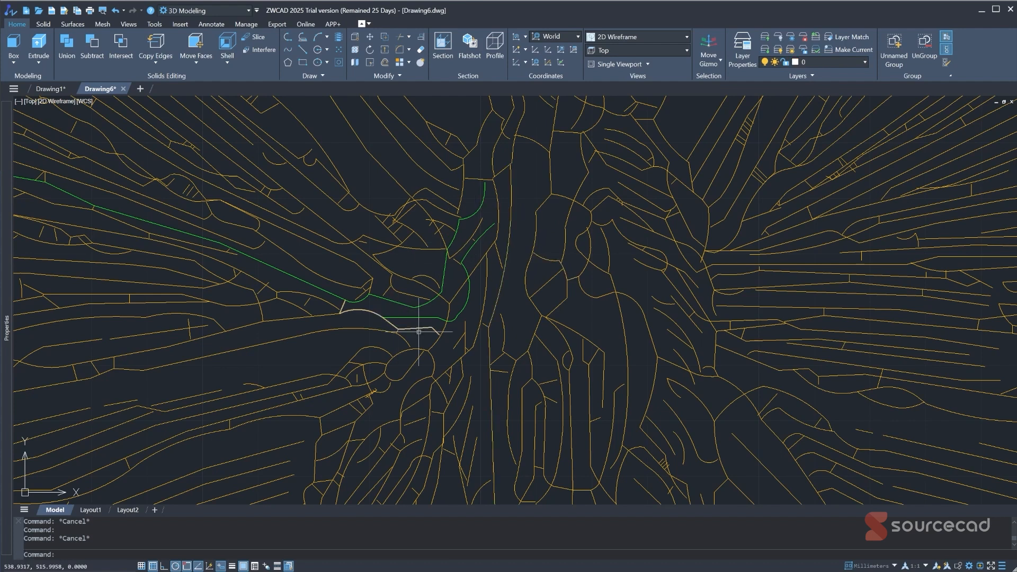
Step: Select the vector lines around the left wing base with a crossing window, including the green ones, and assign them to the Polyline layer
scroll(454, 339, down, 2)
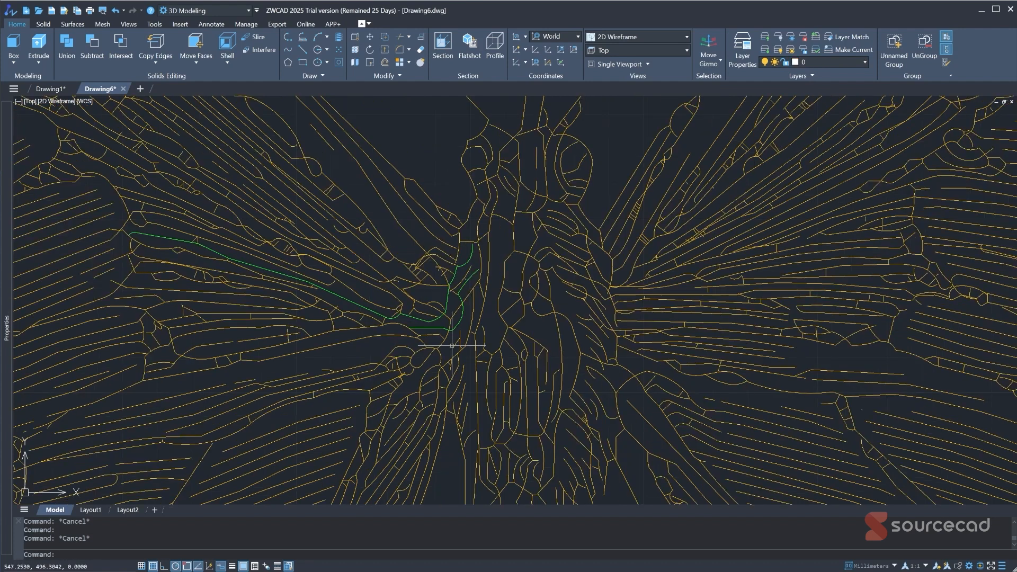
click(482, 376)
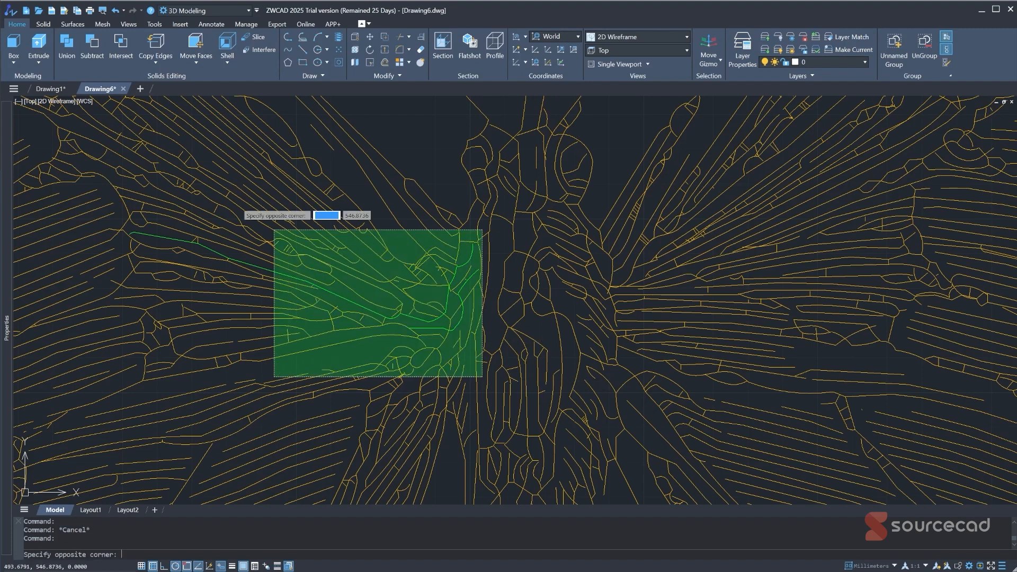
click(129, 145)
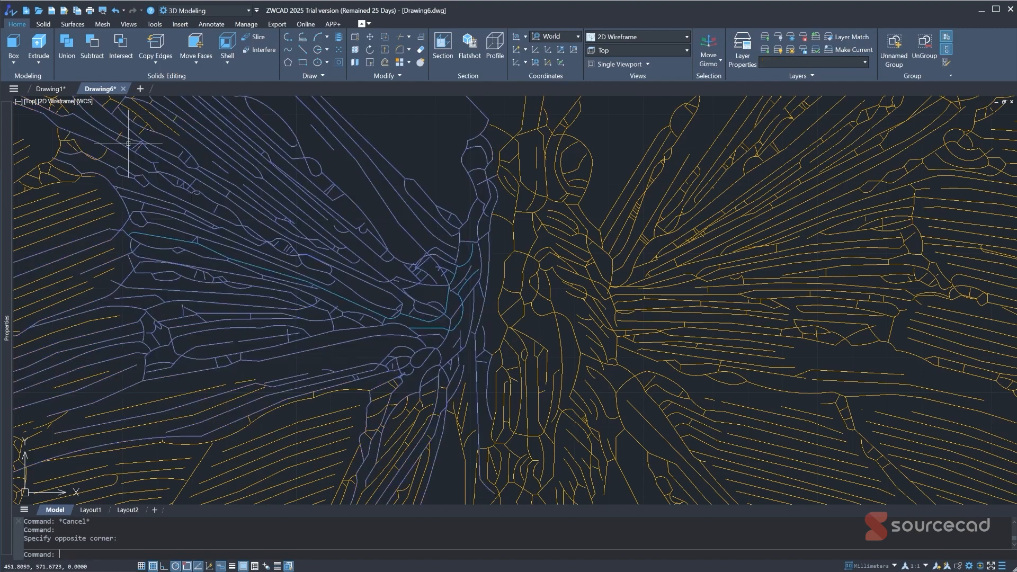
click(862, 62)
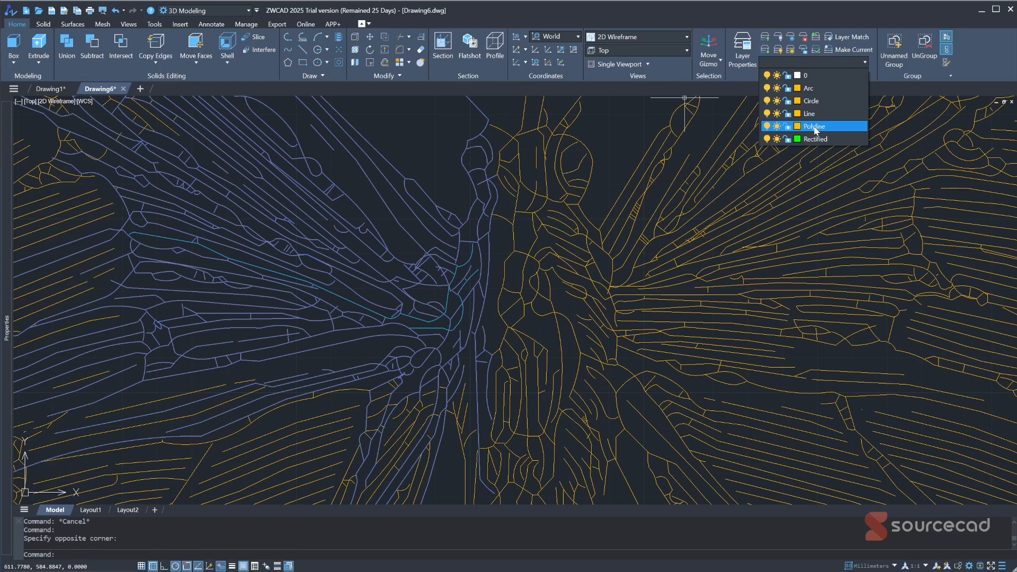
click(813, 126)
key(Escape)
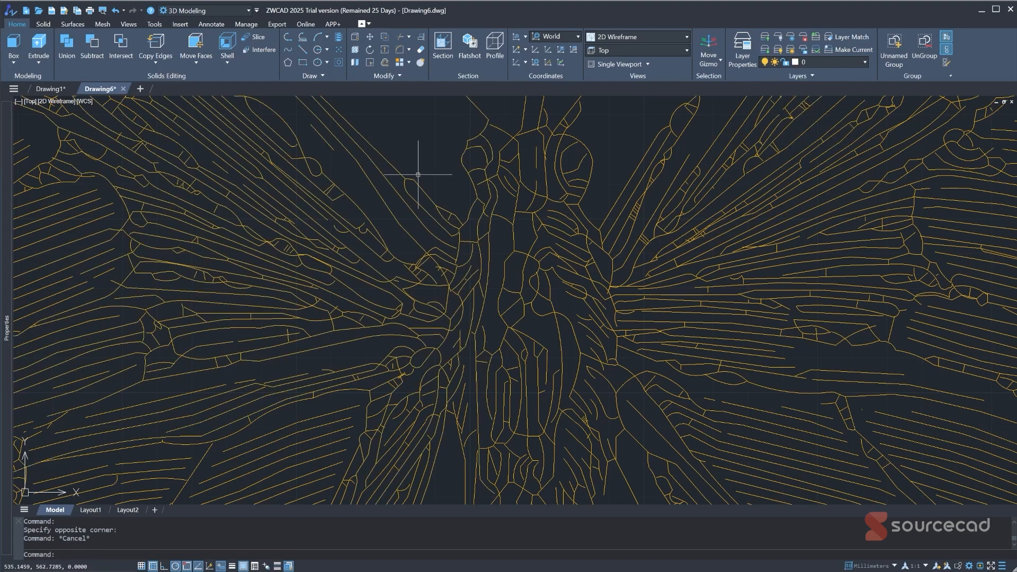
scroll(417, 174, down, 4)
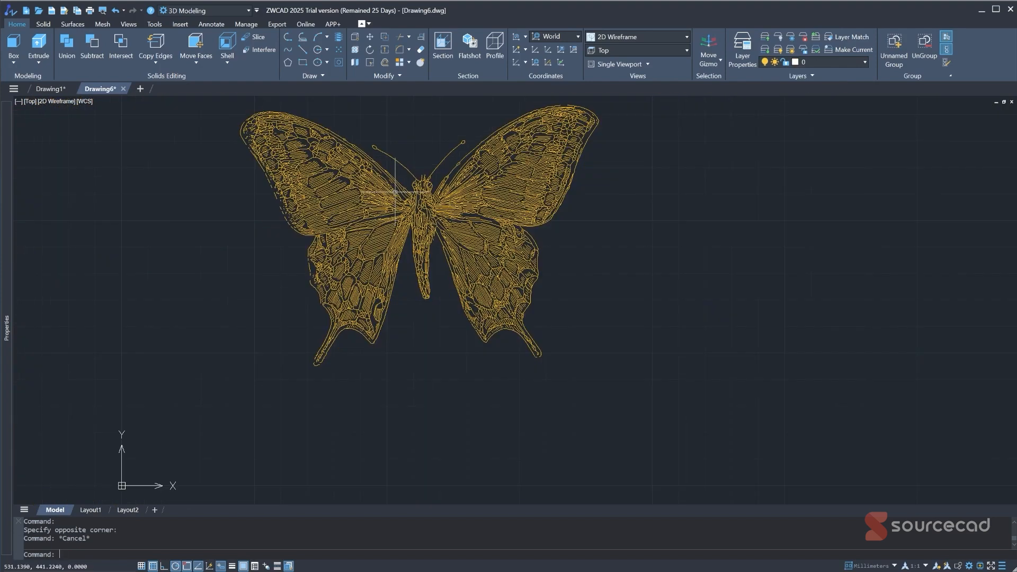
mouse_move(395, 192)
middle_down()
mouse_move(419, 225)
mouse_move(478, 172)
middle_up()
scroll(438, 198, up, 2)
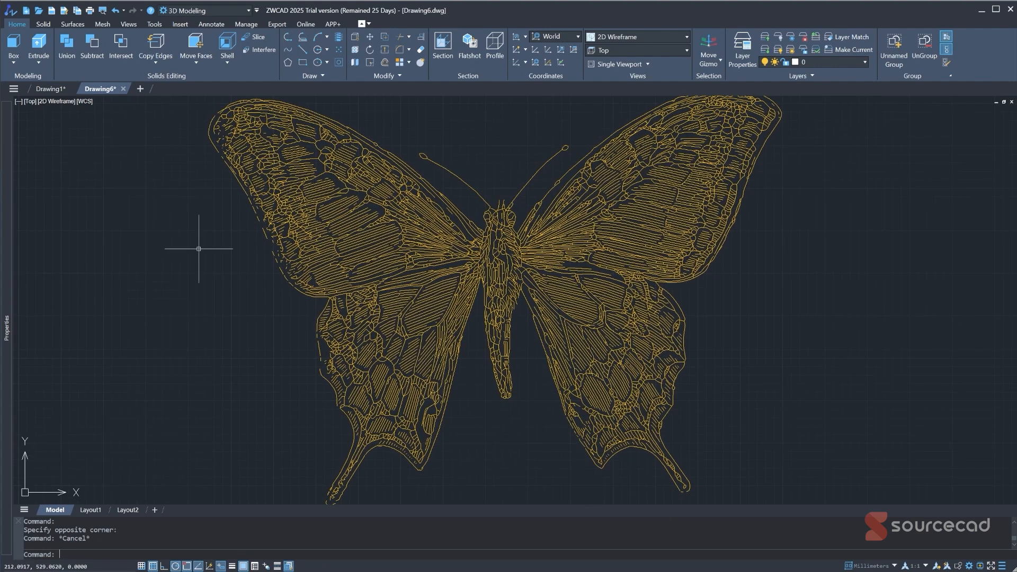